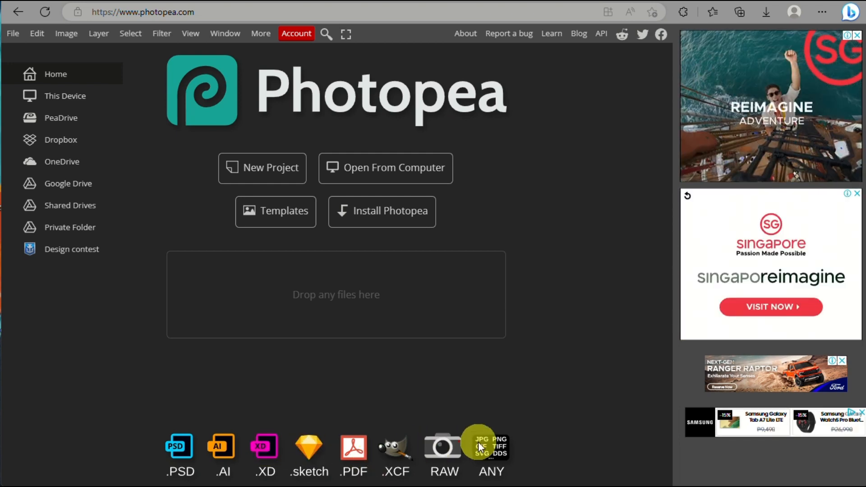
Step: Find the angular building photo among last week's files in the Downloads folder and open it in the editor
click(592, 486)
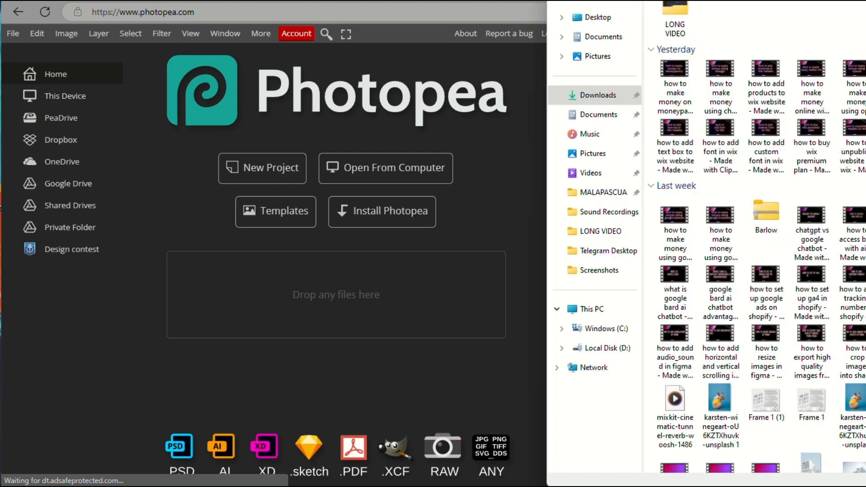
click(595, 153)
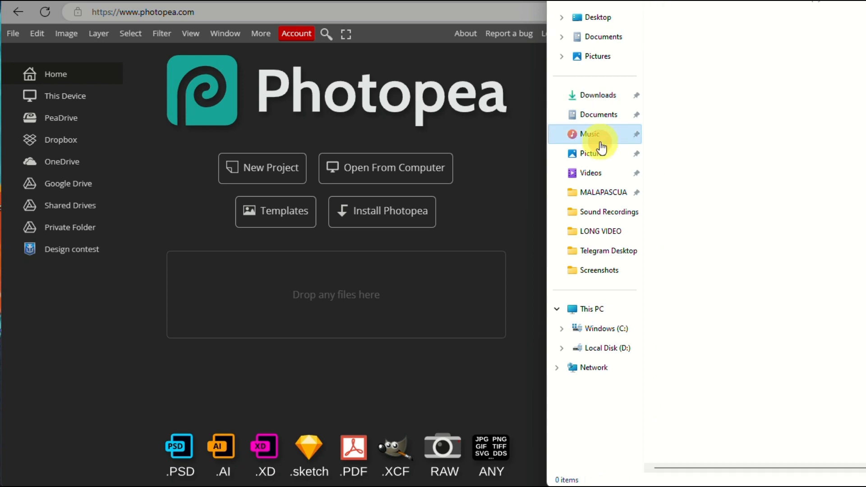
click(599, 18)
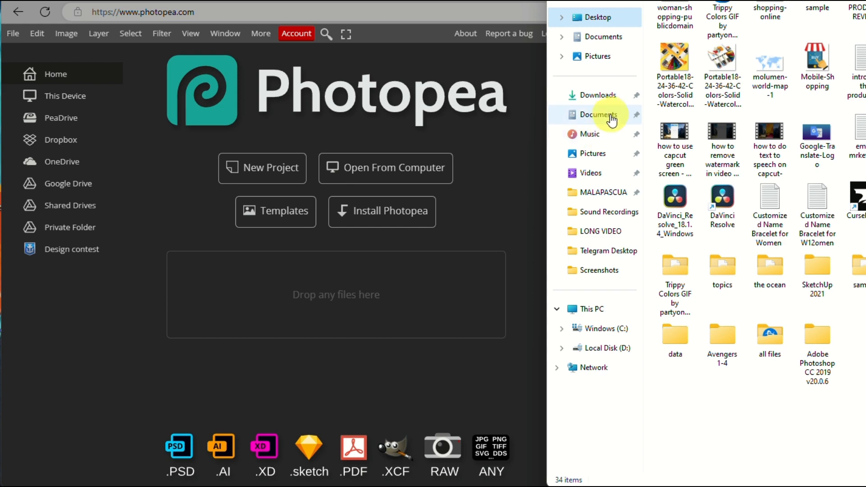
click(609, 93)
scroll(808, 205, down, 8)
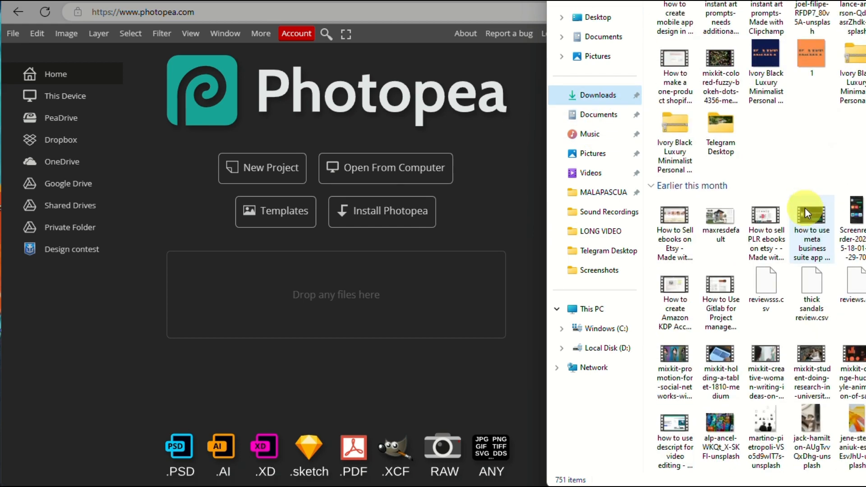
scroll(805, 210, up, 2)
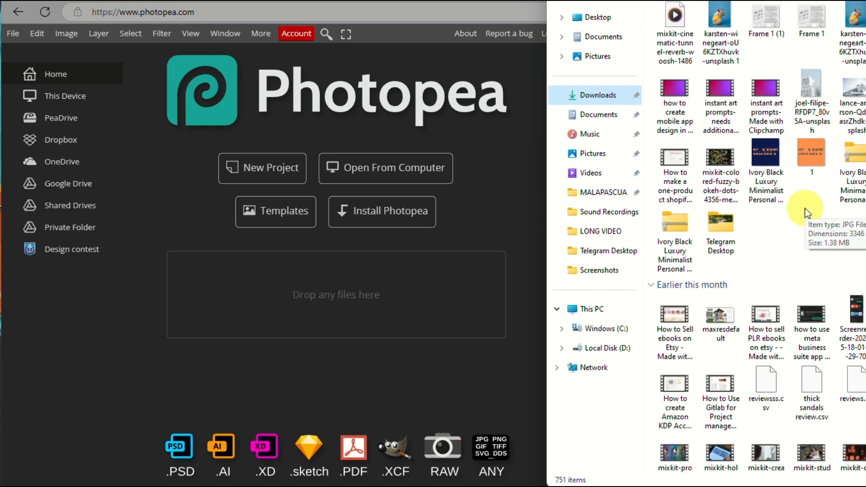
click(860, 109)
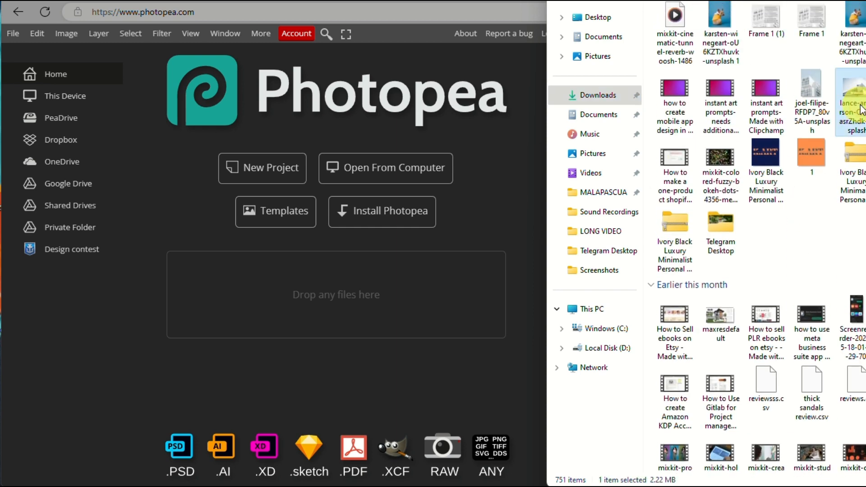
drag(861, 109, 366, 301)
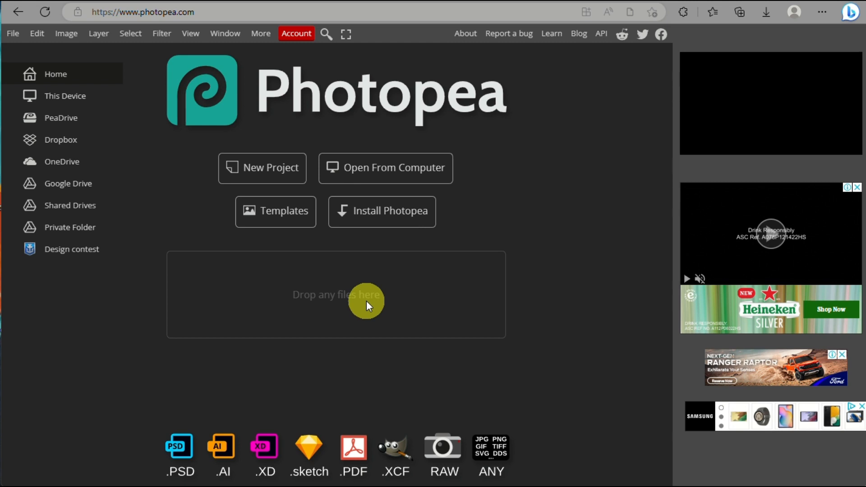
scroll(336, 216, up, 3)
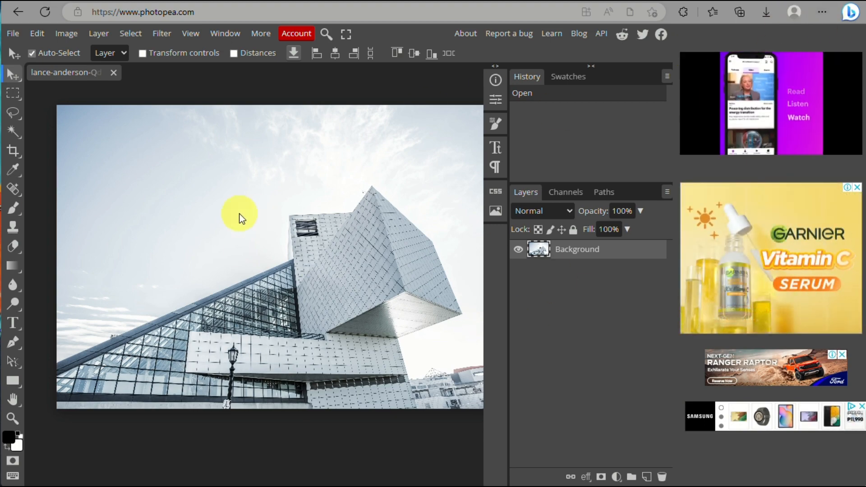
scroll(233, 291, up, 2)
scroll(233, 291, down, 2)
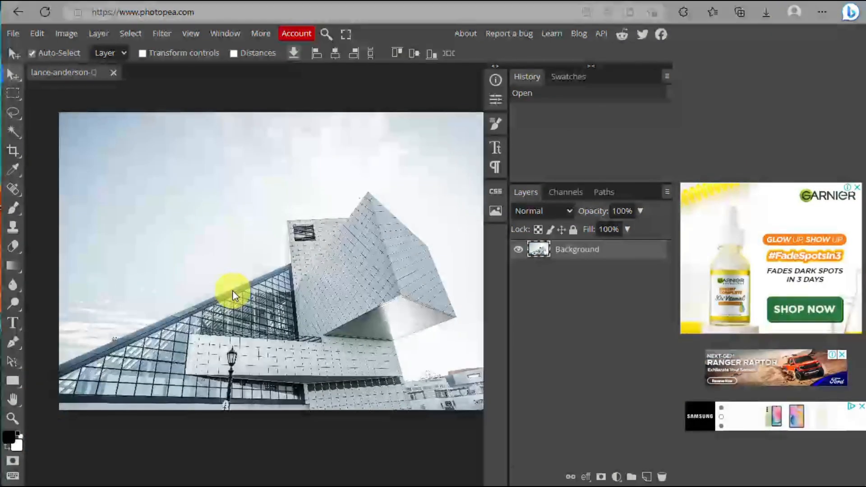
scroll(233, 291, down, 1)
scroll(232, 291, up, 1)
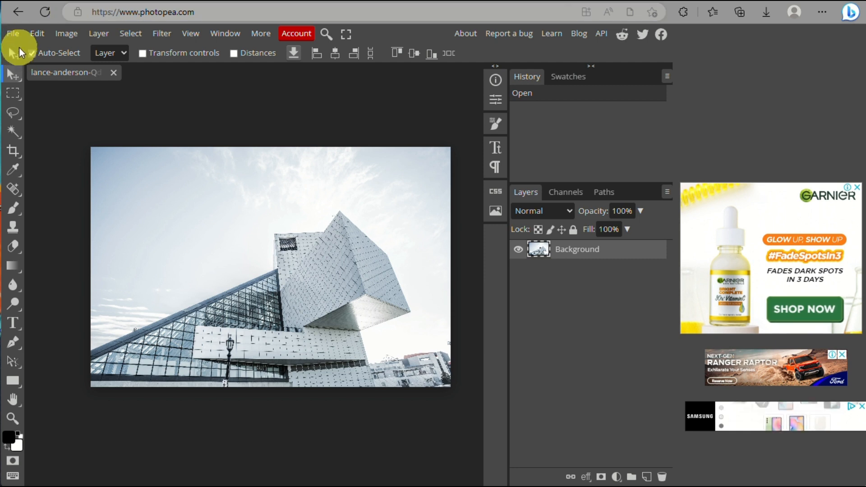
click(13, 34)
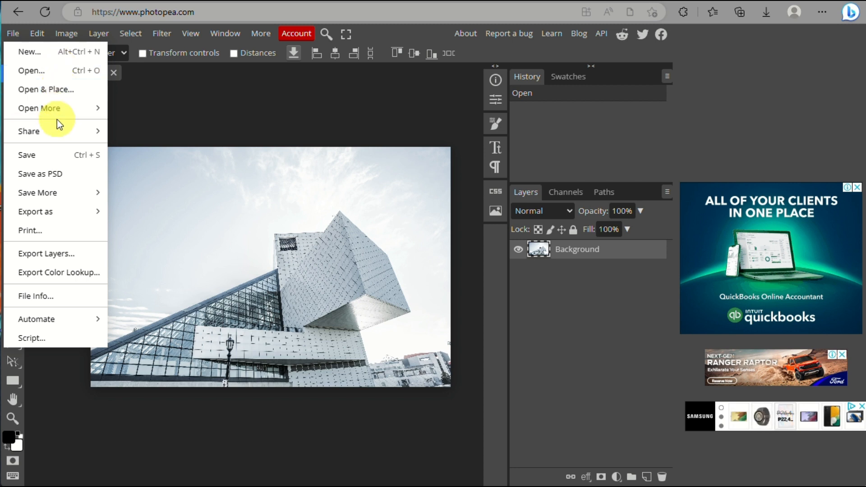
mouse_move(66, 123)
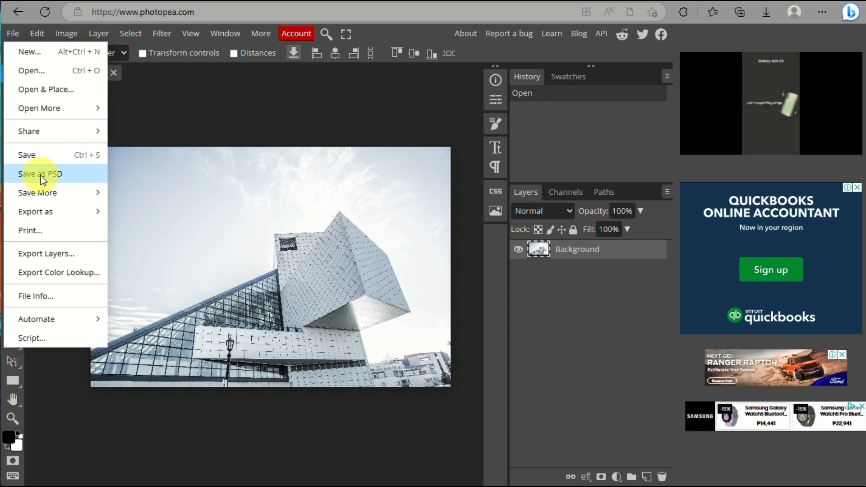
mouse_move(39, 189)
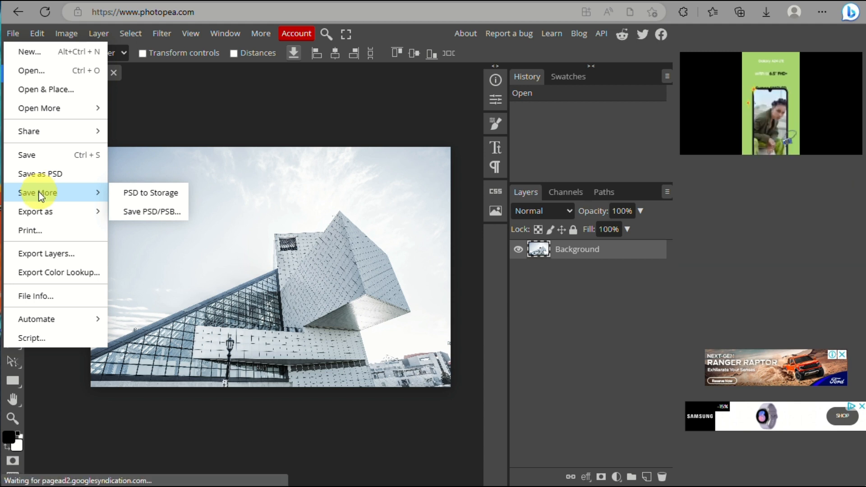
mouse_move(38, 213)
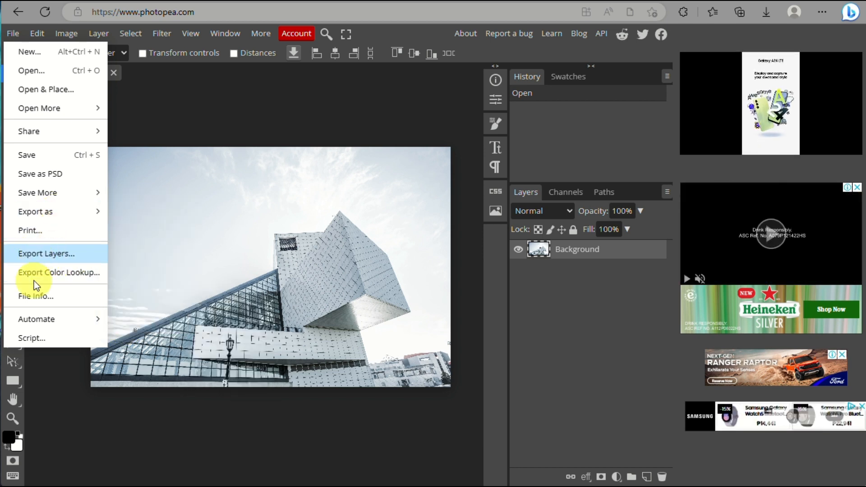
click(41, 351)
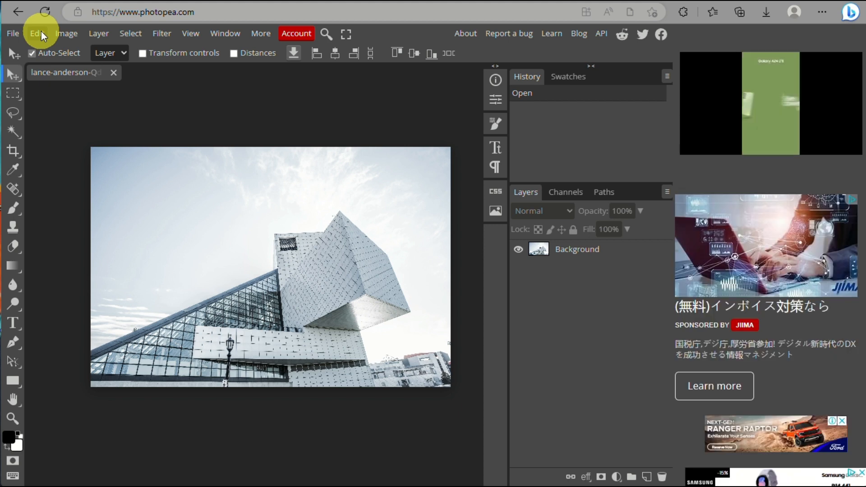
click(42, 31)
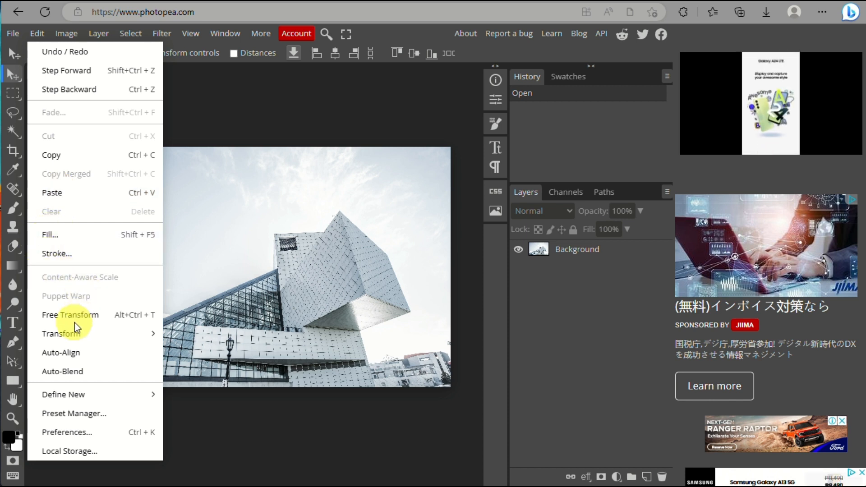
mouse_move(53, 402)
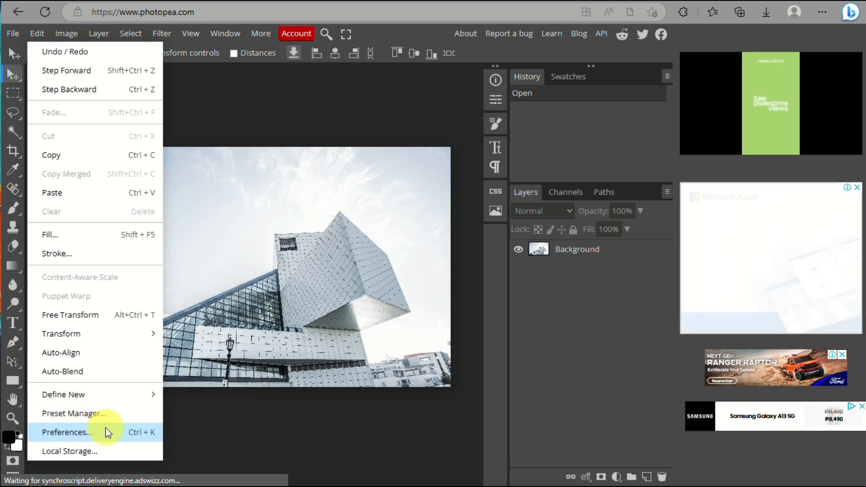
Step: Try to widen the photo's canvas to 10000 pixels, and undo the canvas size change
click(66, 34)
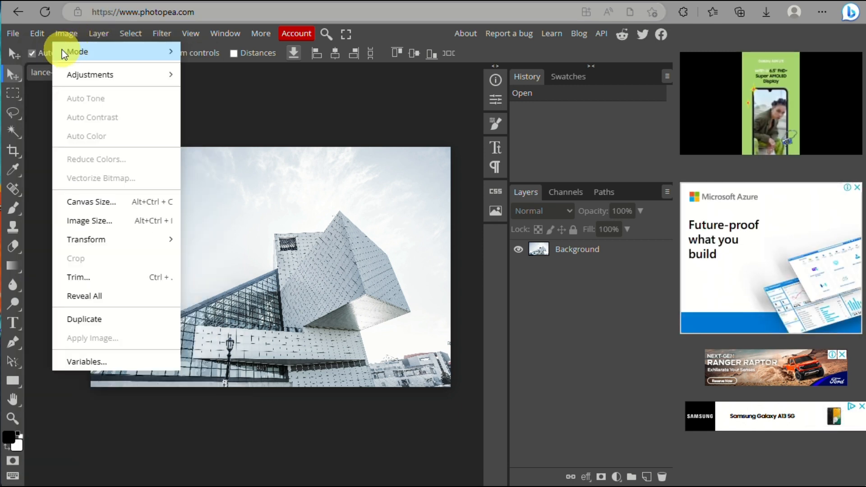
mouse_move(86, 55)
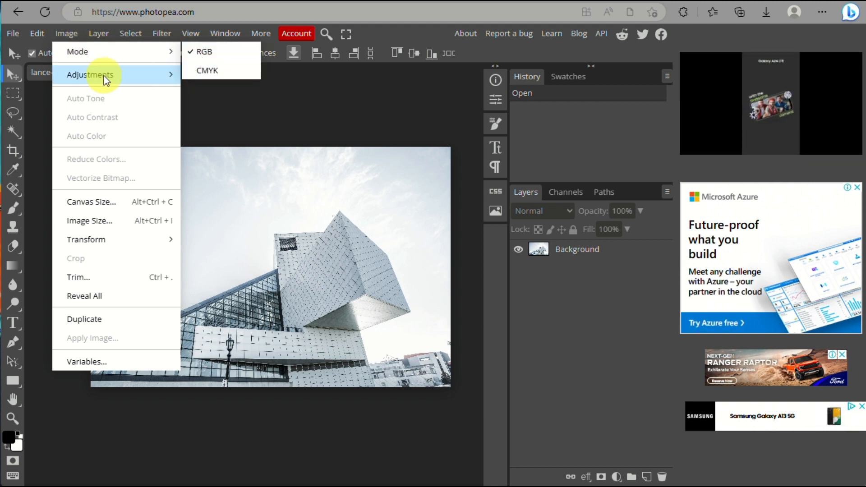
mouse_move(106, 79)
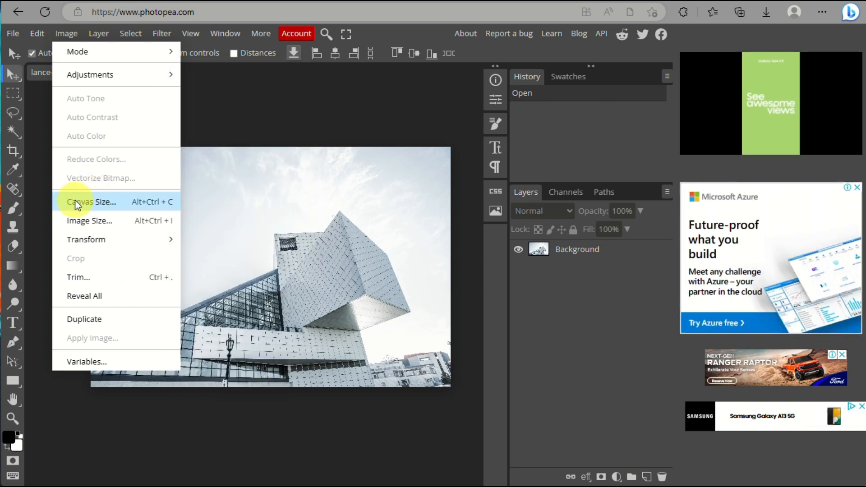
click(78, 204)
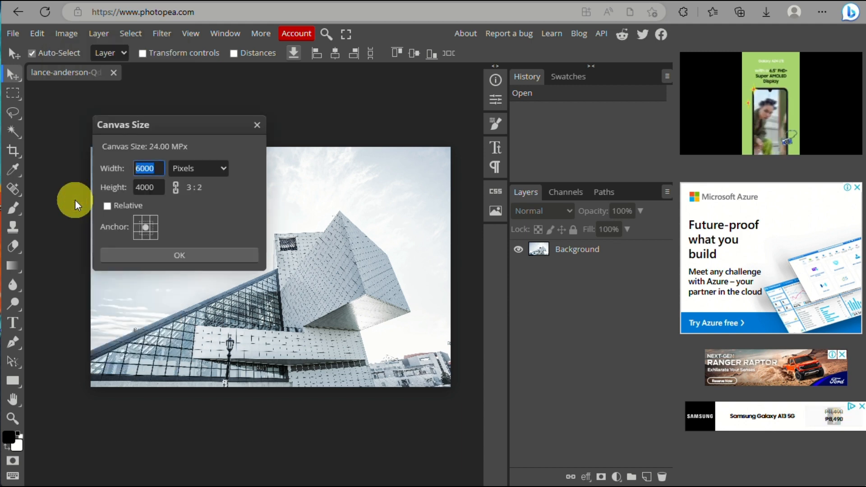
click(185, 170)
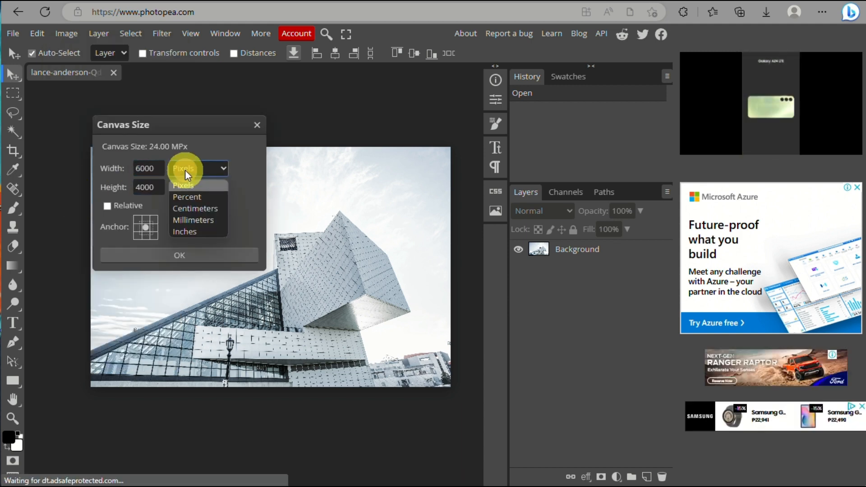
click(150, 170)
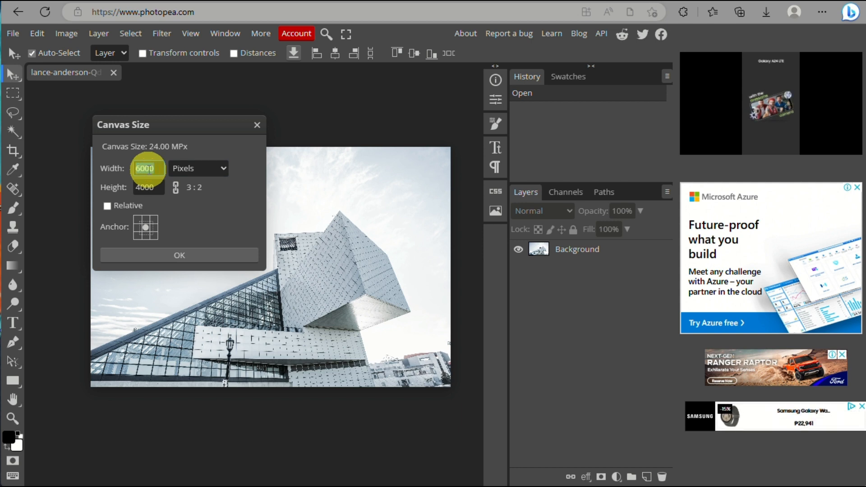
text(1)
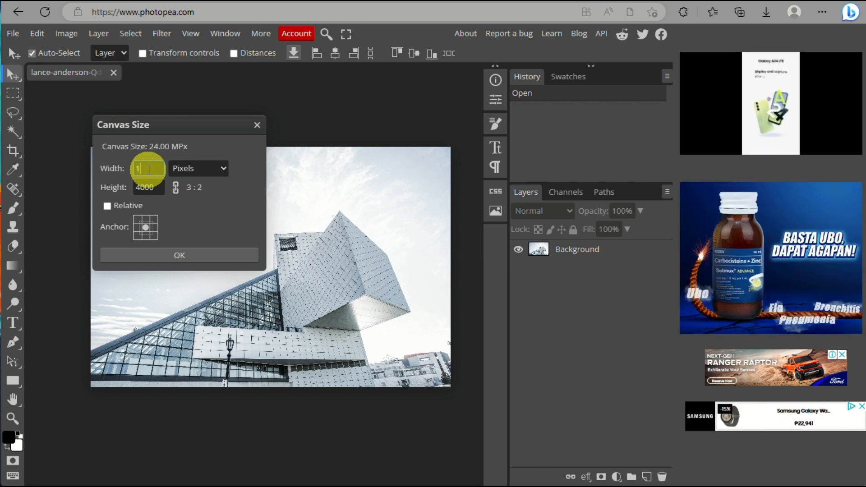
text(000)
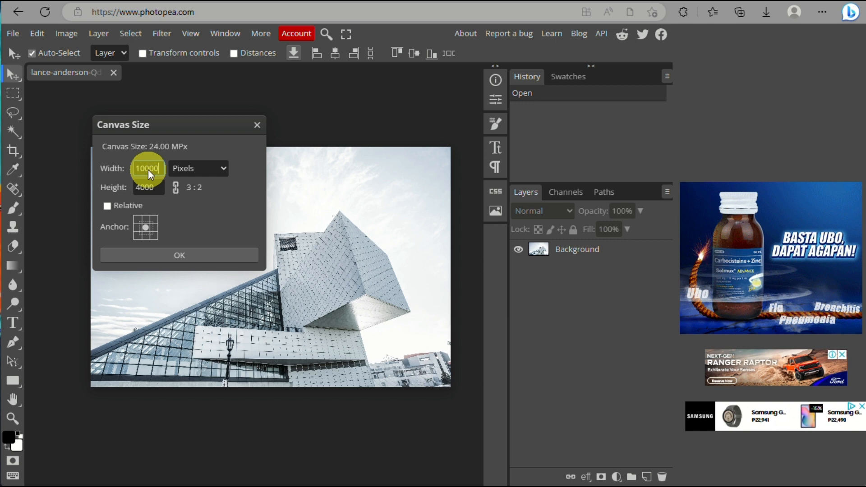
text(0)
click(175, 258)
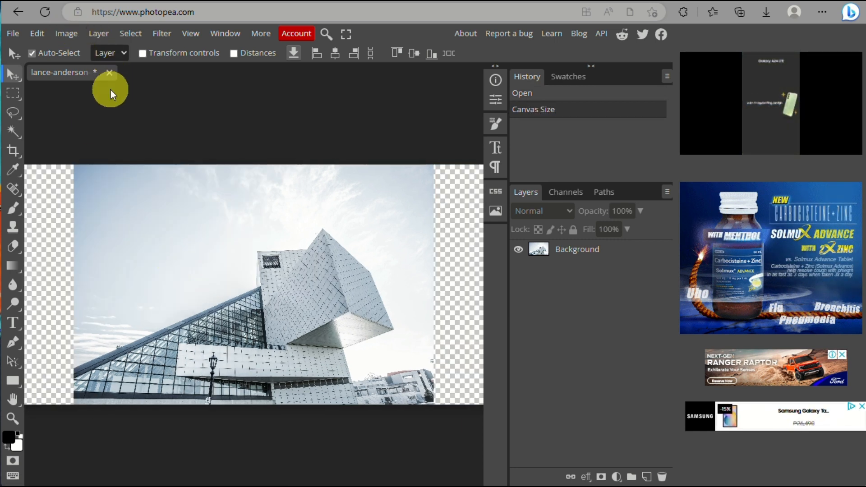
key(ctrl+z)
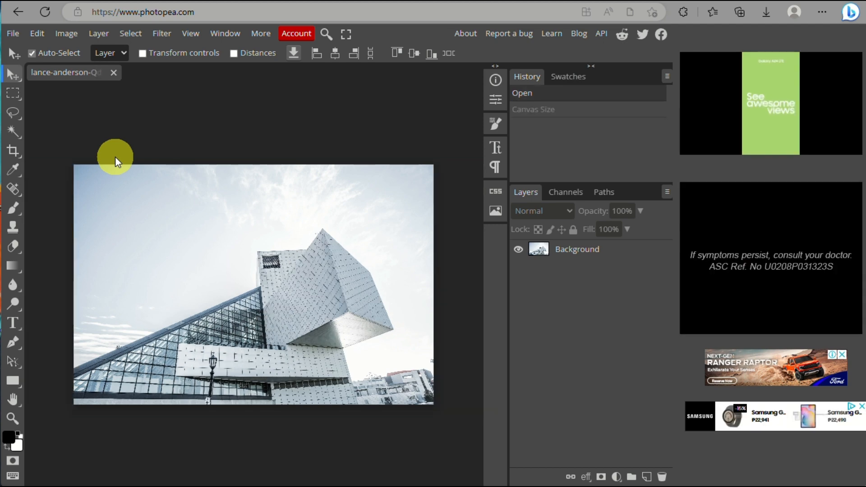
click(68, 34)
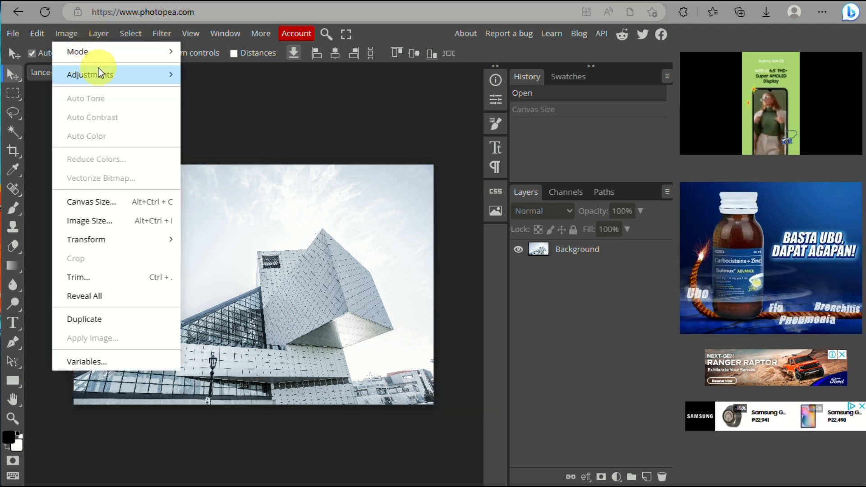
click(122, 210)
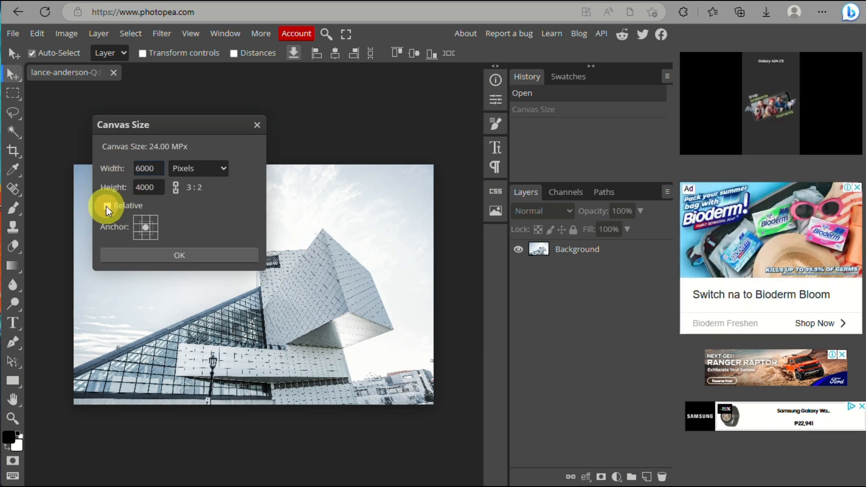
click(107, 206)
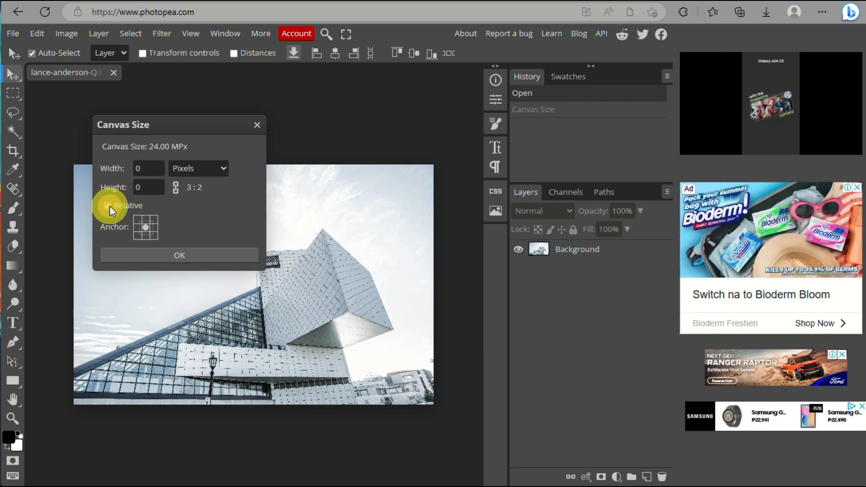
click(109, 206)
click(66, 34)
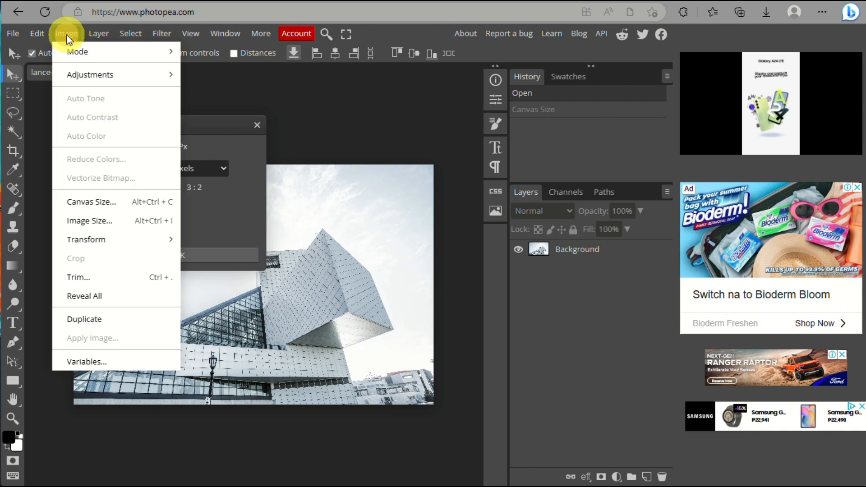
click(107, 221)
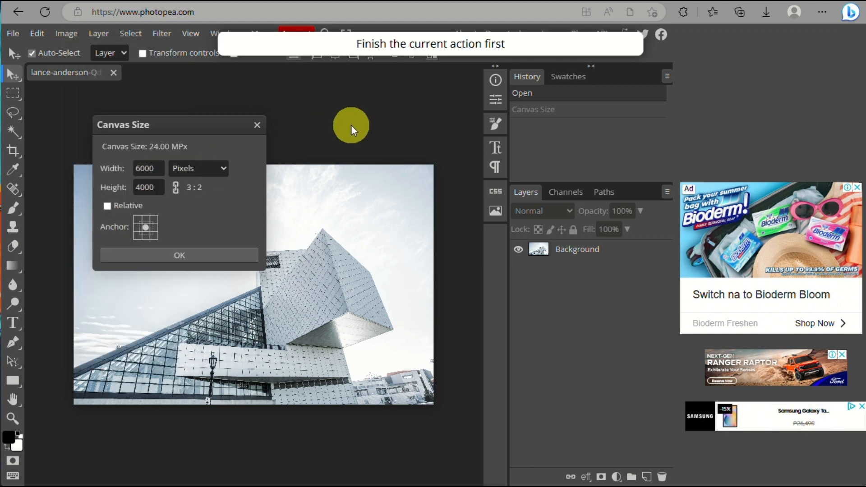
click(258, 131)
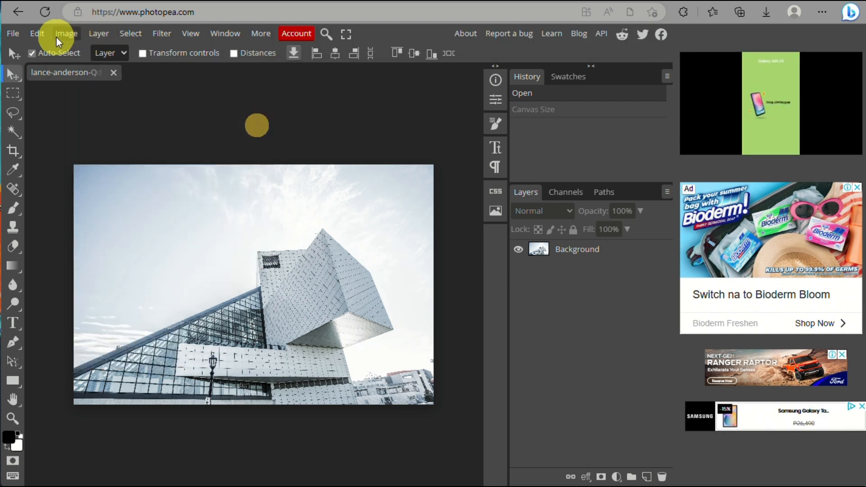
Step: Enlarge the building photo to a width of 10000 pixels with proportional height, keeping Bilinear resampling
click(57, 35)
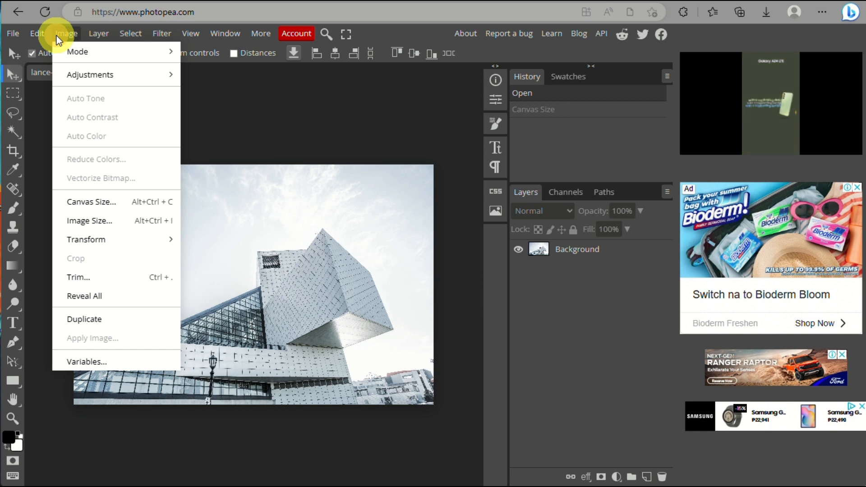
click(92, 219)
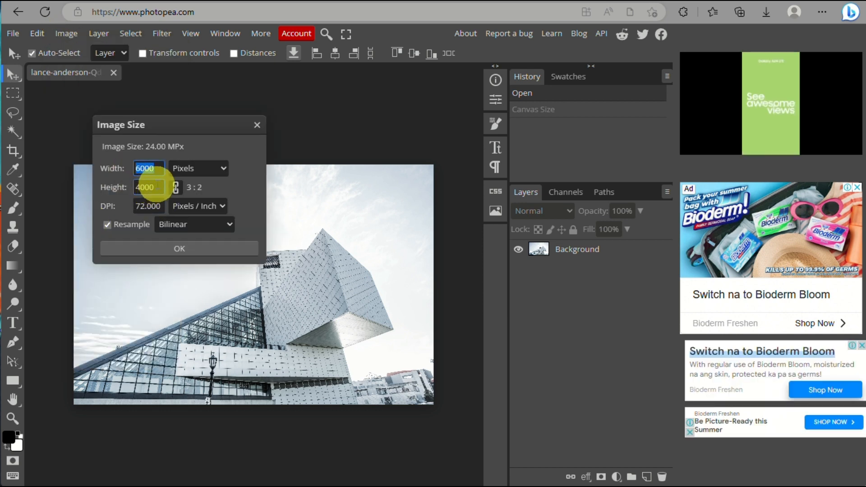
click(150, 167)
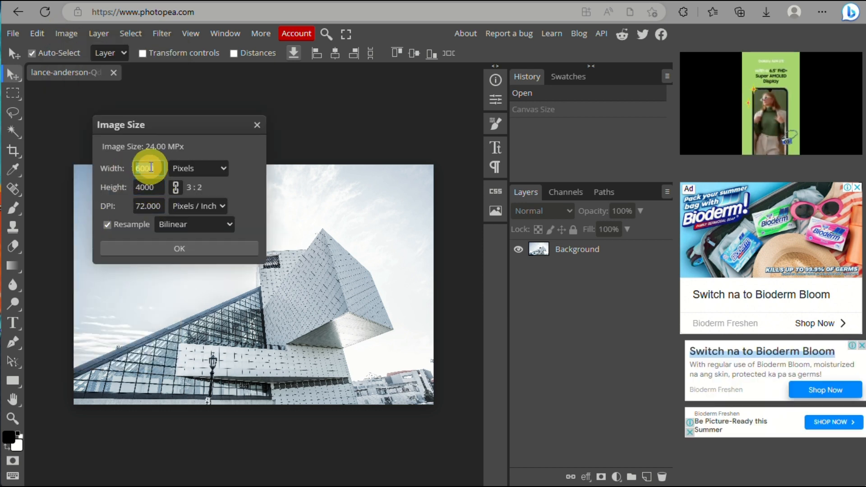
text(1)
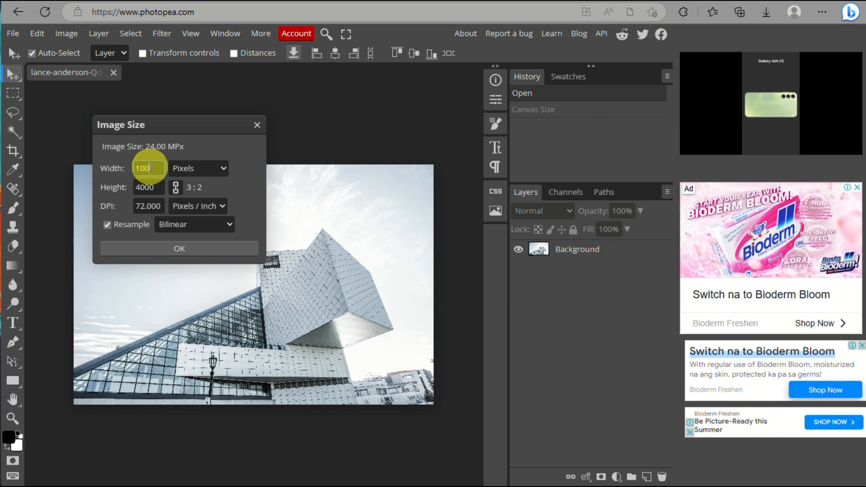
text(0000)
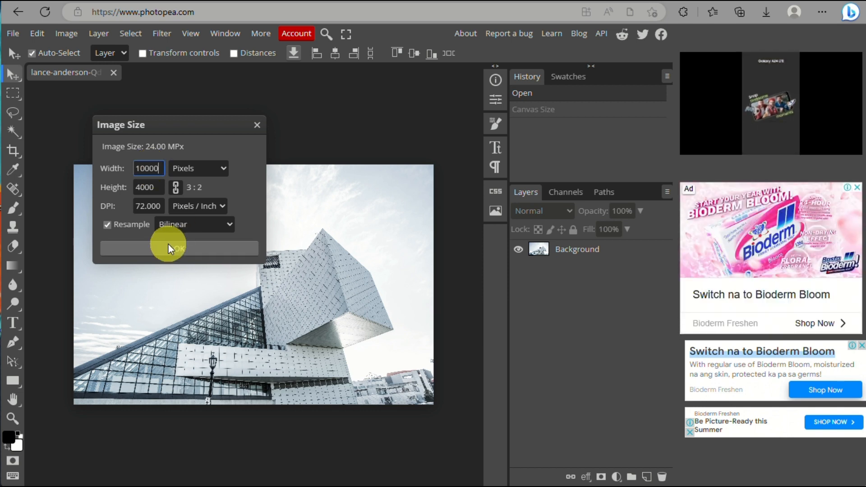
click(180, 248)
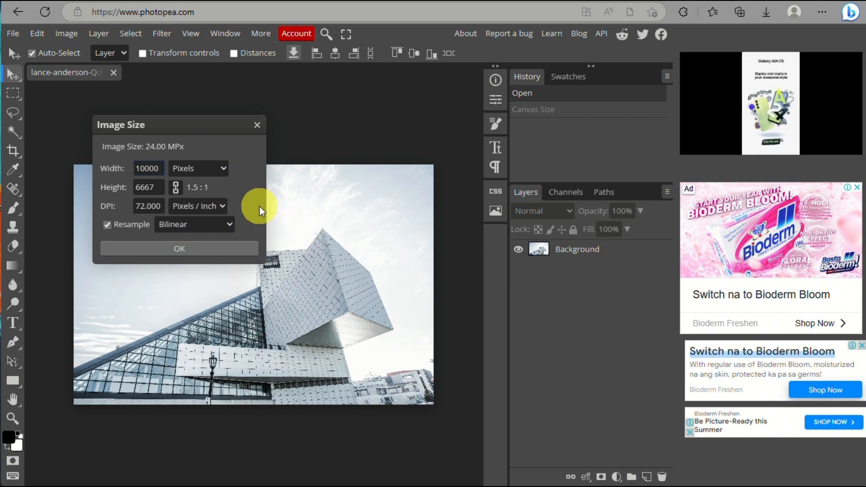
click(203, 250)
Step: Examine the resized photo's detail up close around the sky and the dark window grille
scroll(324, 245, down, 3)
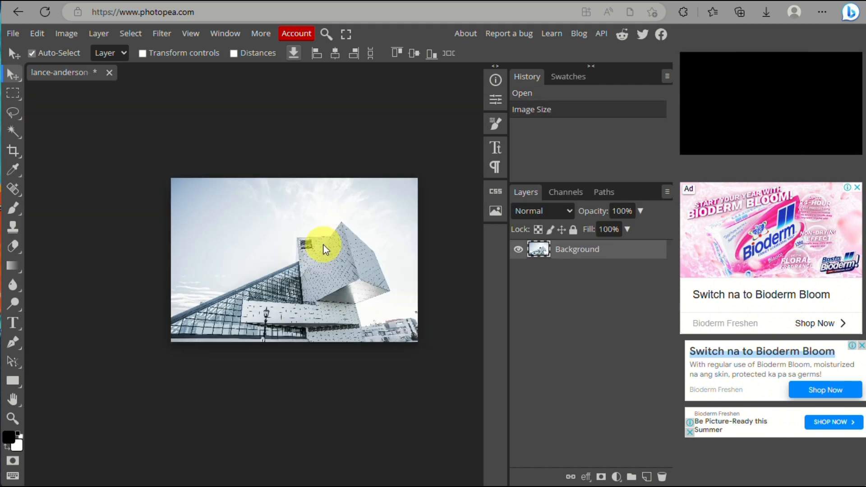
scroll(254, 234, up, 3)
scroll(254, 233, up, 4)
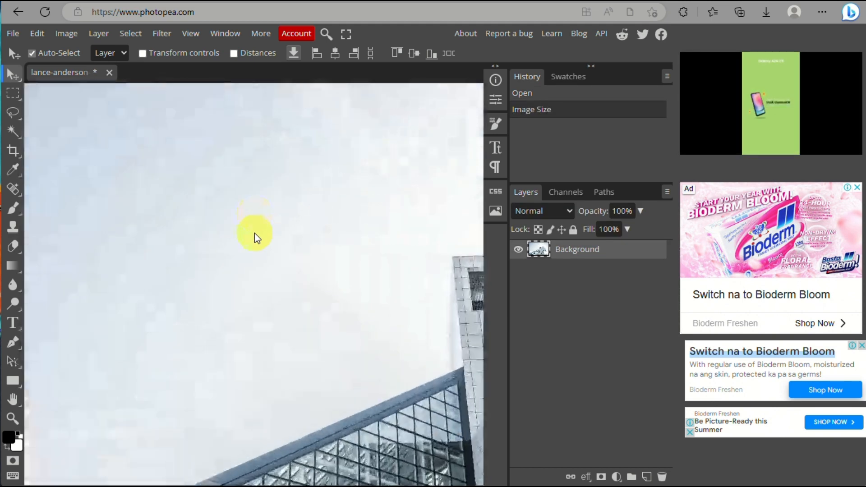
scroll(254, 233, up, 2)
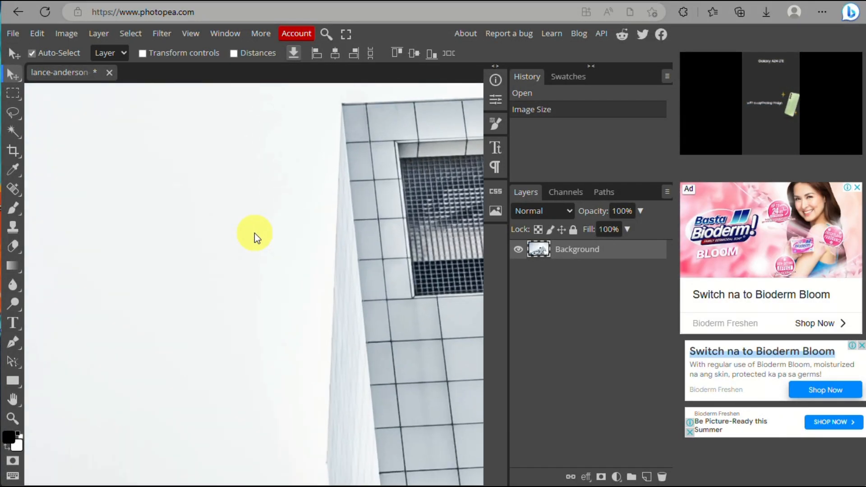
scroll(438, 205, up, 3)
scroll(438, 204, down, 6)
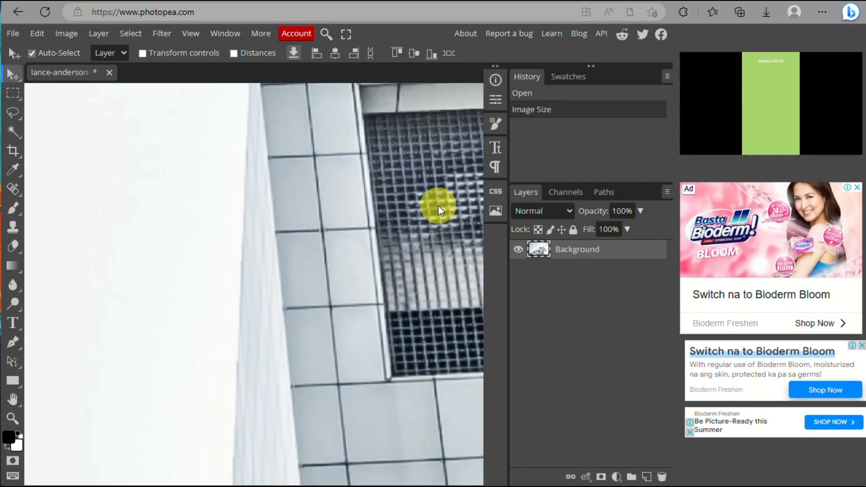
scroll(437, 205, down, 2)
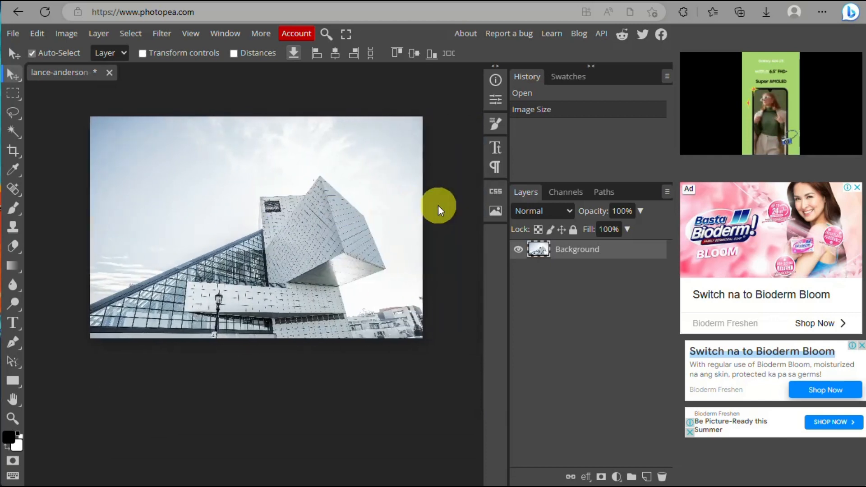
Step: Shrink the photo to a width of 100 pixels with proportional height and check its pixel detail
click(66, 33)
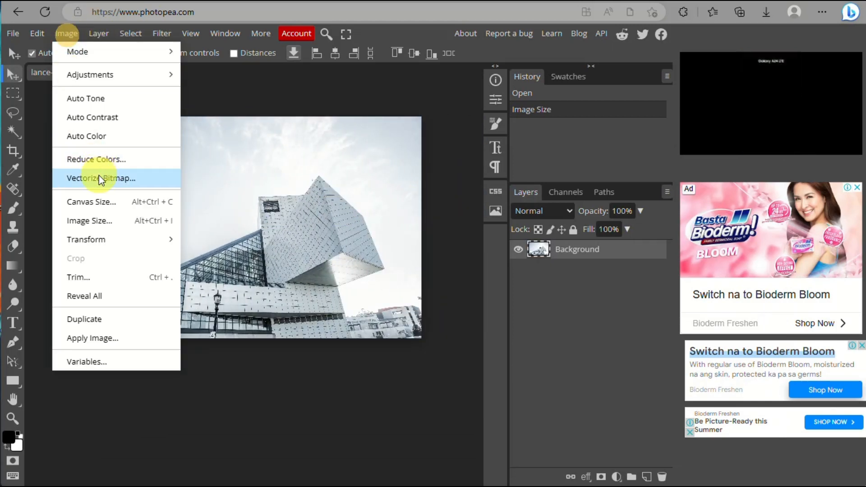
click(107, 223)
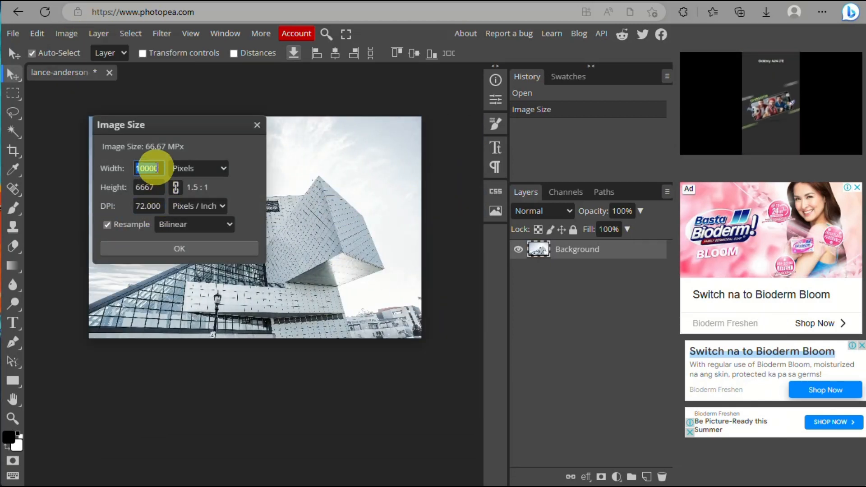
text(1)
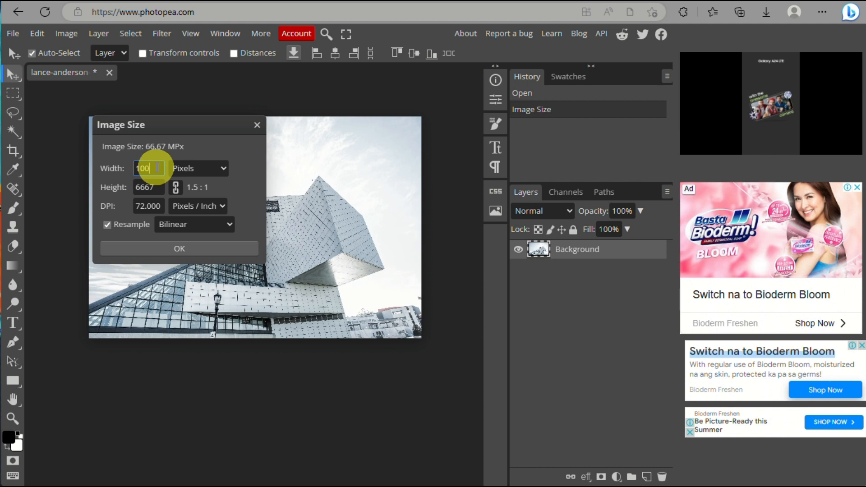
click(190, 246)
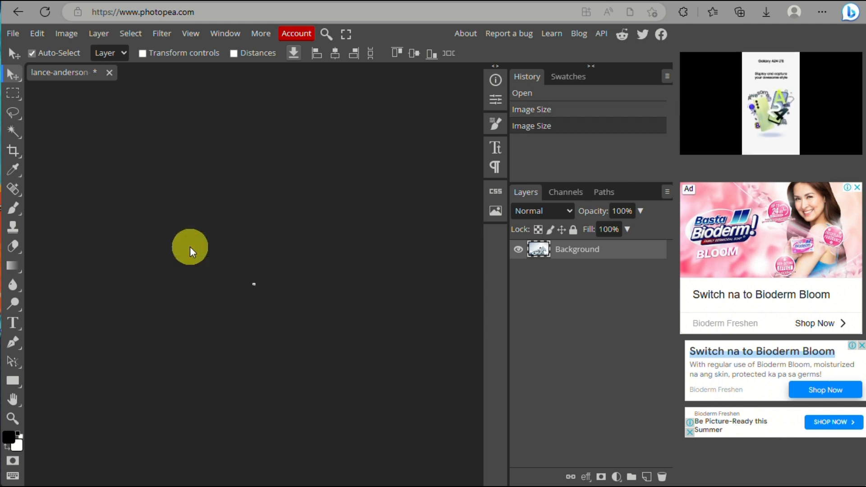
scroll(281, 269, up, 3)
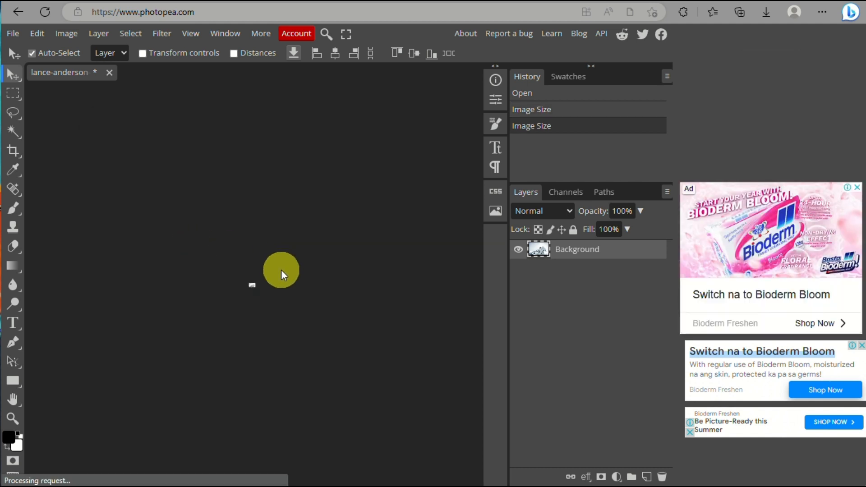
scroll(256, 286, up, 8)
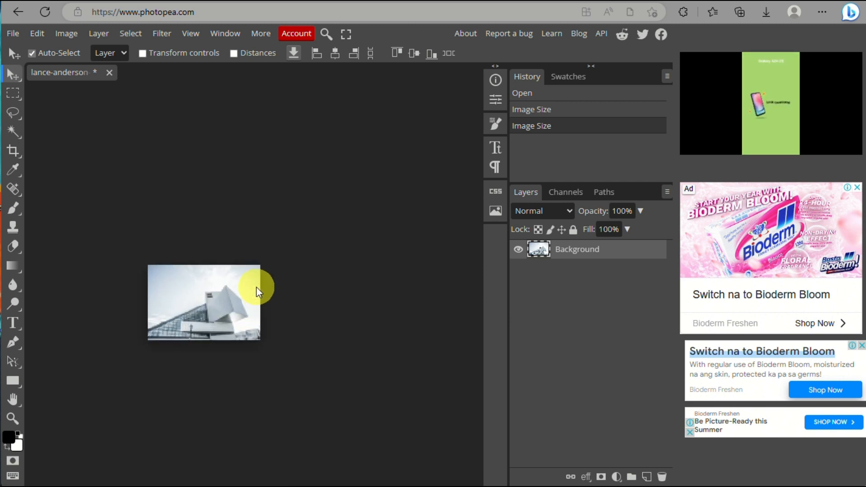
scroll(256, 287, left, 4)
scroll(256, 287, down, 2)
scroll(256, 286, up, 3)
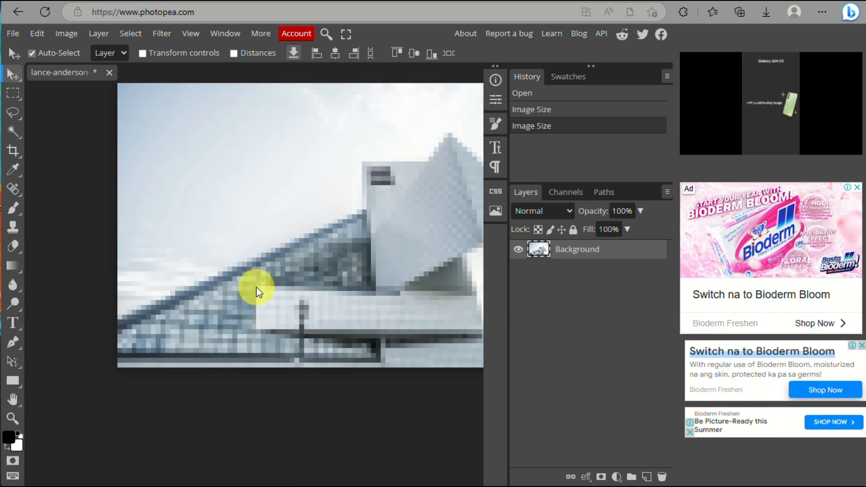
scroll(256, 287, down, 5)
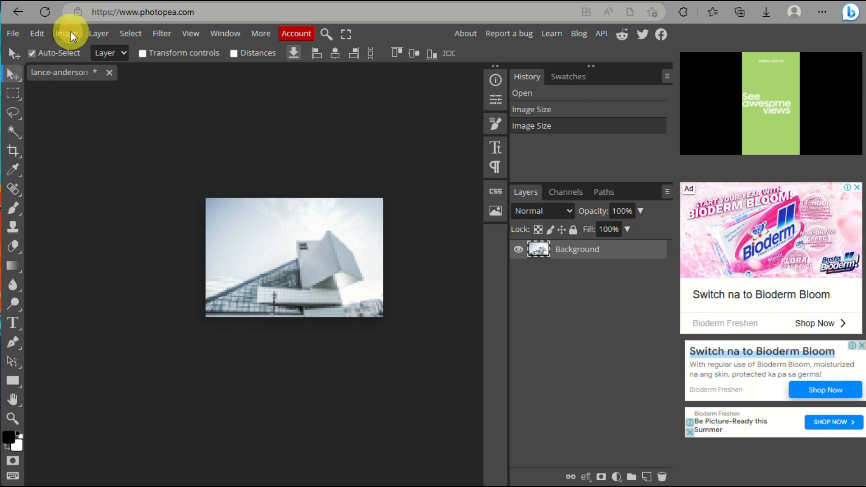
Step: Enlarge the shrunken photo to 10000 × 6700 pixels and check its sharpness
click(71, 32)
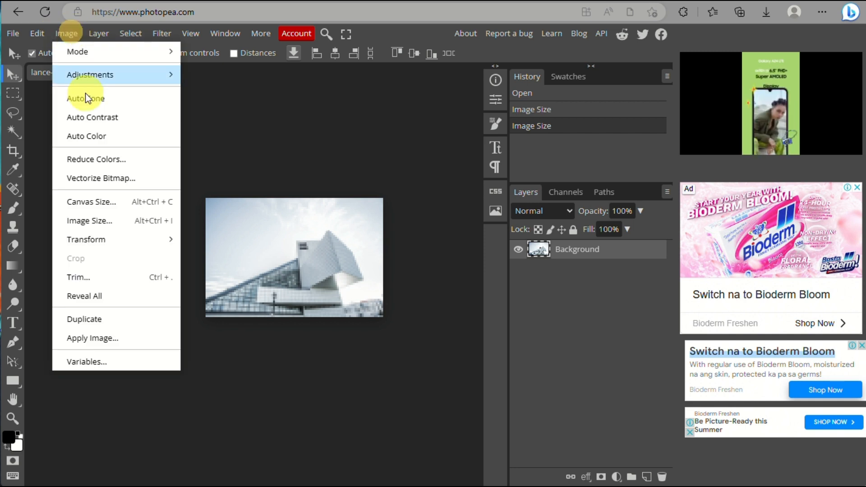
click(107, 218)
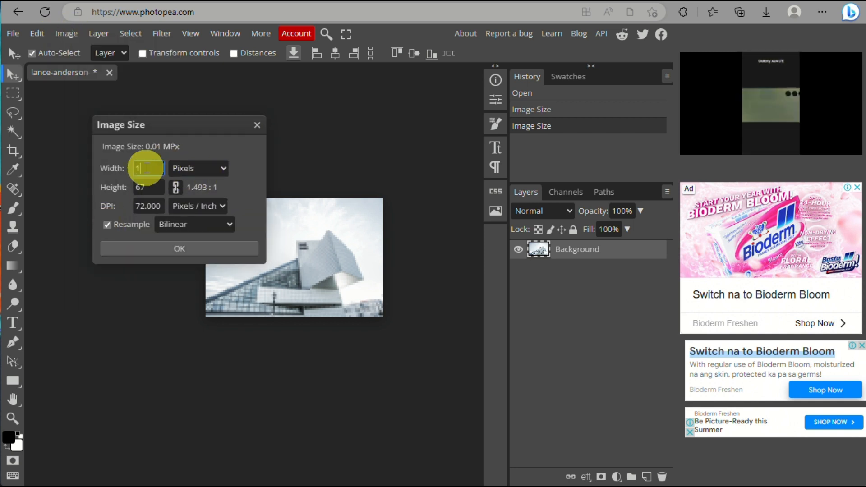
text(0000)
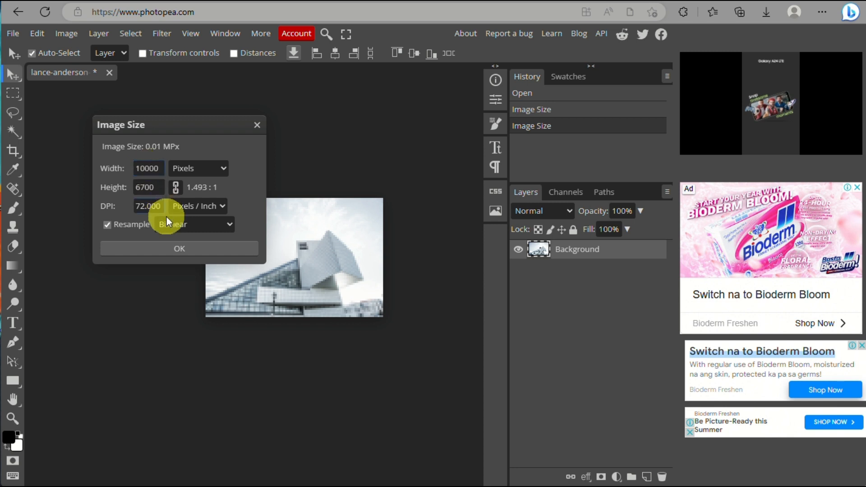
click(189, 248)
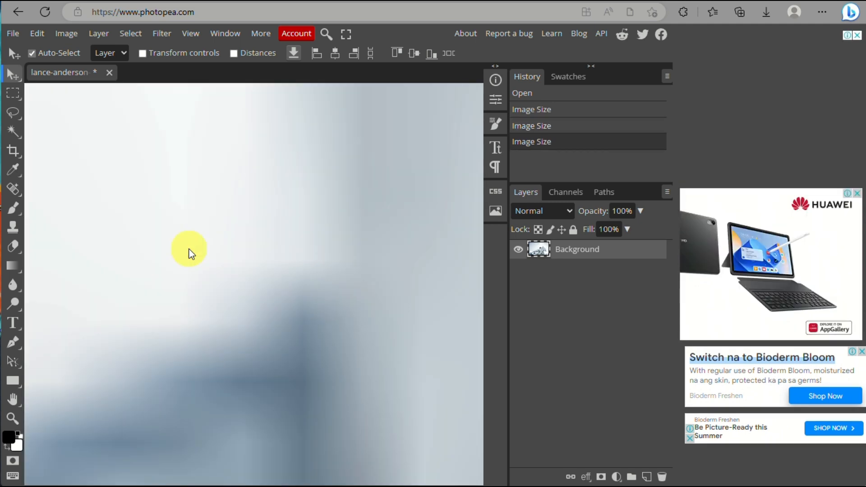
scroll(189, 251, down, 3)
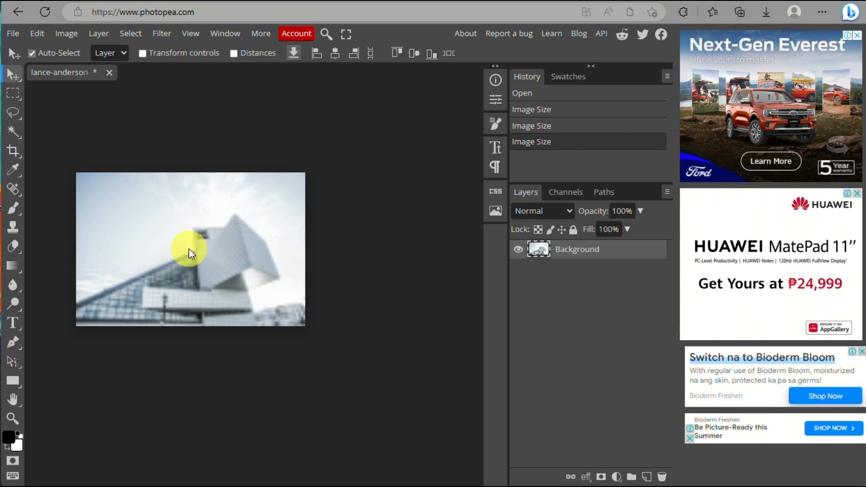
scroll(188, 251, up, 3)
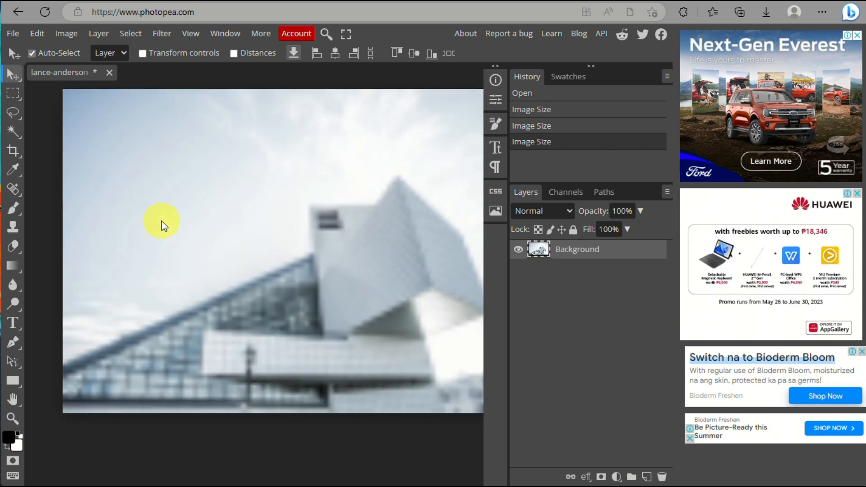
Step: Try to enlarge the photo to a width of 100000 pixels with proportional height
click(66, 34)
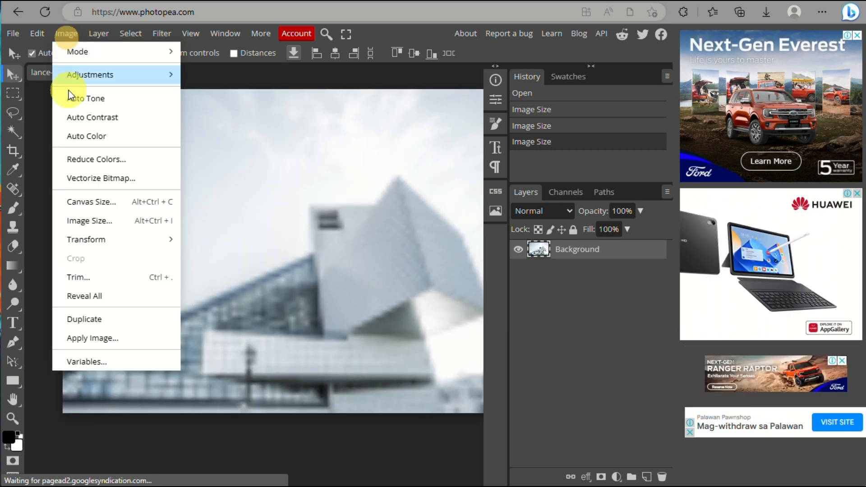
click(119, 224)
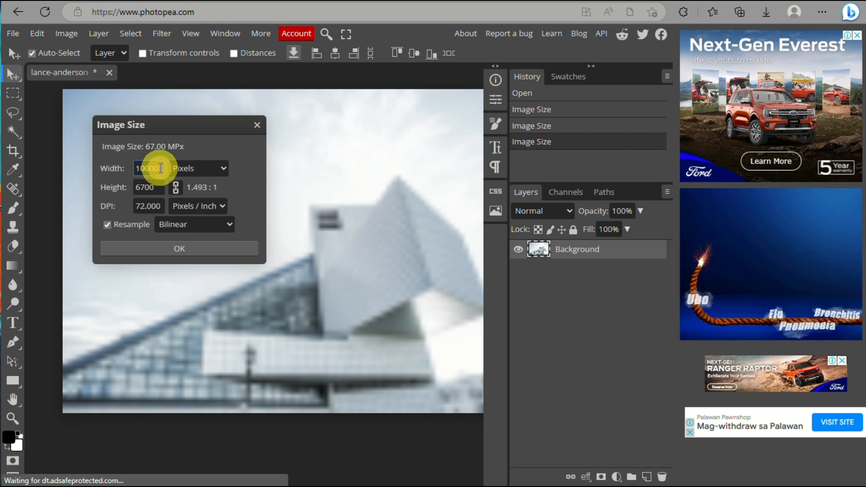
text(10)
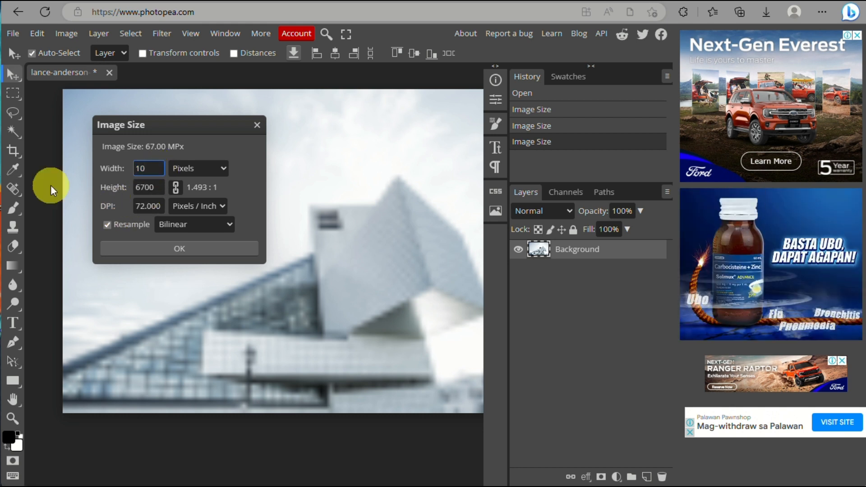
text(0000)
click(169, 250)
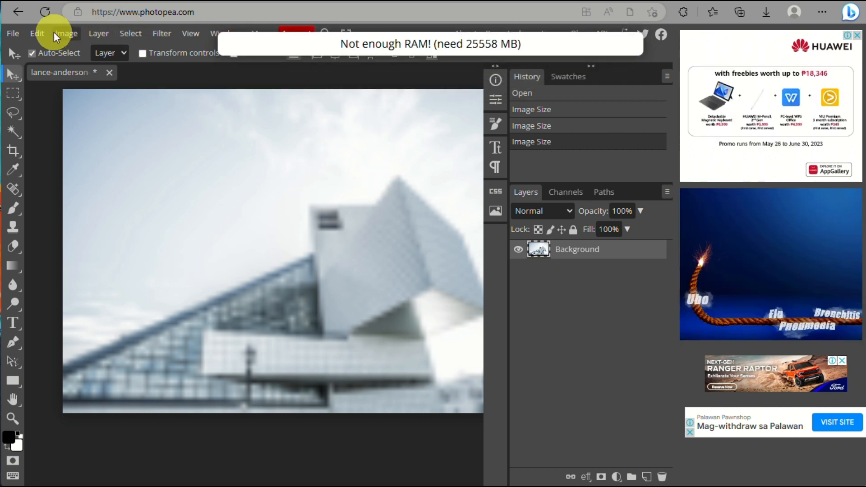
Step: Reset the width in the image size settings to 10000 pixels and apply it
click(66, 32)
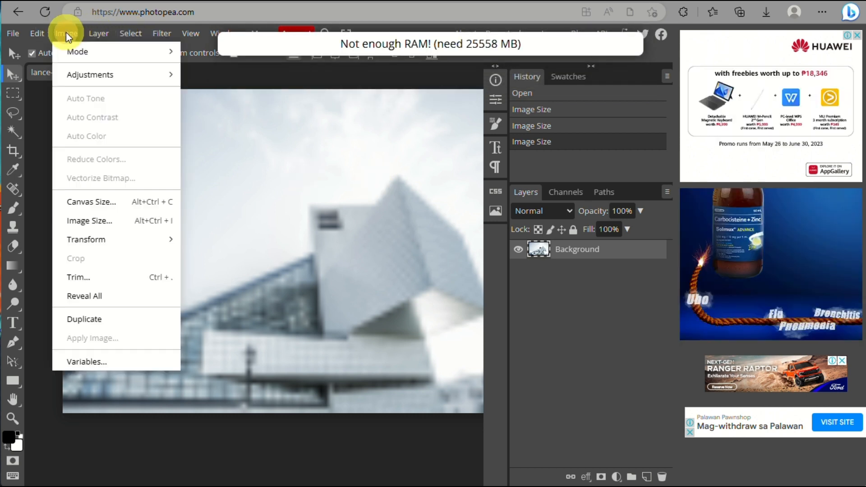
click(124, 219)
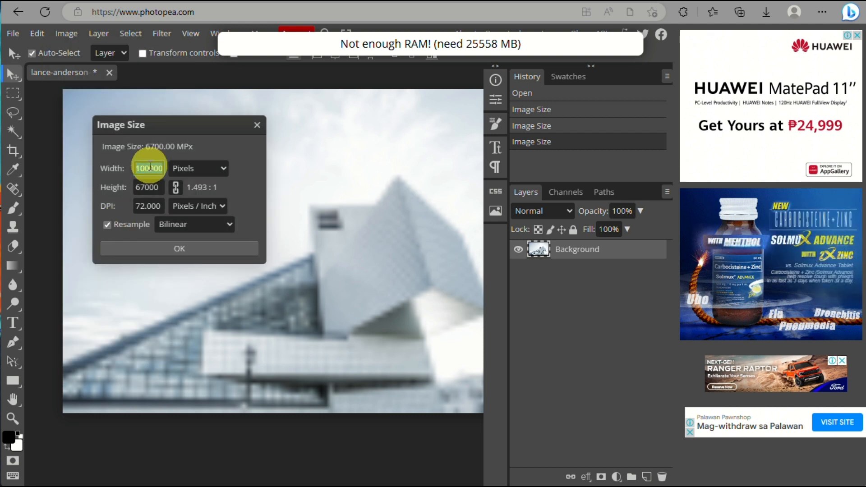
click(146, 166)
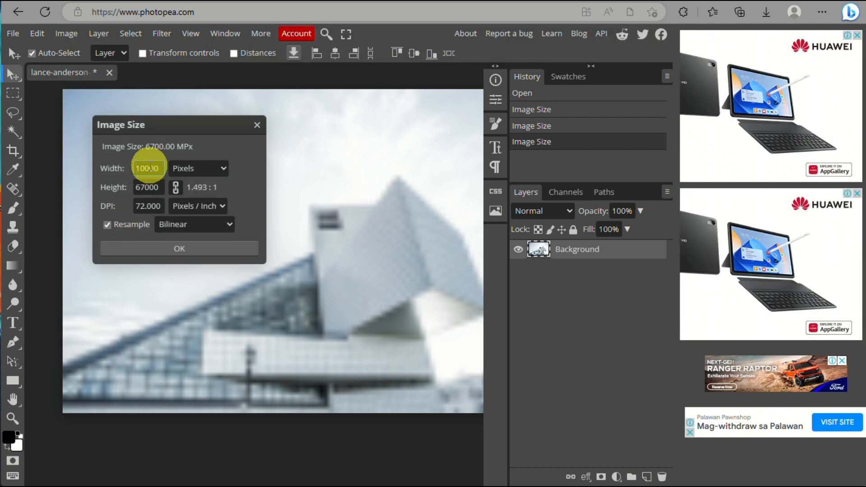
click(179, 251)
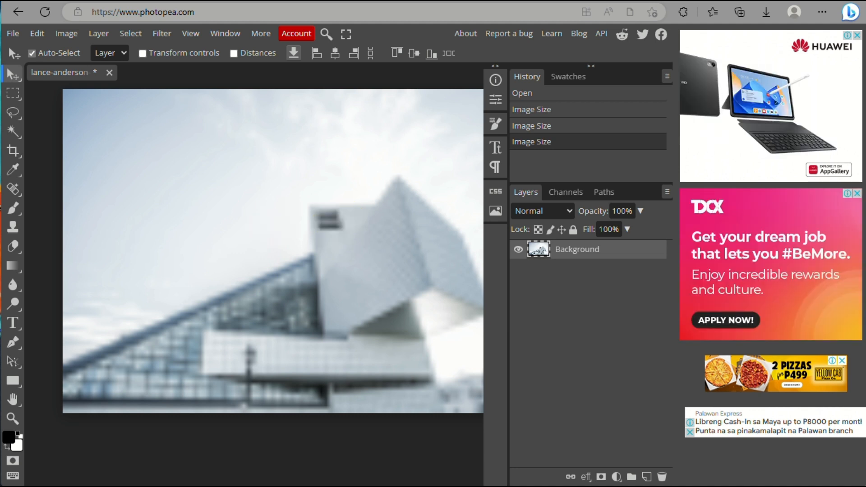
Step: Examine the layer commands for creating, arranging and animating layers, along with the available selection commands
click(97, 32)
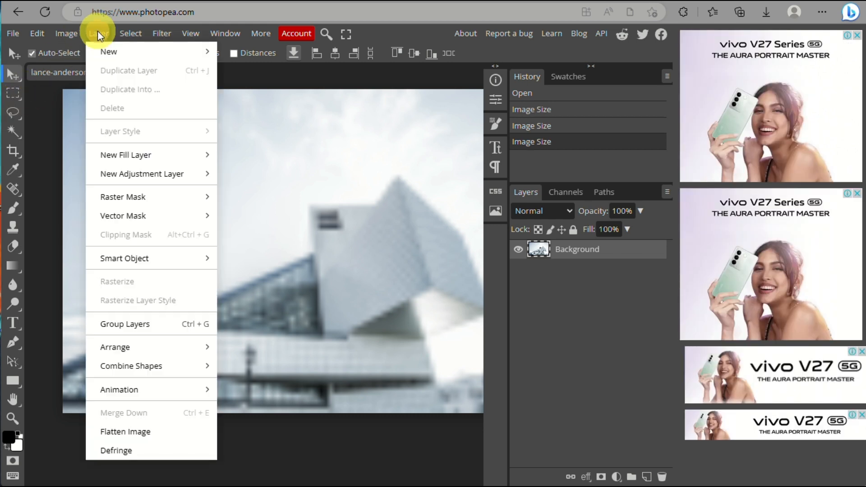
mouse_move(130, 53)
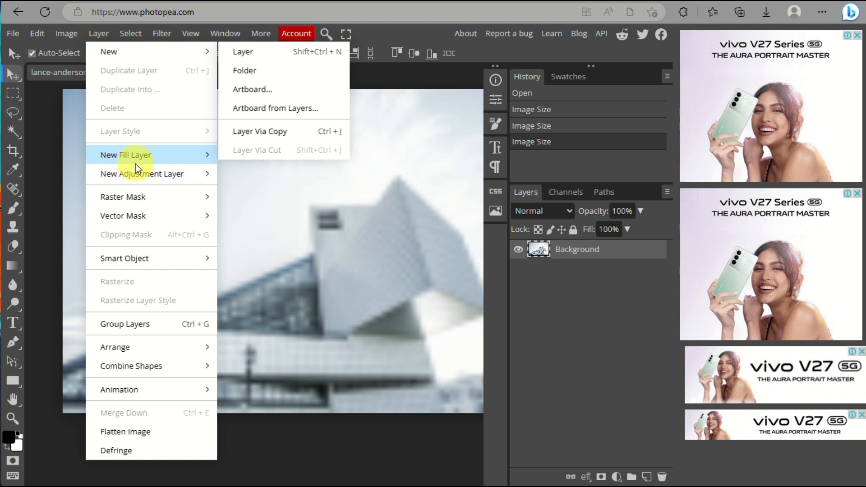
mouse_move(145, 179)
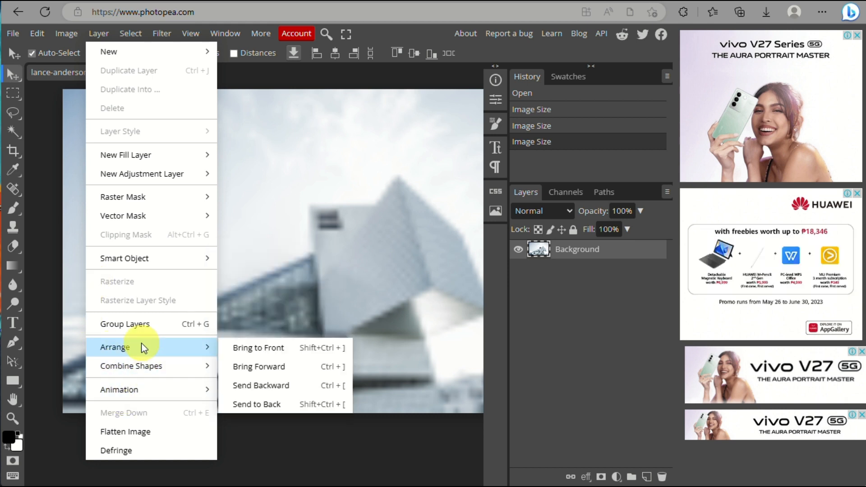
mouse_move(142, 365)
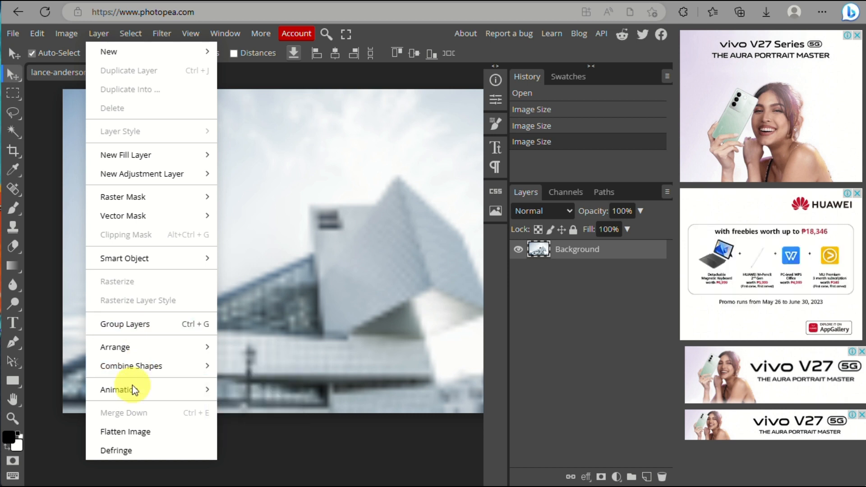
mouse_move(134, 391)
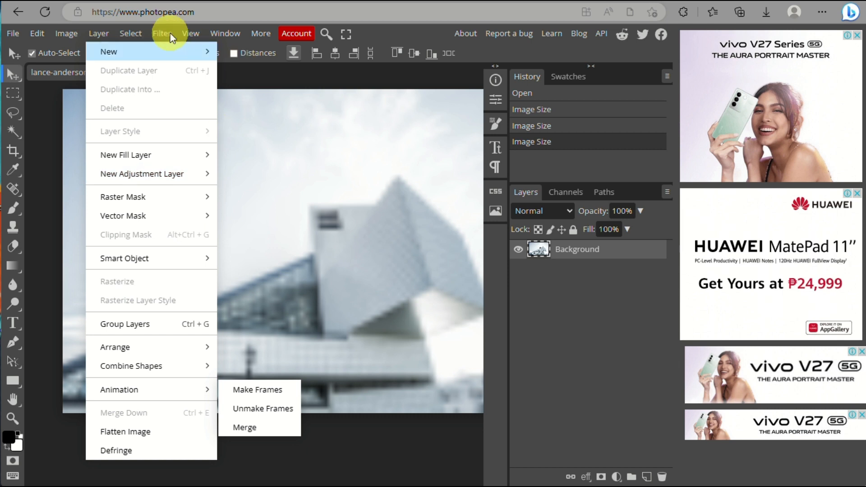
mouse_move(130, 33)
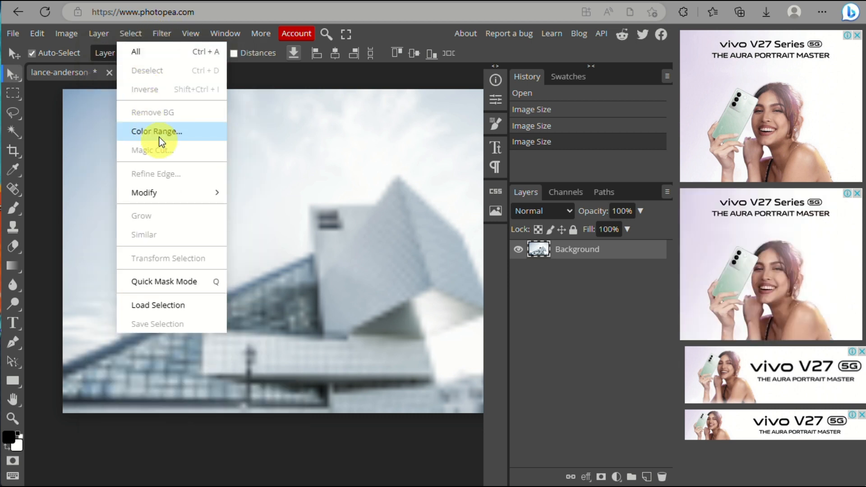
mouse_move(158, 195)
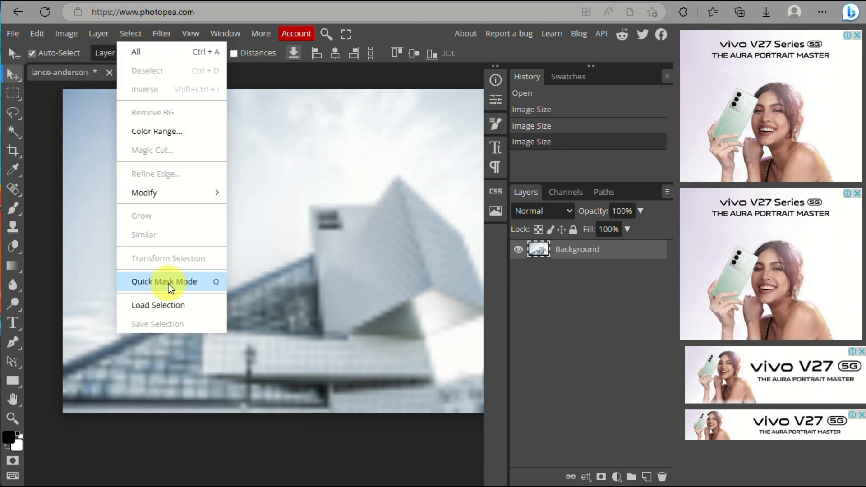
Step: Examine the available filters, including the Blur, Distort, Noise, Render and Stylize groups
mouse_move(158, 38)
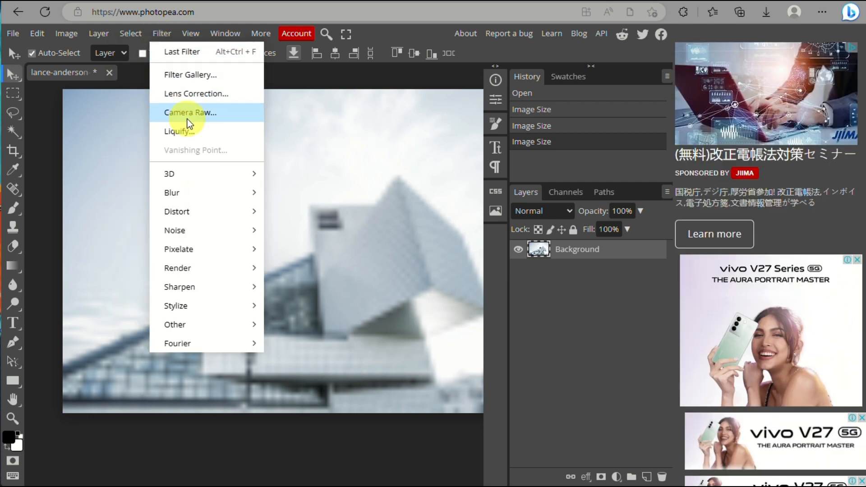
mouse_move(182, 182)
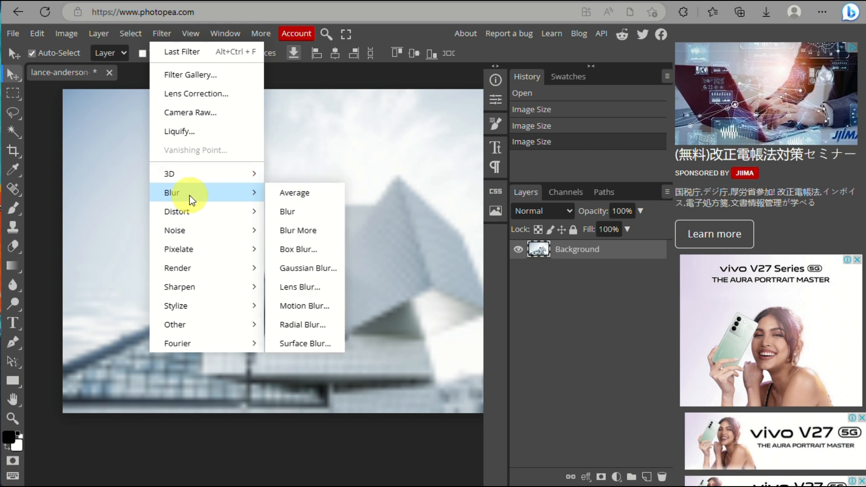
mouse_move(226, 209)
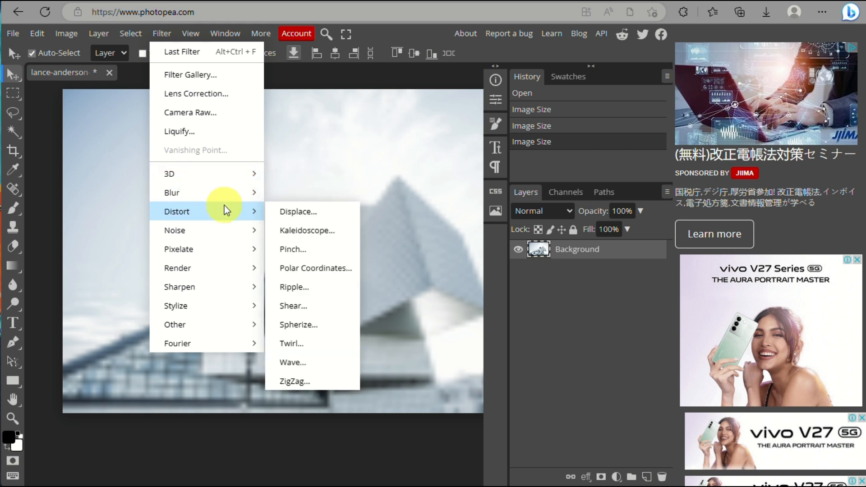
mouse_move(195, 224)
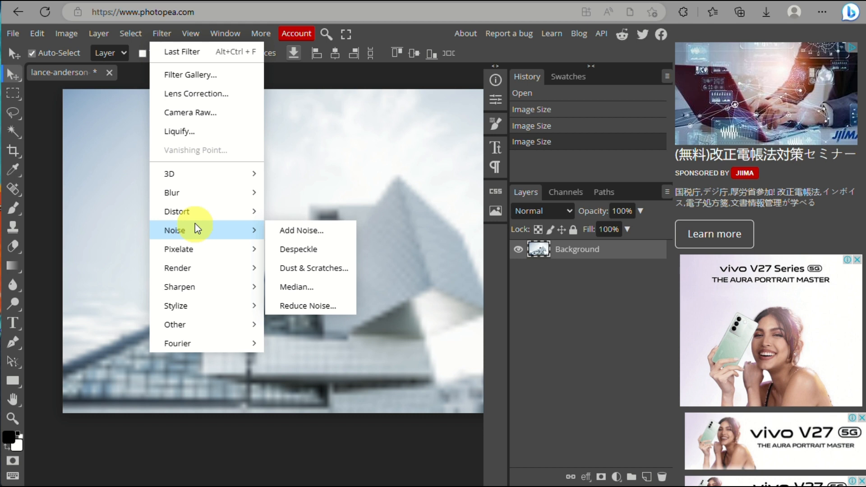
mouse_move(201, 246)
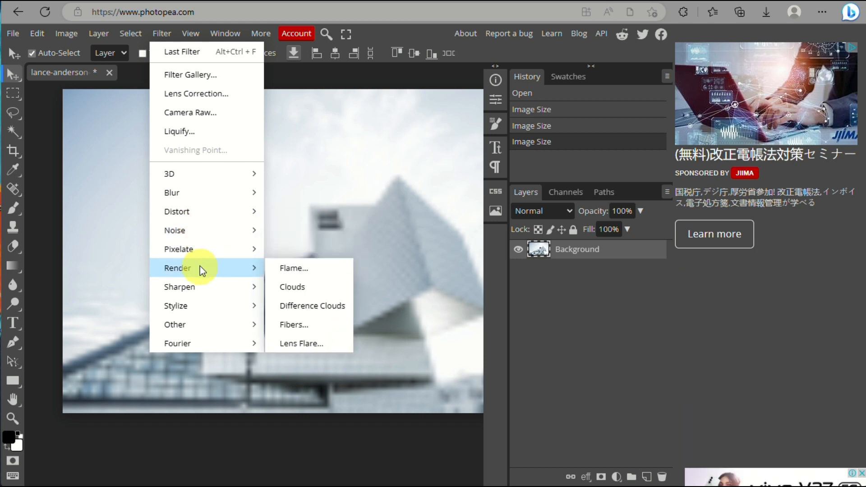
mouse_move(203, 288)
mouse_move(203, 306)
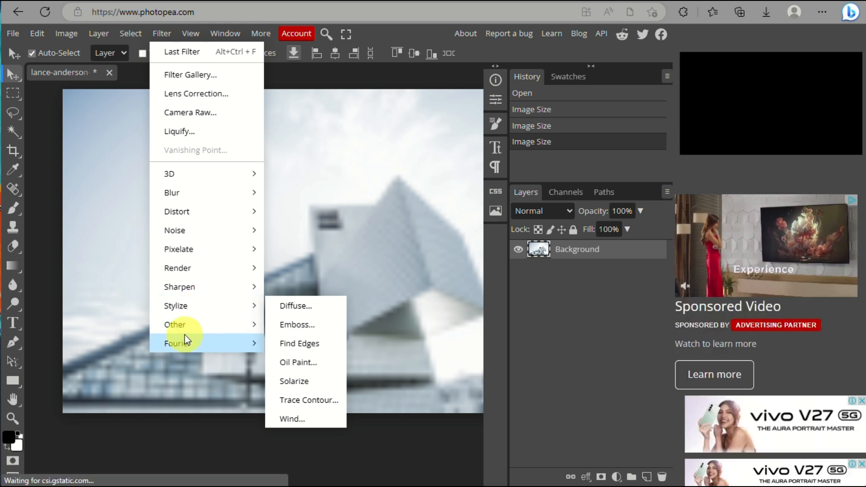
mouse_move(202, 342)
Step: Examine the view commands for zooming, rulers, guides and the Snap To options
mouse_move(201, 37)
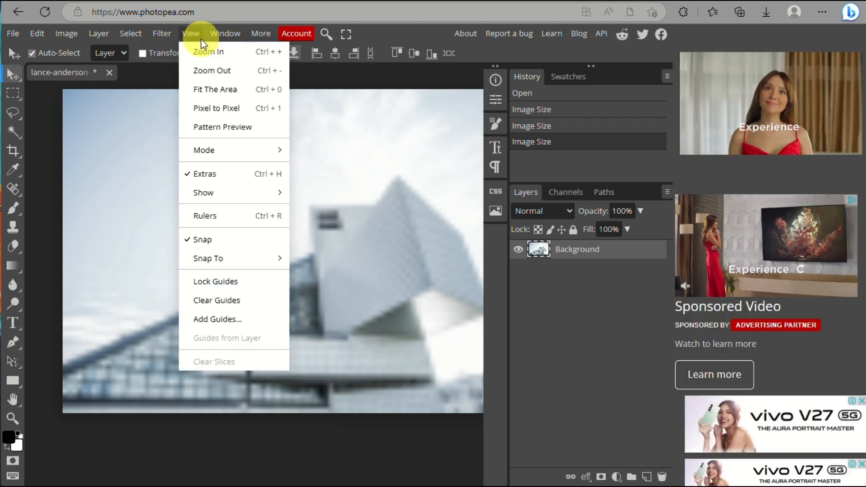
key(Escape)
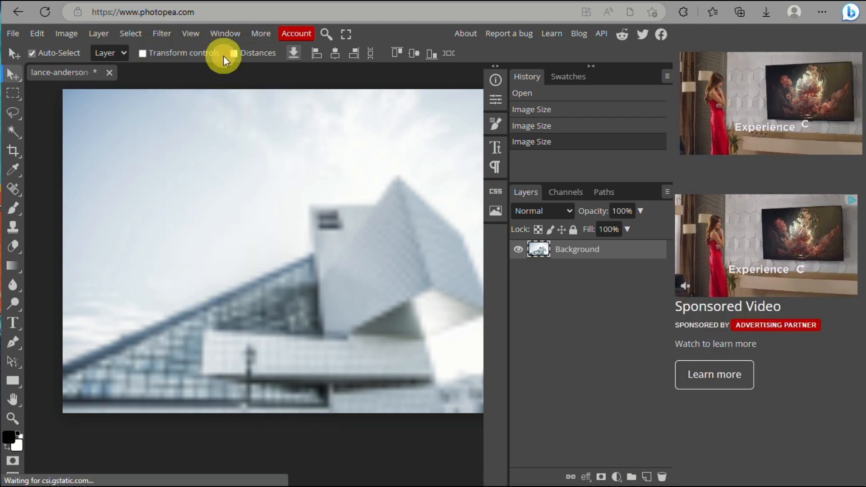
click(163, 34)
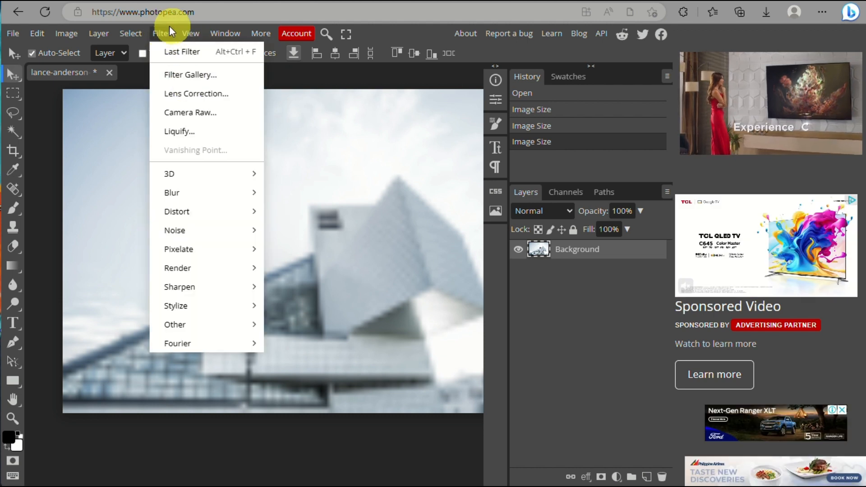
mouse_move(186, 34)
key(Escape)
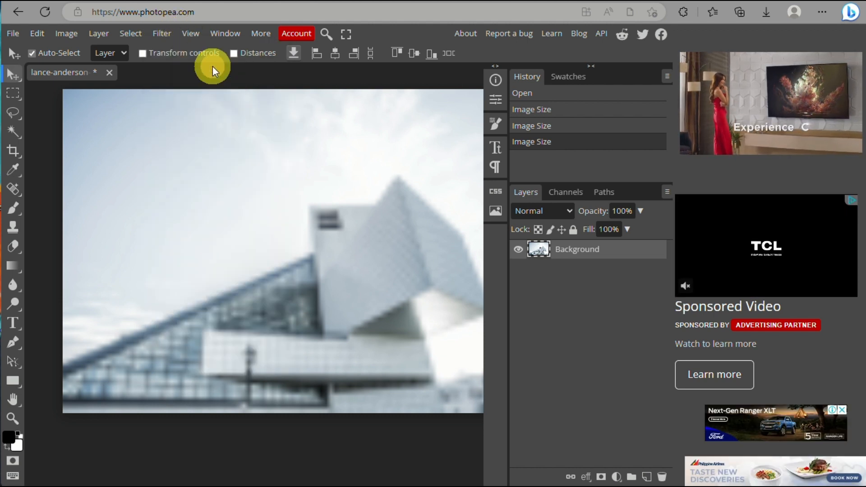
click(165, 27)
mouse_move(184, 30)
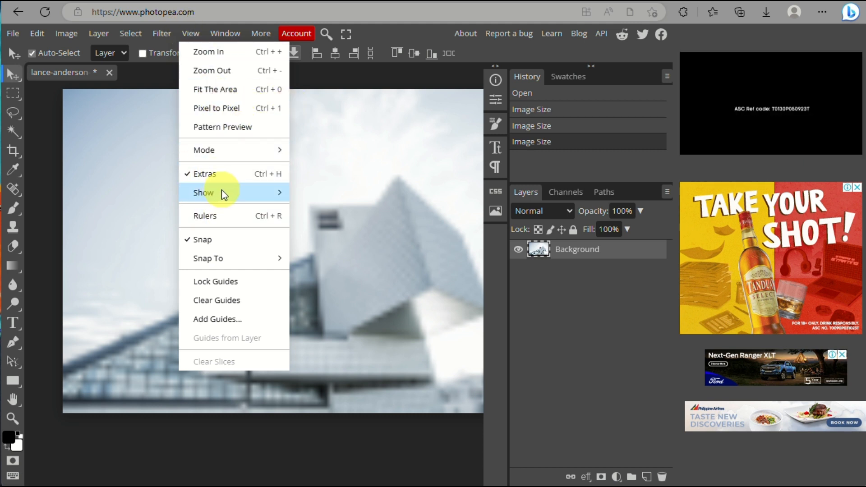
mouse_move(221, 268)
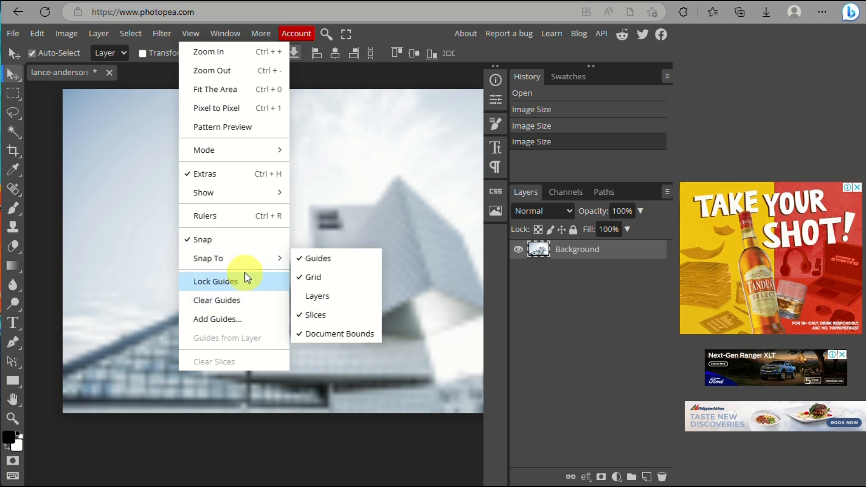
Step: Examine which panels can be shown, try toggling the History panel, and look over the editing commands
mouse_move(231, 33)
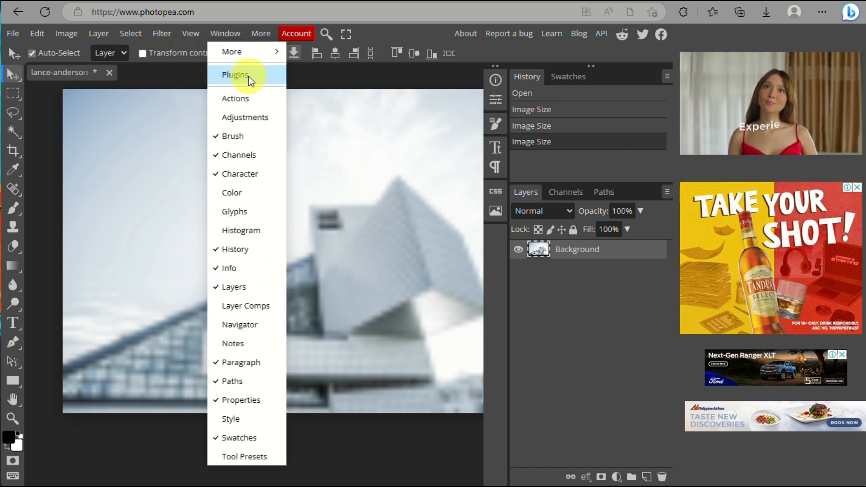
mouse_move(255, 52)
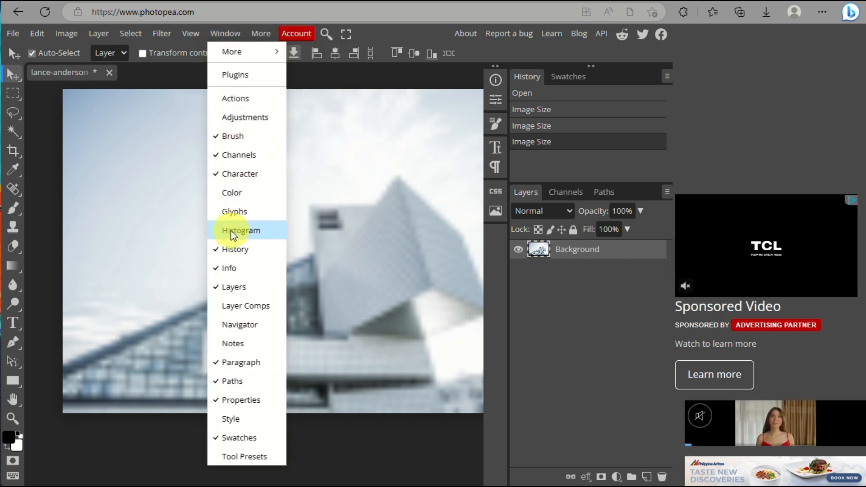
click(230, 251)
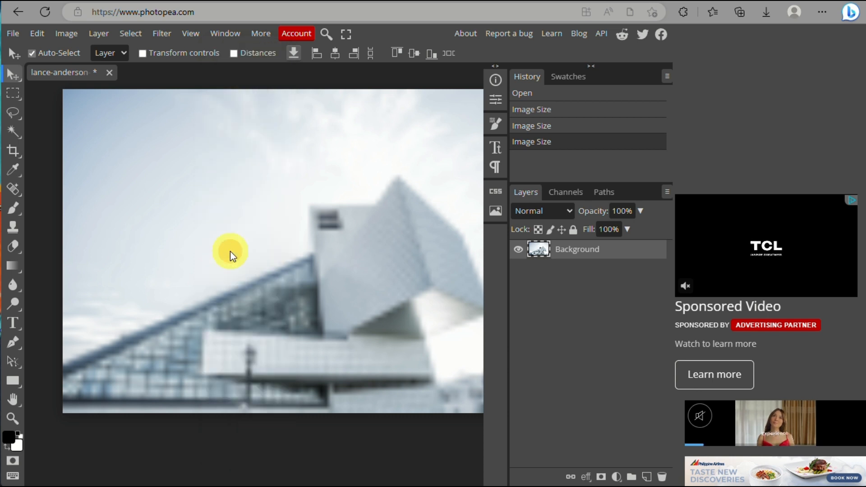
click(228, 28)
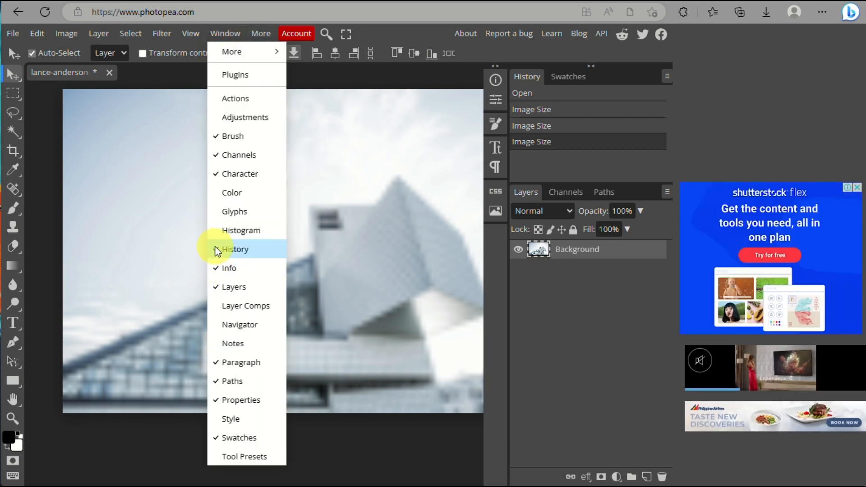
click(215, 247)
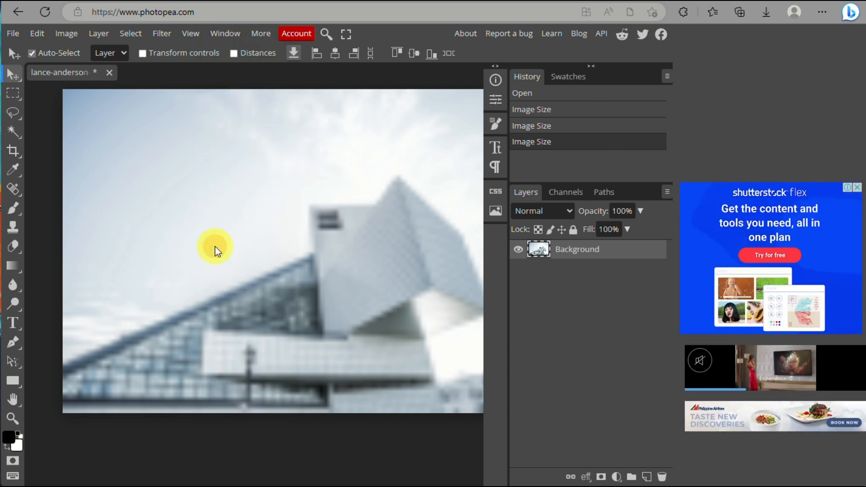
click(253, 32)
click(217, 31)
click(218, 32)
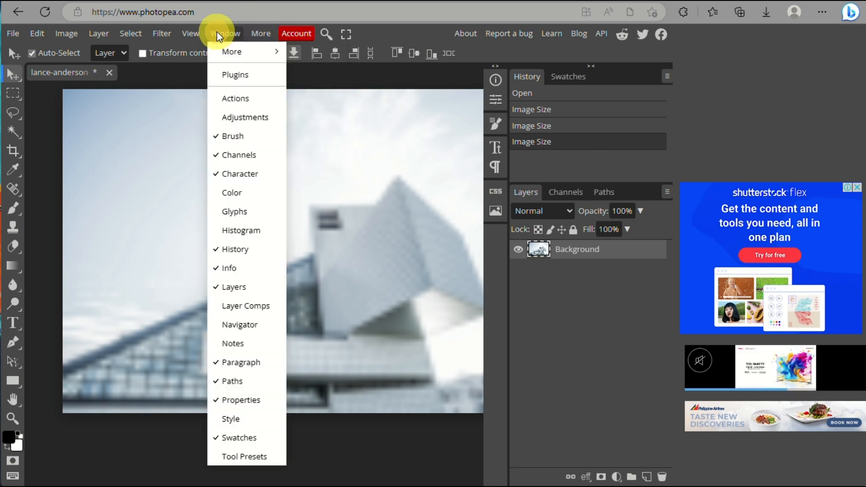
click(217, 252)
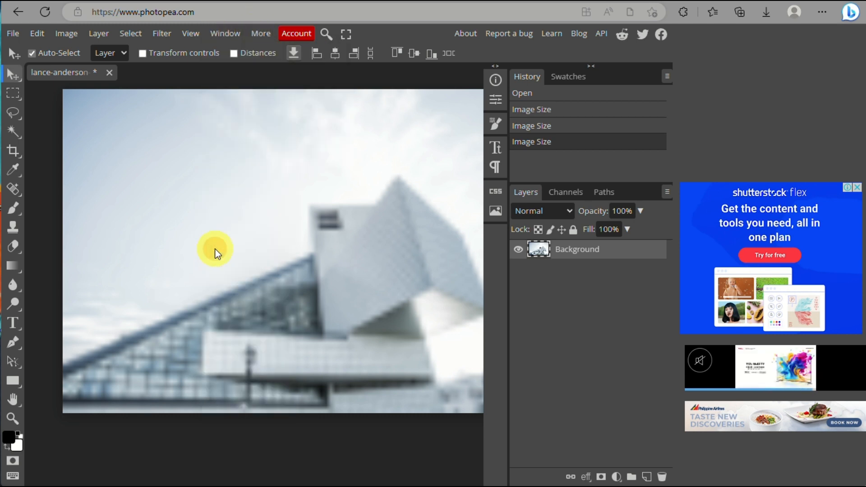
click(261, 34)
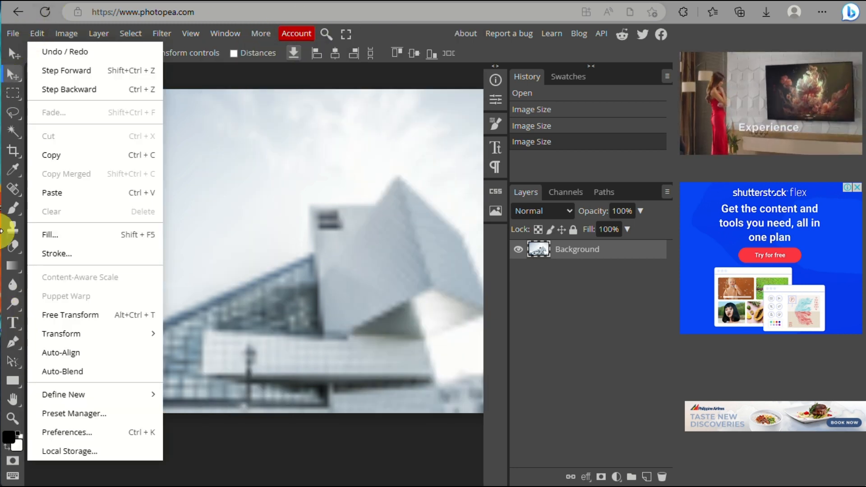
click(7, 67)
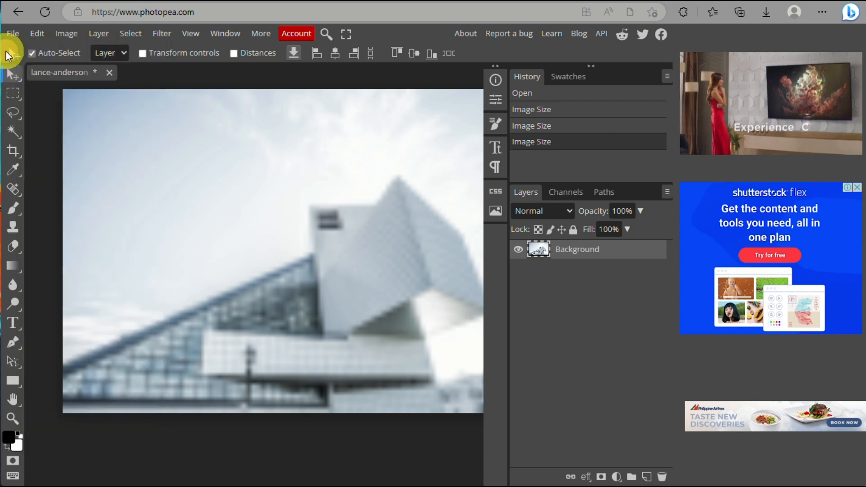
Step: Examine the variants of the Move, Rectangle Select, Magic Wand and Lasso tools, and try the Crop tool
click(12, 75)
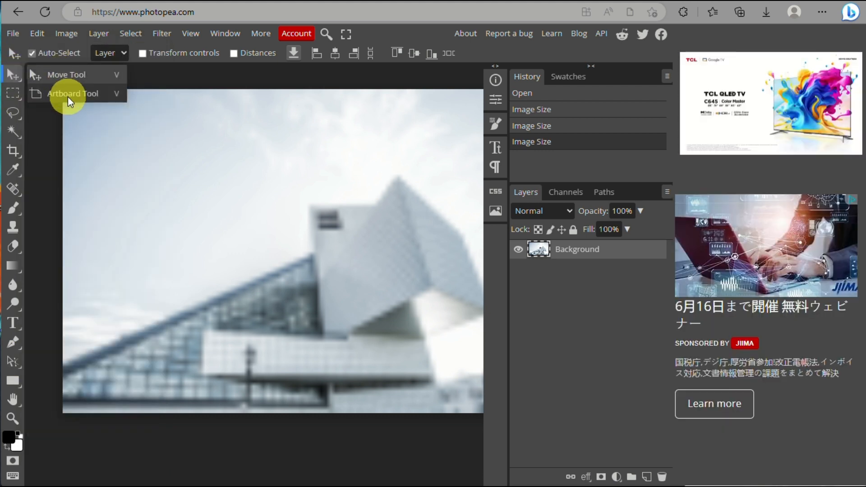
click(11, 96)
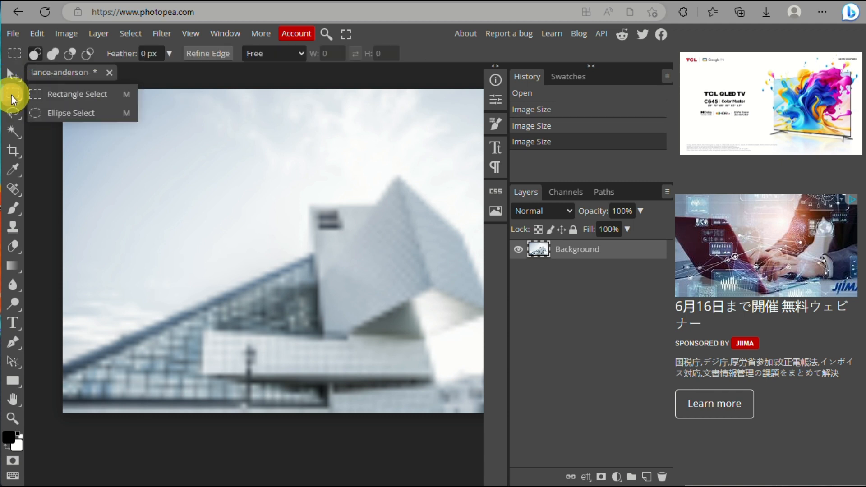
click(54, 94)
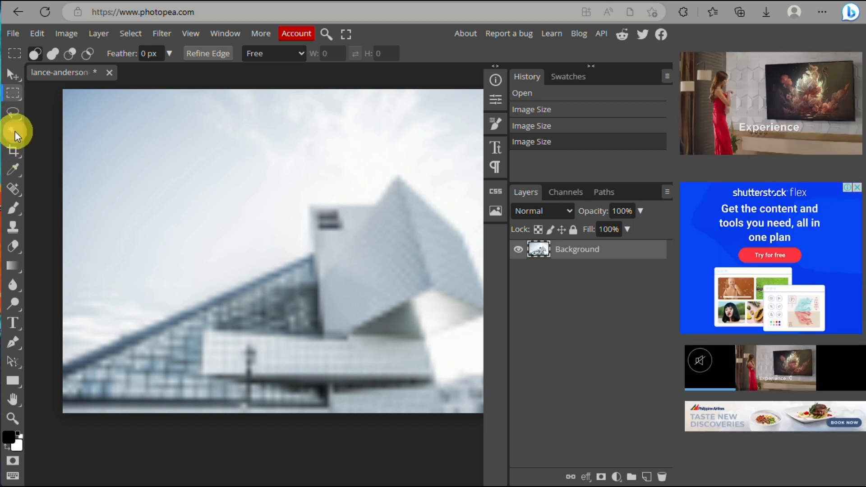
click(15, 132)
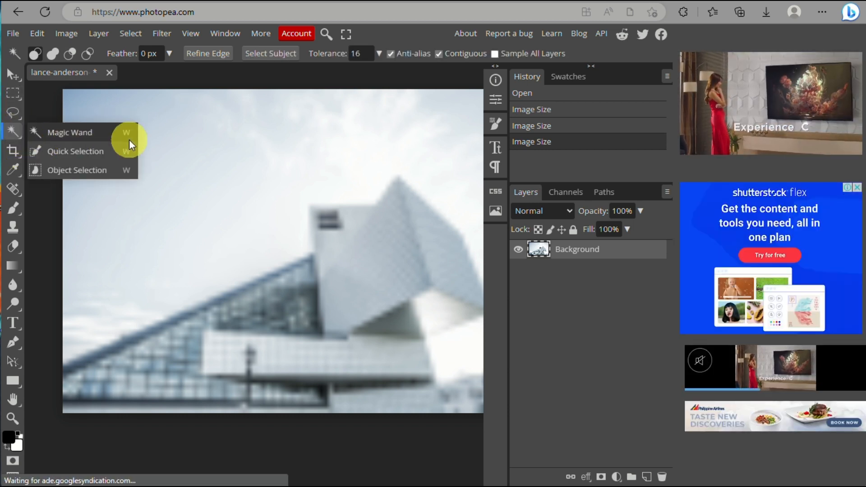
click(11, 109)
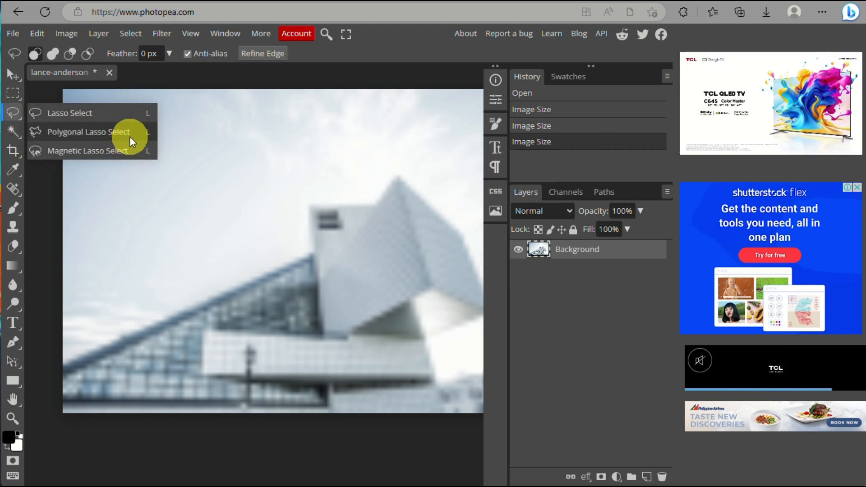
click(17, 152)
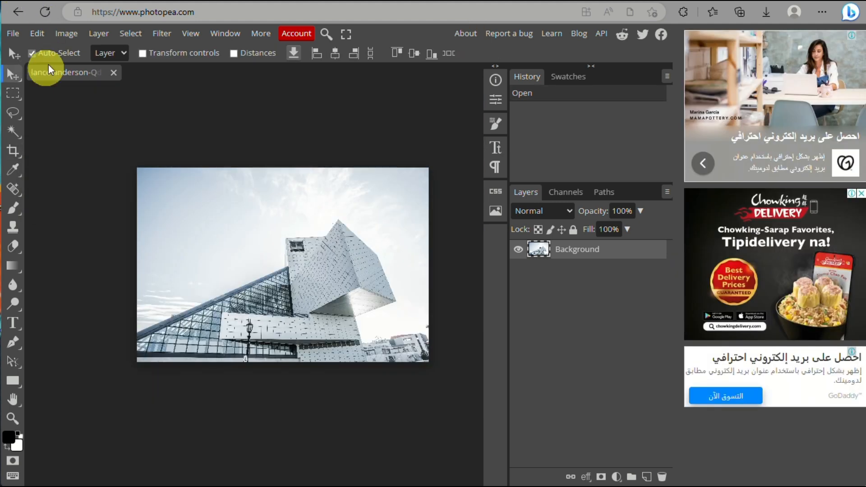
Step: Draw a freehand Lasso selection around an irregular patch of open sky beside the building
click(14, 115)
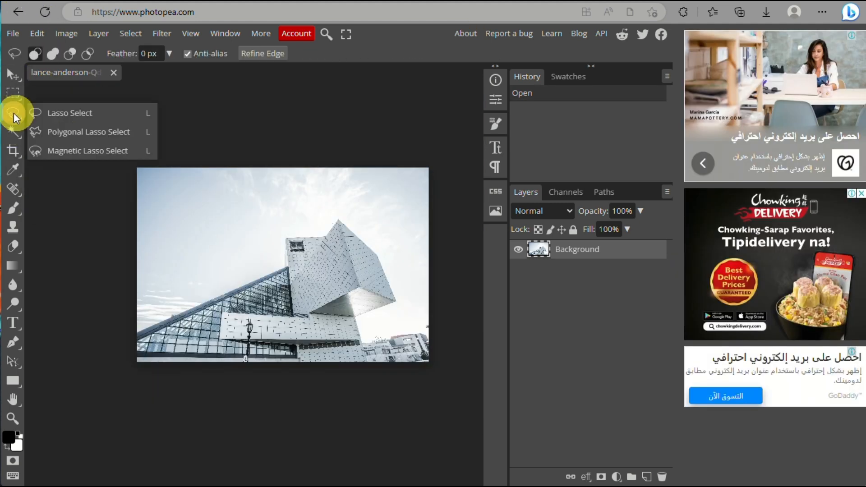
click(55, 118)
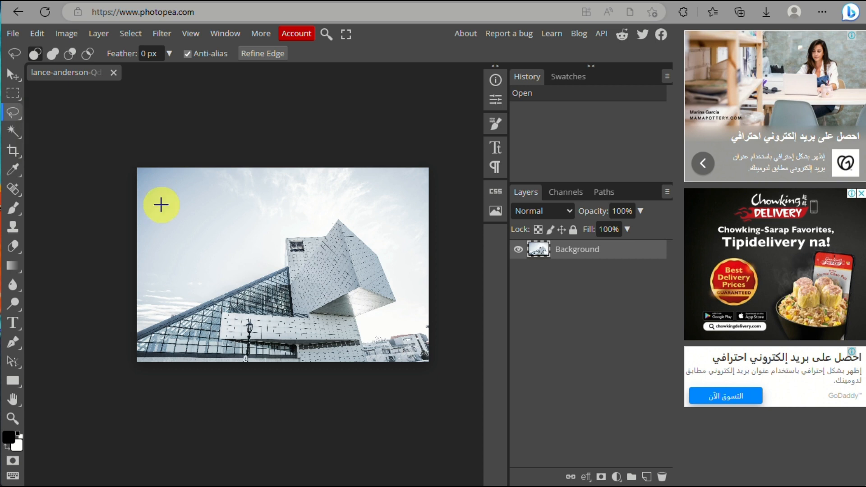
mouse_move(153, 235)
mouse_down()
mouse_move(177, 299)
mouse_move(212, 262)
mouse_up()
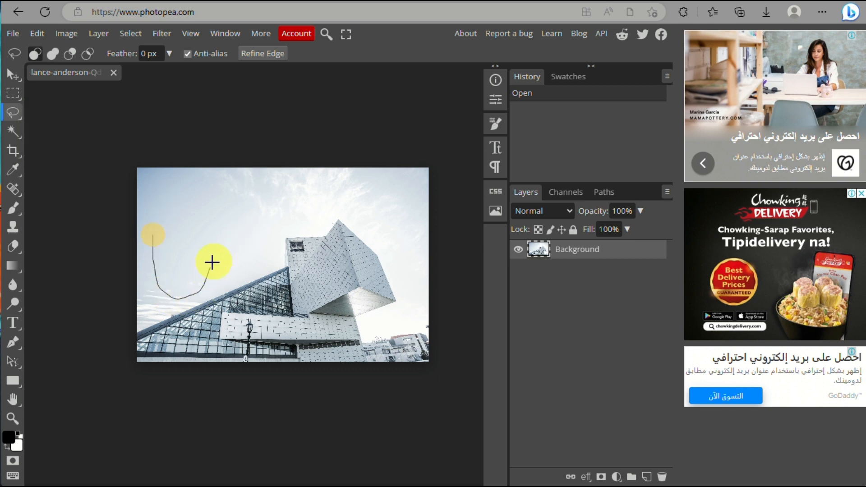
mouse_move(242, 187)
mouse_down()
mouse_move(159, 216)
mouse_move(152, 233)
mouse_up()
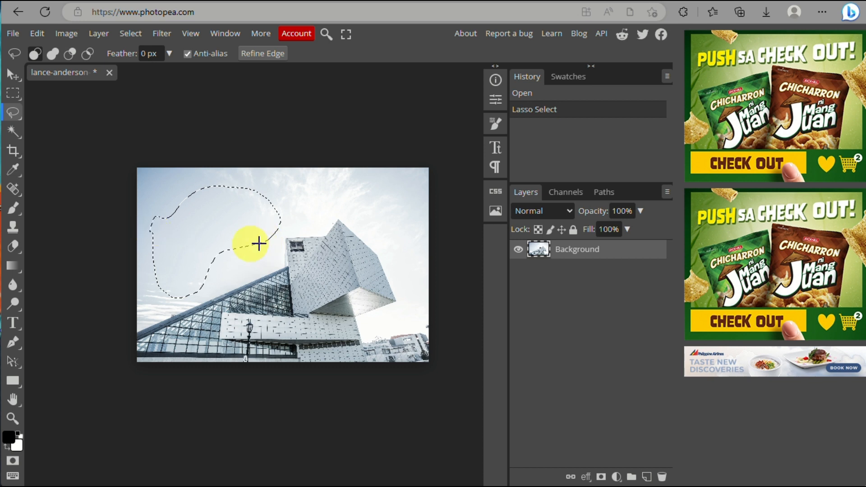
Step: Undo the freehand selection and trace the sloping edge of the glass roof with the Magnetic Lasso
right_click(13, 112)
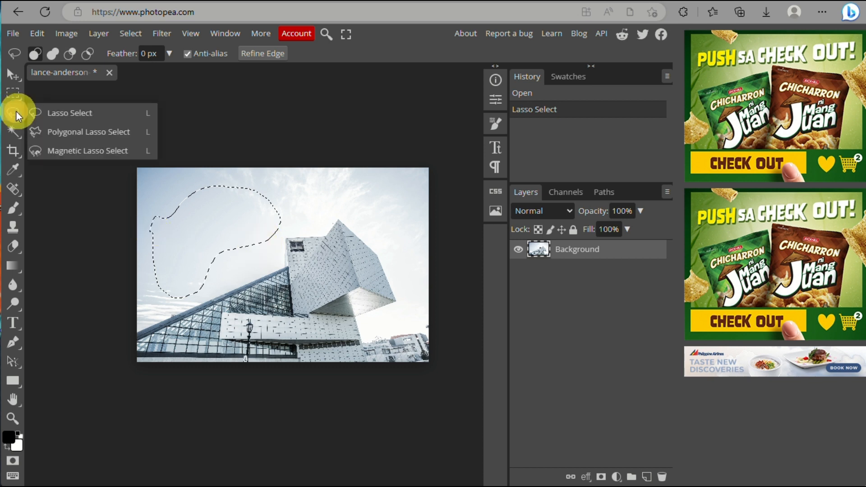
click(69, 150)
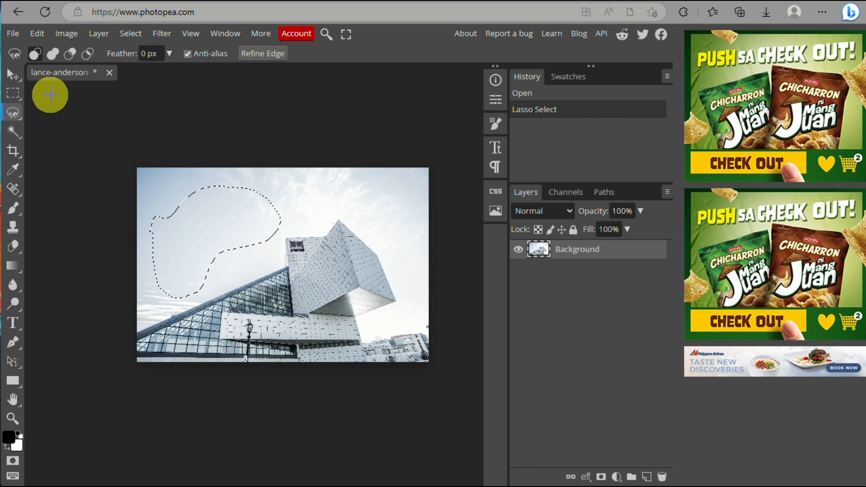
key(ctrl+z)
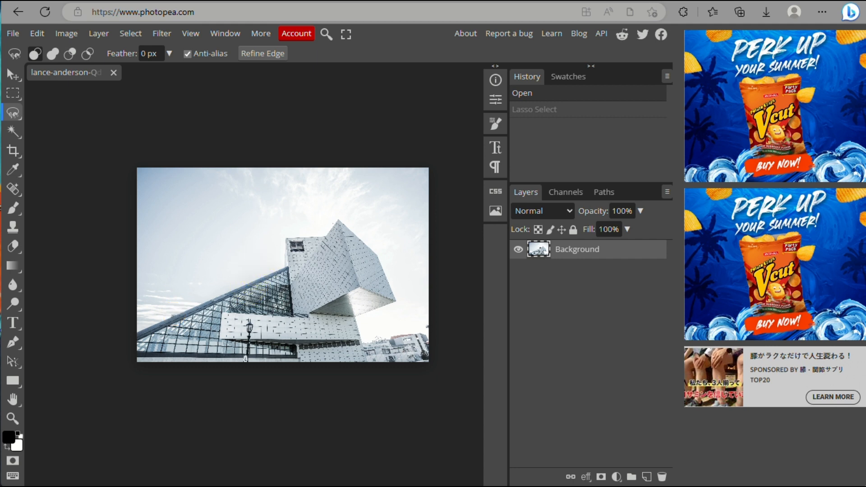
click(164, 317)
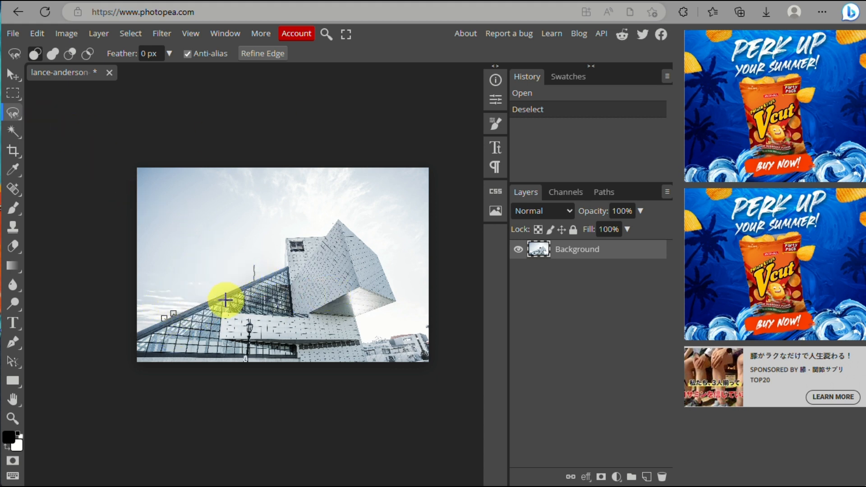
click(14, 73)
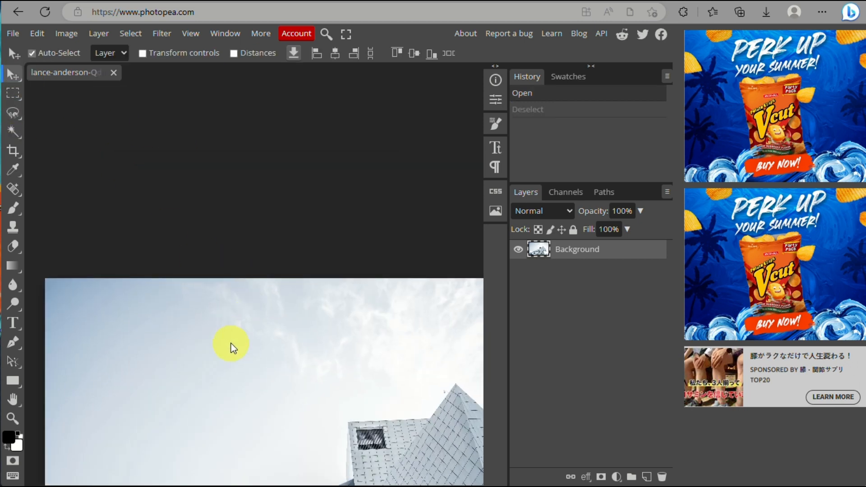
scroll(231, 343, down, 4)
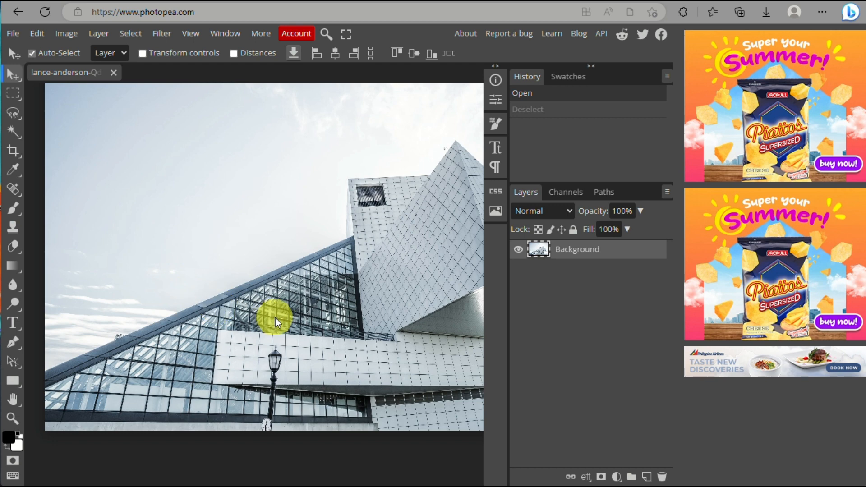
click(15, 120)
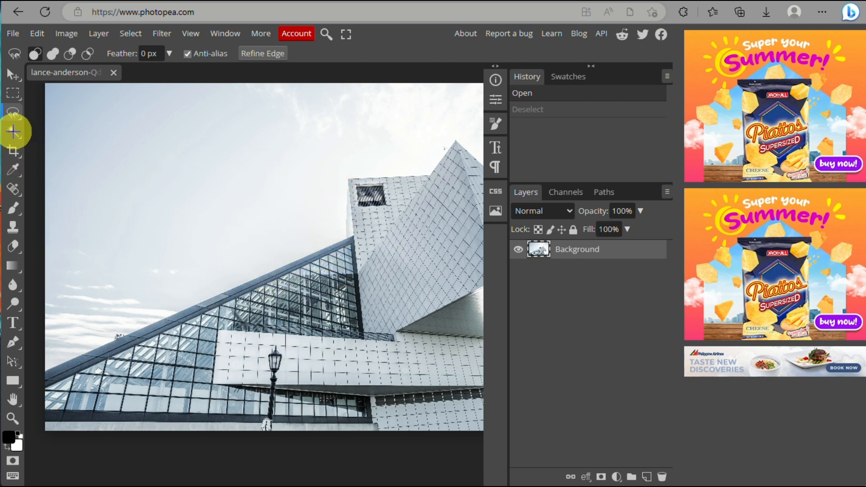
click(12, 69)
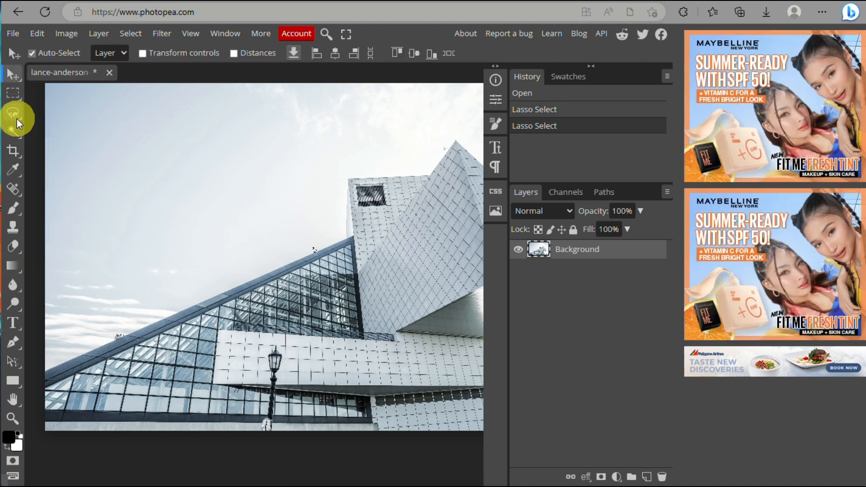
Step: Examine the variants of the Magic Wand, Lasso and Rectangle Select tools again
click(13, 130)
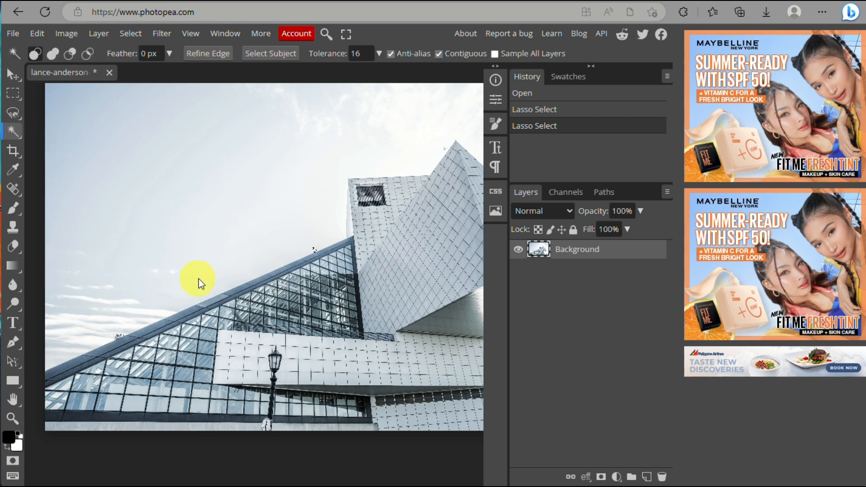
right_click(17, 132)
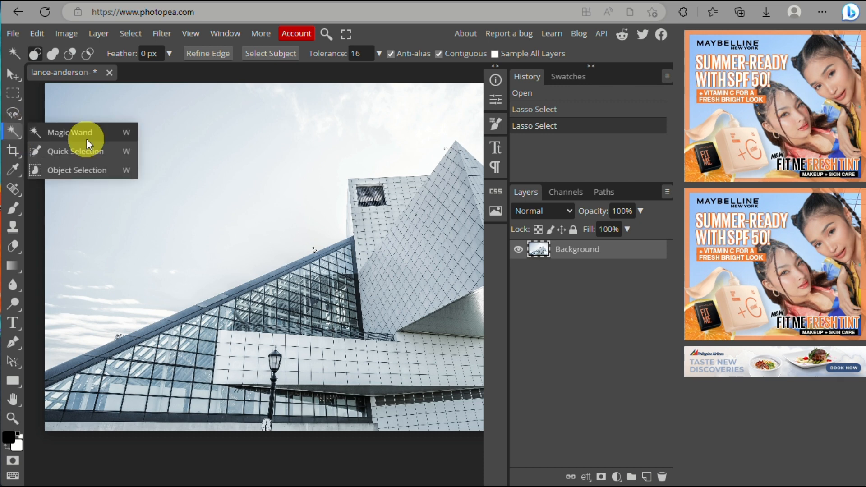
right_click(14, 118)
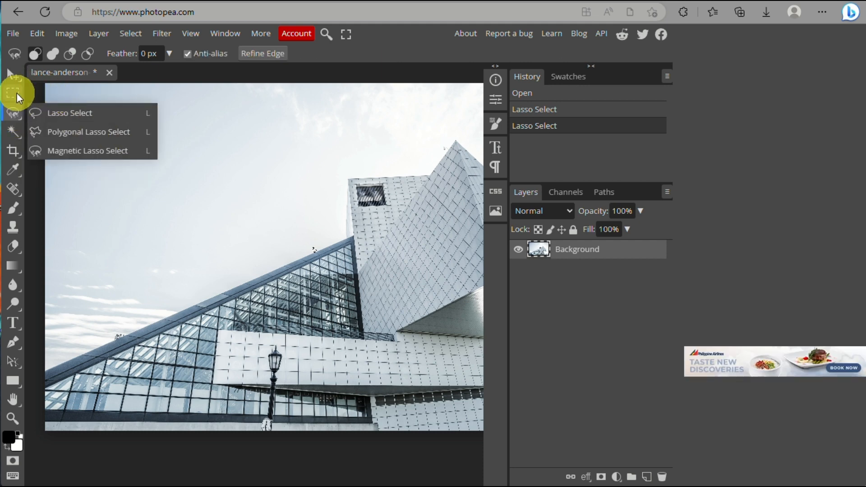
right_click(18, 93)
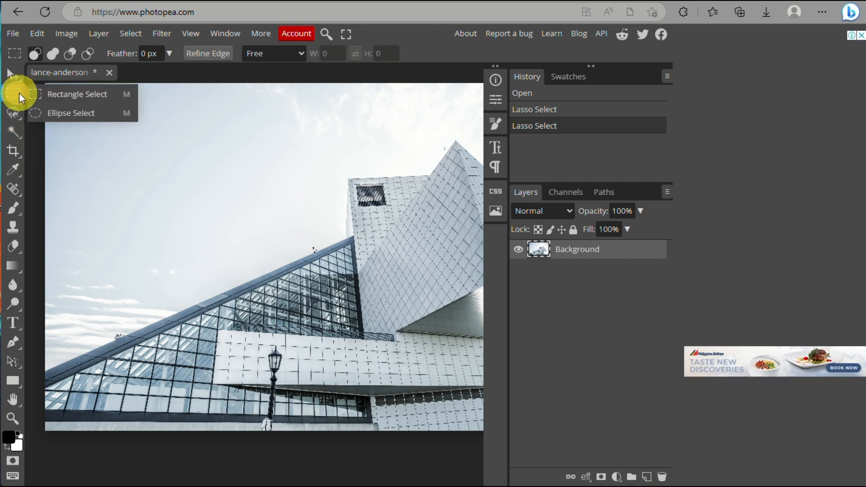
Step: Look over the Crop tool variants, try cropping the photo to the glass roof and the sky above it, and undo the crop
right_click(20, 150)
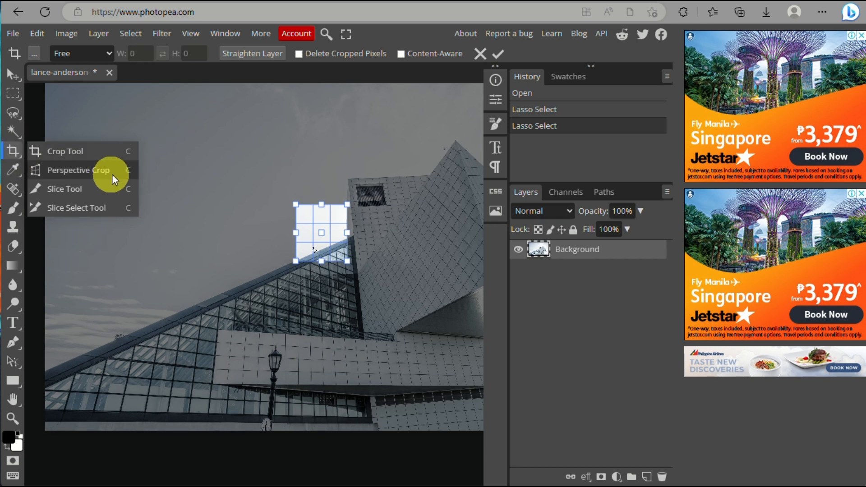
click(317, 208)
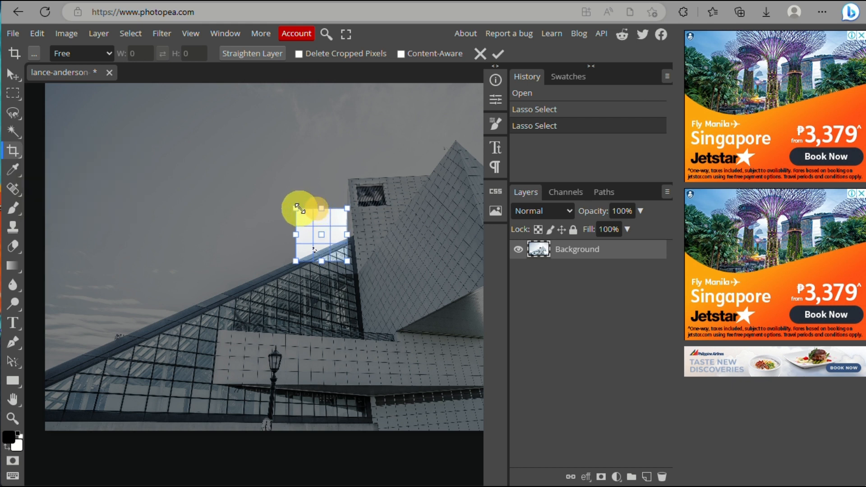
drag(296, 207, 290, 280)
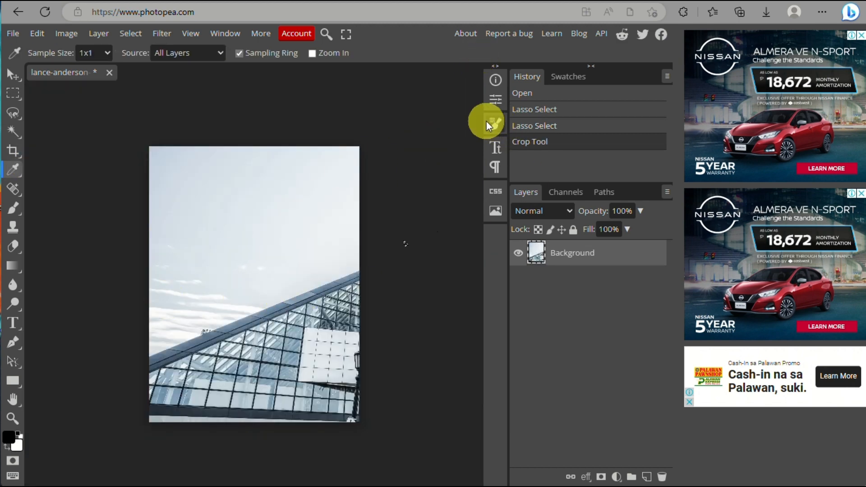
key(ctrl+z)
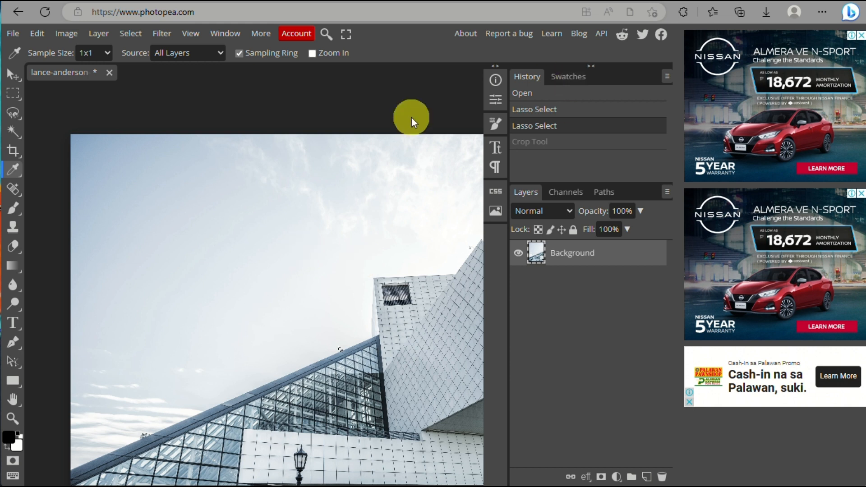
Step: Retouch several spots near the upper end of the glass roof's sloping edge with the Spot Healing Brush
click(15, 185)
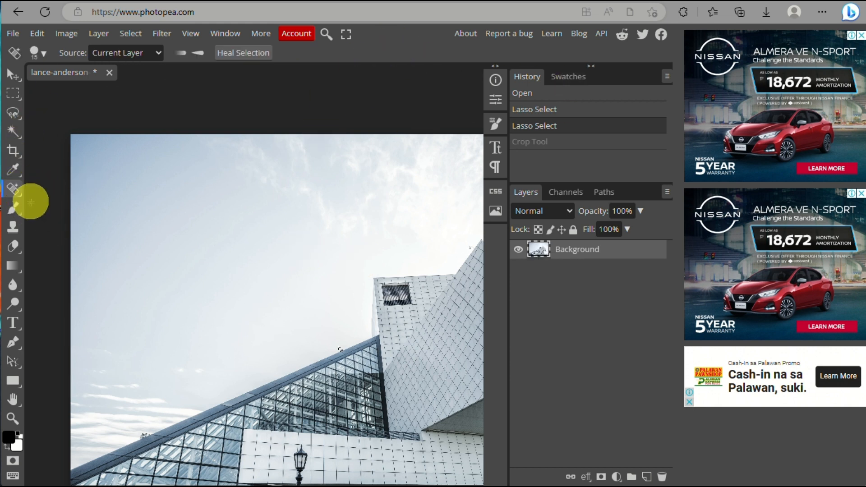
right_click(16, 185)
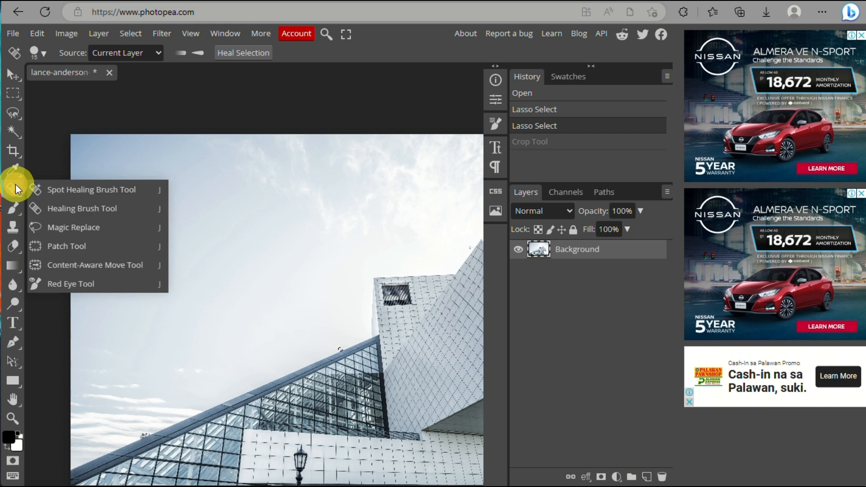
click(83, 191)
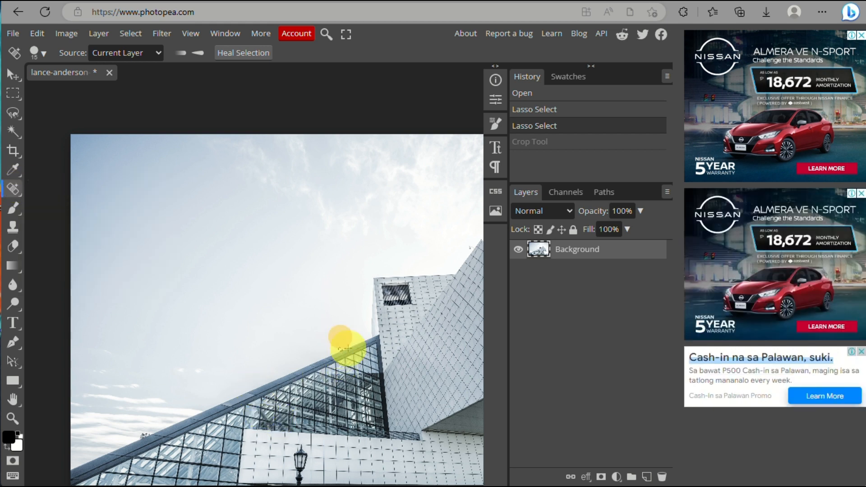
click(339, 349)
drag(344, 350, 372, 352)
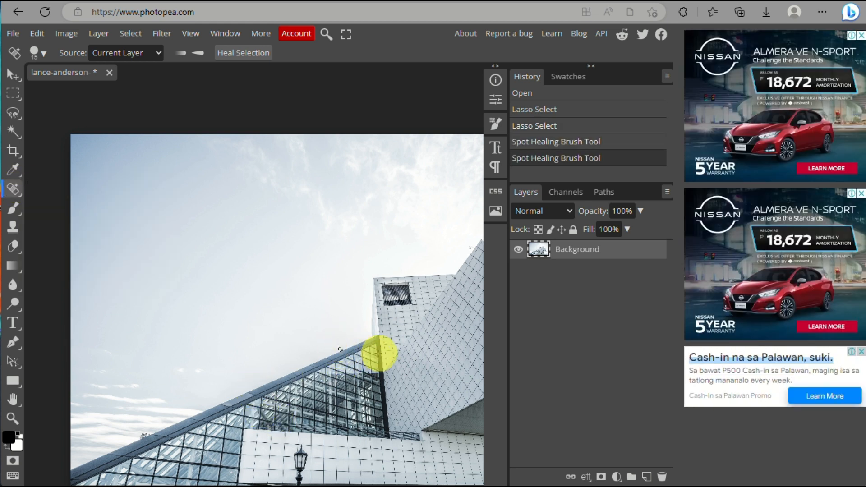
click(339, 353)
click(363, 353)
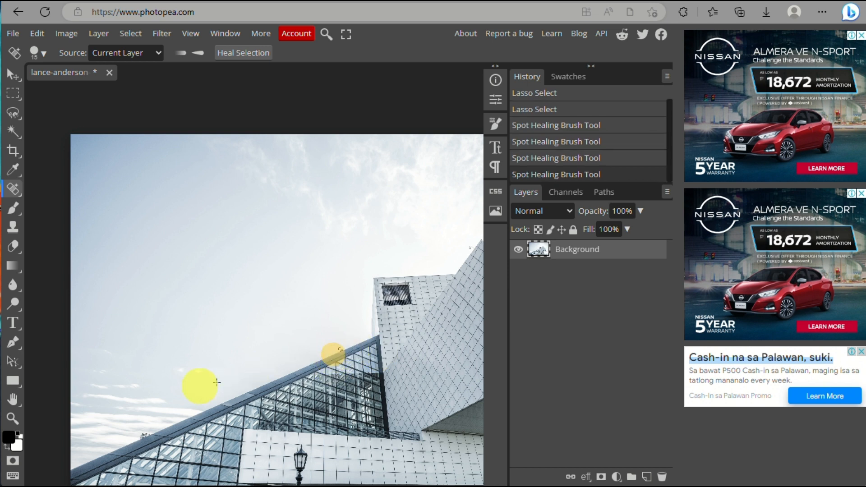
Step: Retouch spots in the low clouds and the open sky beside the building with the Spot Healing Brush
click(149, 386)
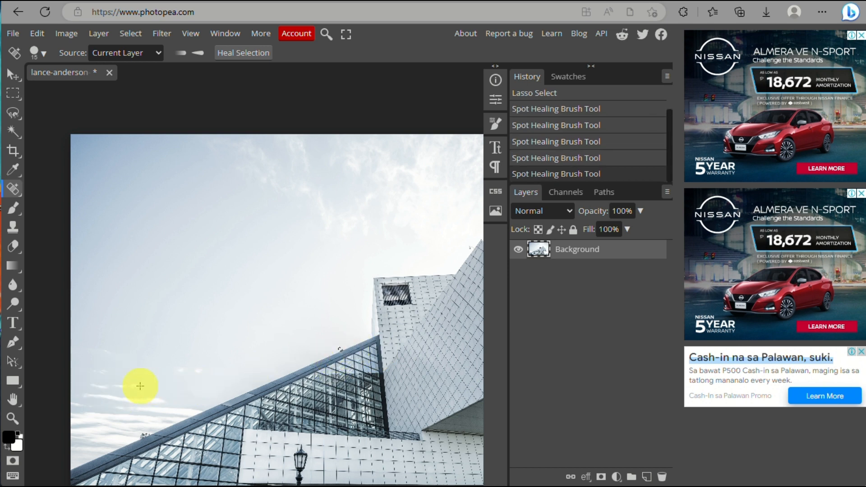
click(140, 386)
drag(108, 385, 99, 385)
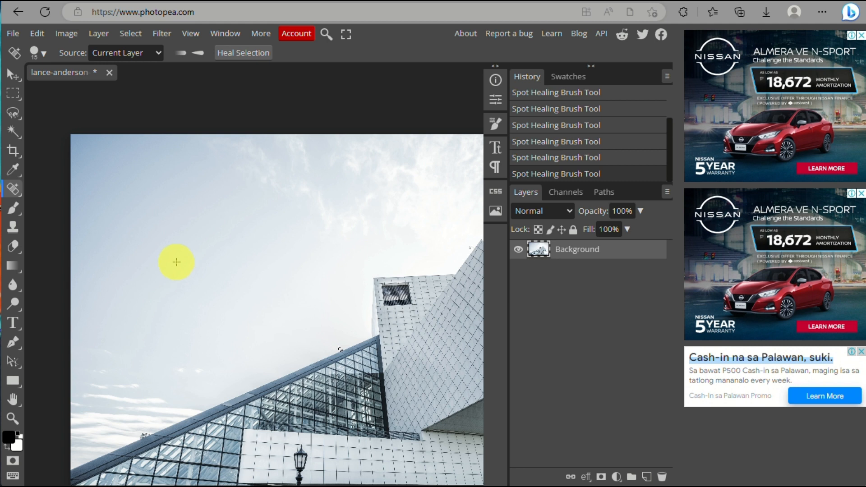
right_click(13, 192)
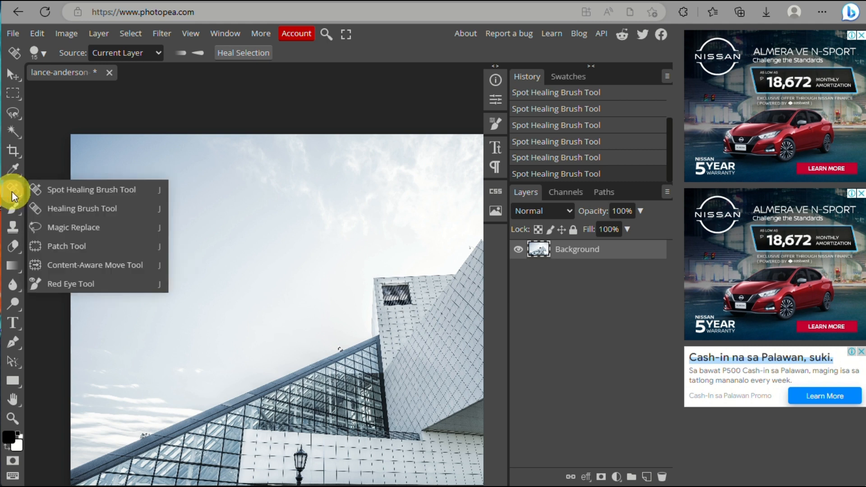
click(82, 193)
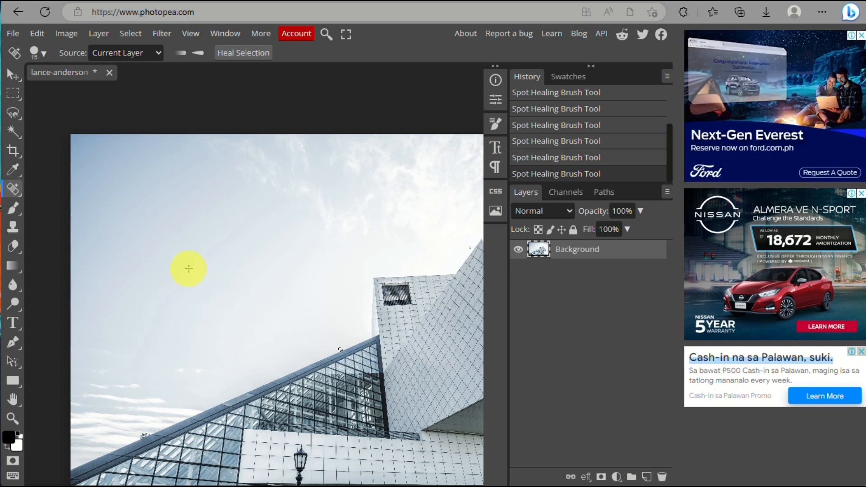
click(121, 255)
click(116, 318)
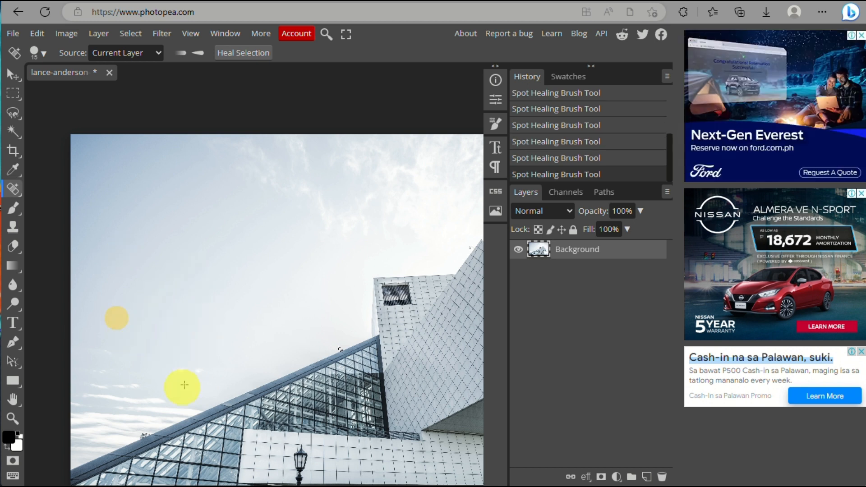
click(105, 379)
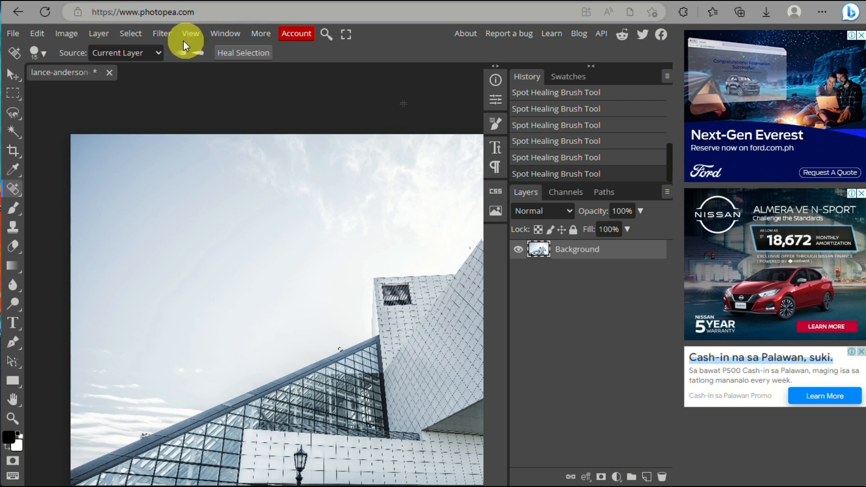
Step: Heal the current selection and one more sky spot near the photo's edge, keeping the healing source at Current Layer
click(246, 52)
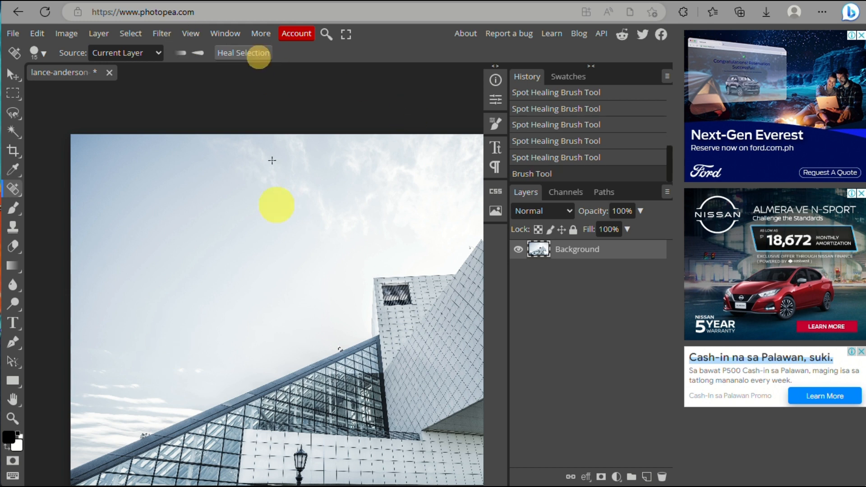
click(85, 315)
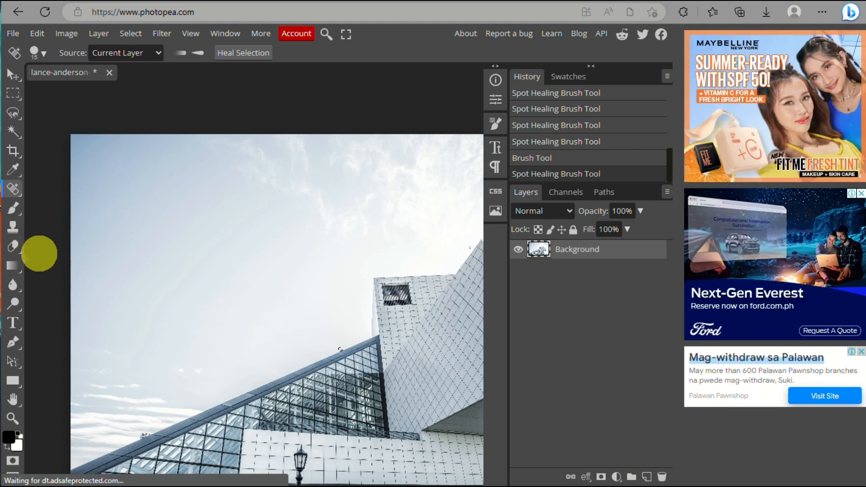
click(136, 52)
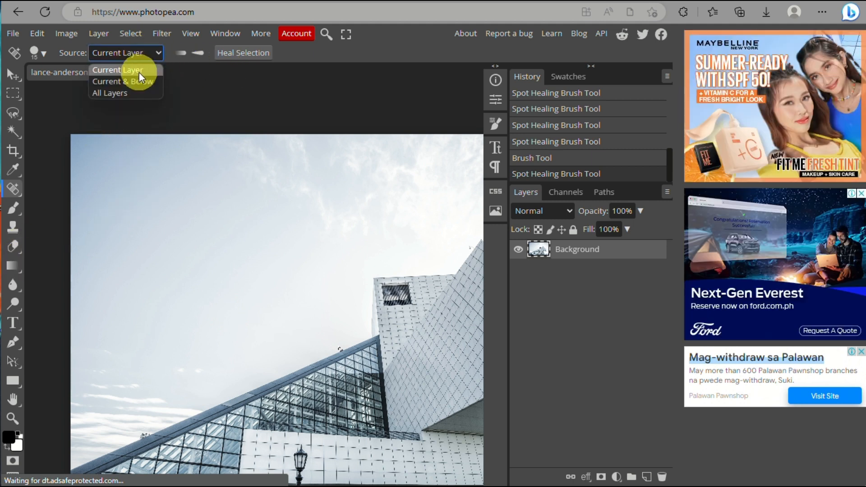
click(139, 71)
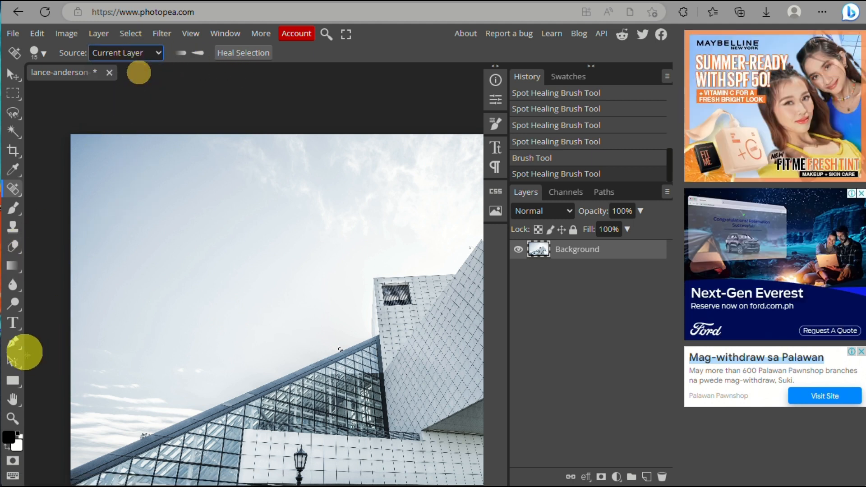
Step: Look over the healing and brush tool variants, and dab once with the Brush tool just above the tower's upper corner
click(18, 194)
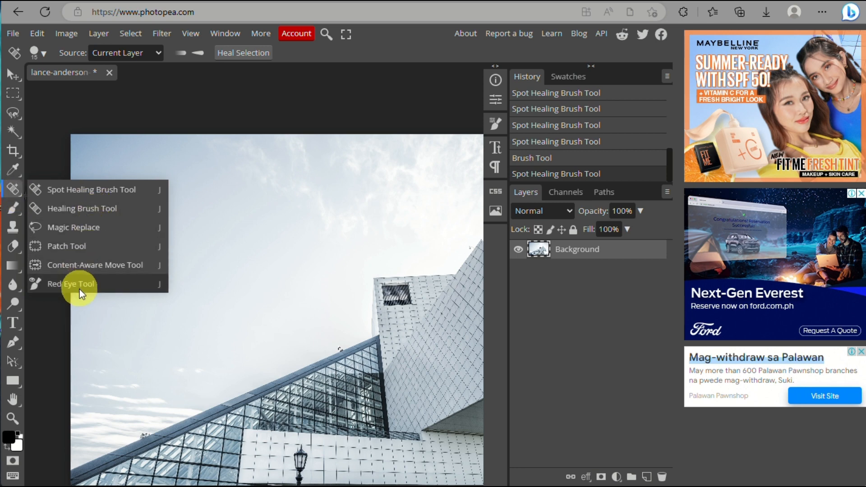
click(13, 209)
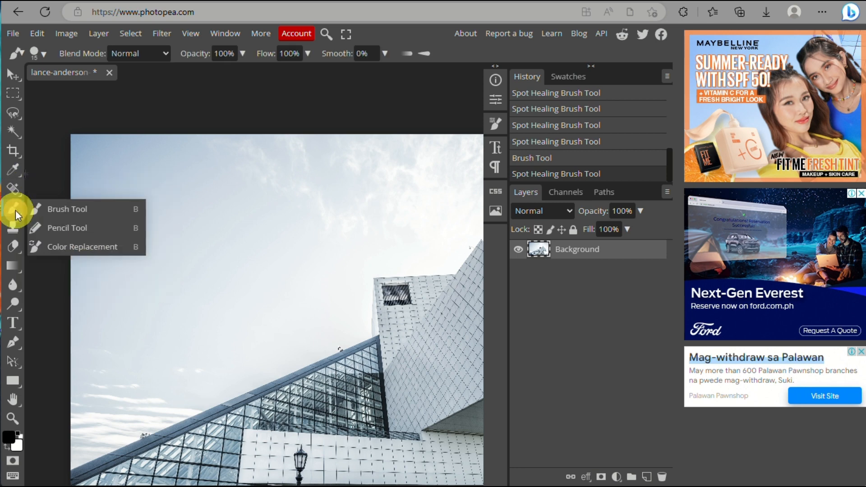
click(75, 207)
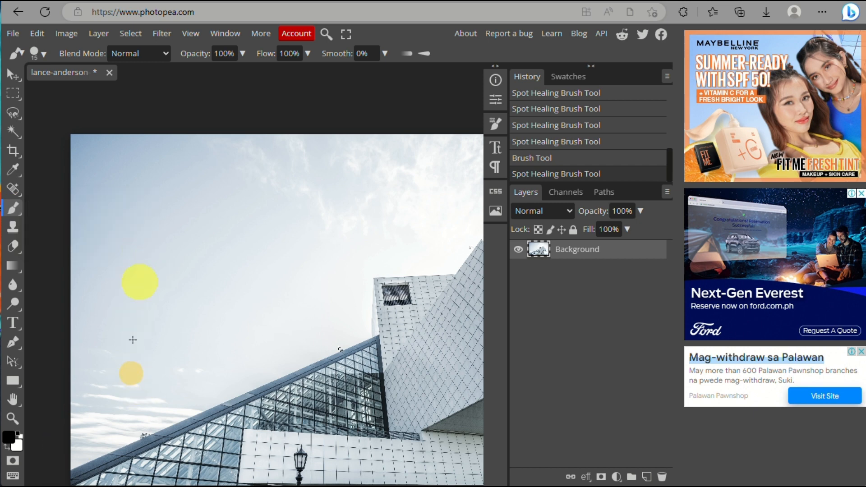
click(375, 268)
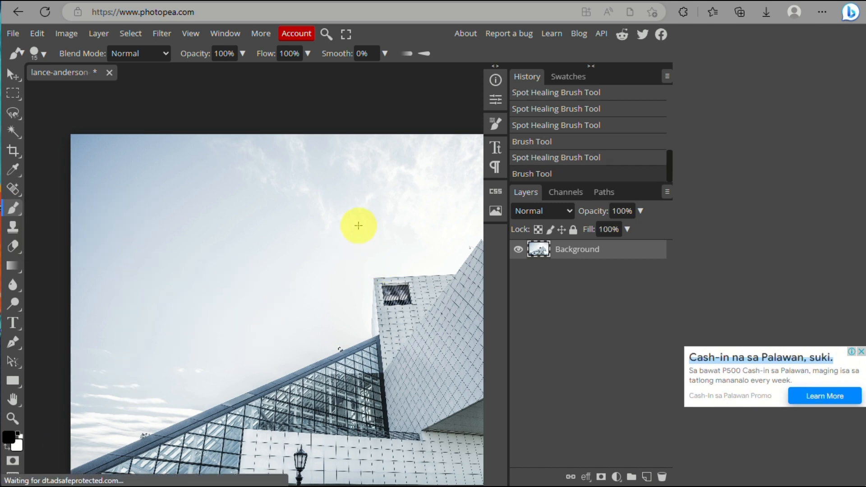
Step: Duplicate the Background layer and brush a diagonal stroke across the sky on the copy
right_click(585, 249)
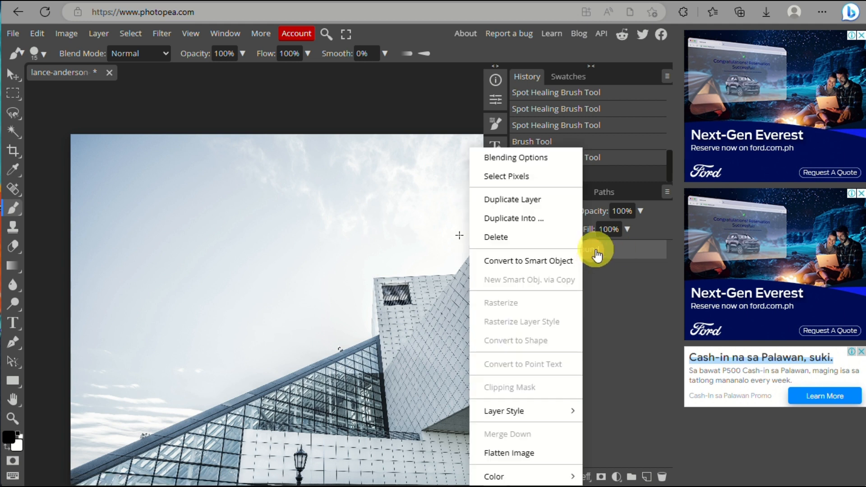
click(540, 201)
mouse_move(182, 215)
mouse_down()
mouse_move(213, 323)
mouse_move(280, 259)
mouse_up()
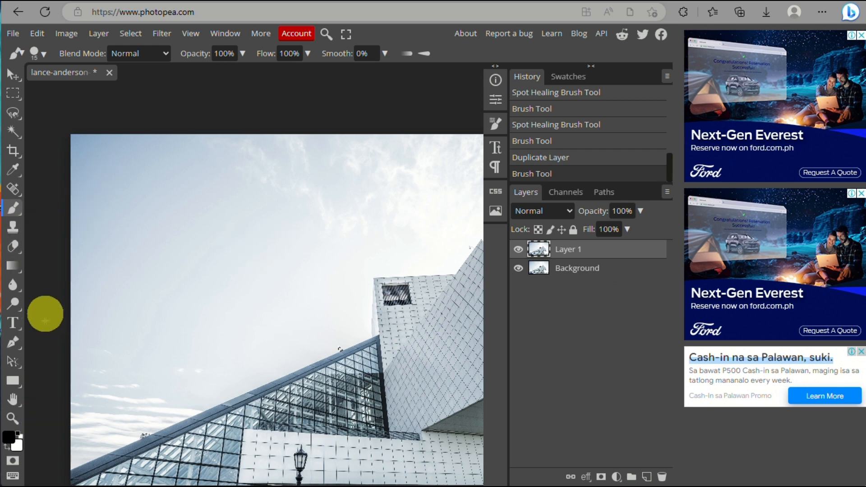
Step: With the Clone Stamp tool selected, view the foreground Color Picker without changing it, and toggle Quick Mask mode on and off
click(17, 225)
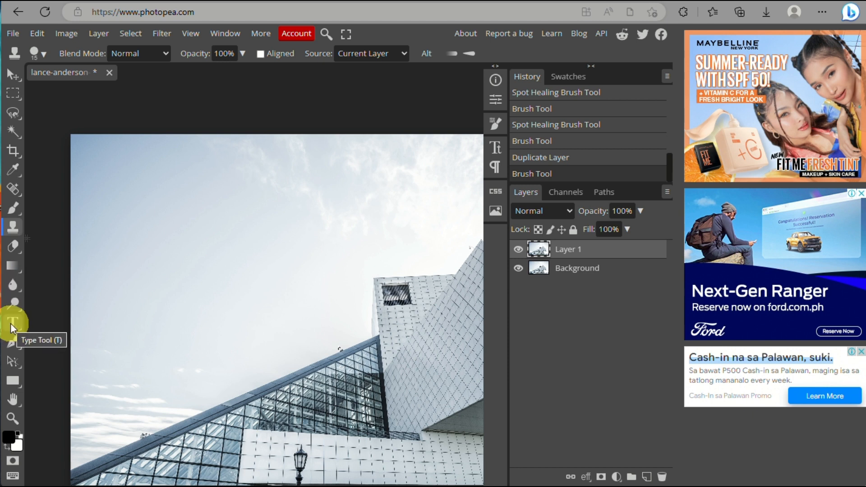
click(13, 436)
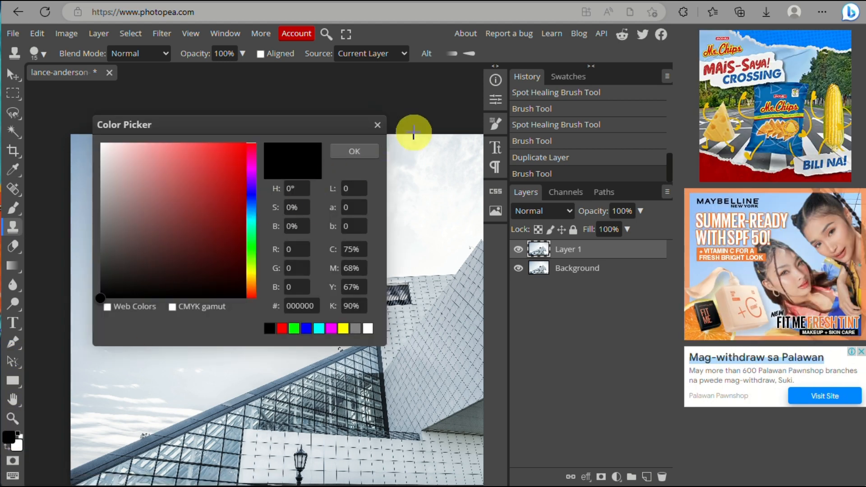
click(378, 125)
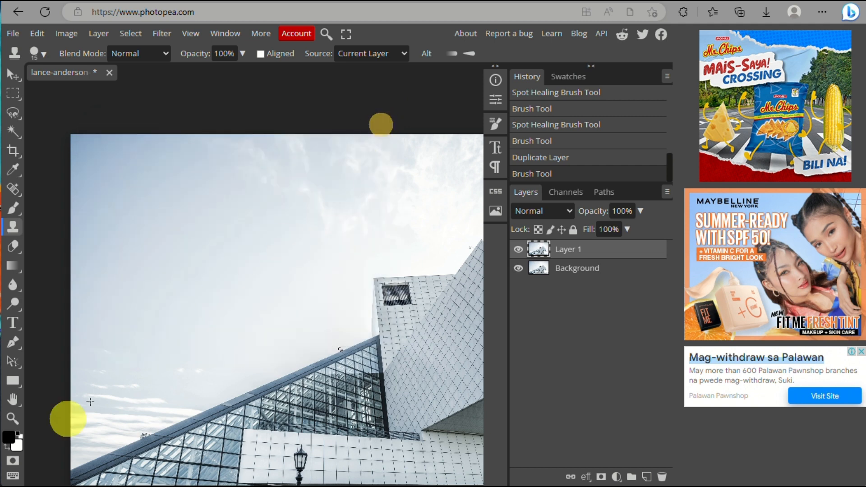
click(17, 460)
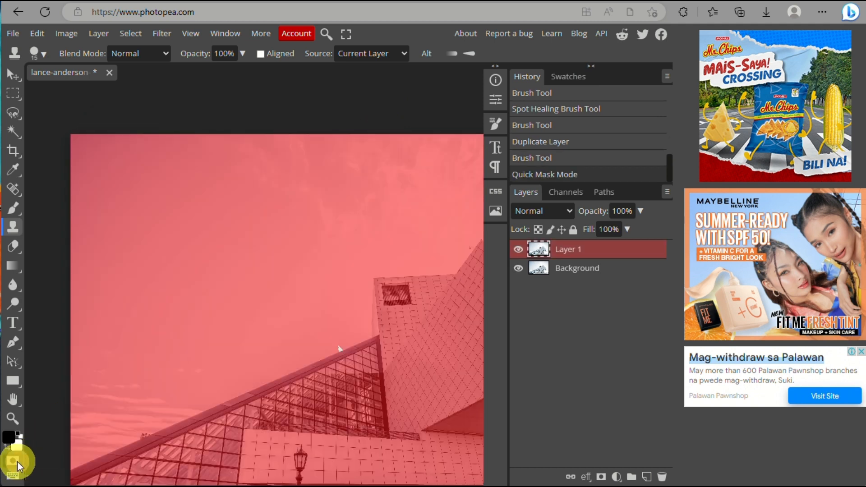
click(18, 461)
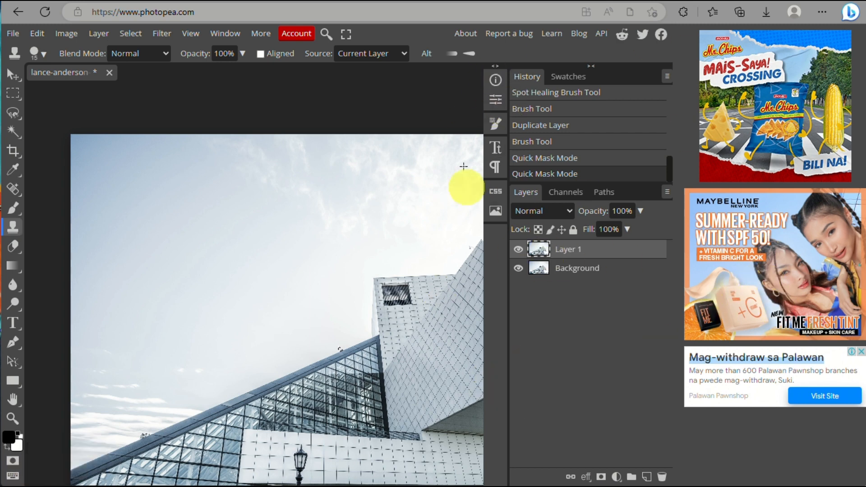
Step: Look over the Info panel and the layer Properties panel with the Background layer selected
click(496, 82)
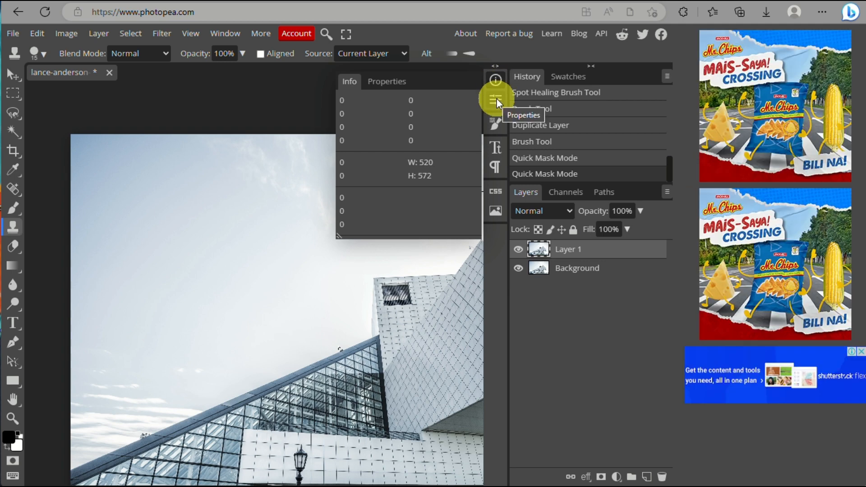
click(497, 98)
click(566, 269)
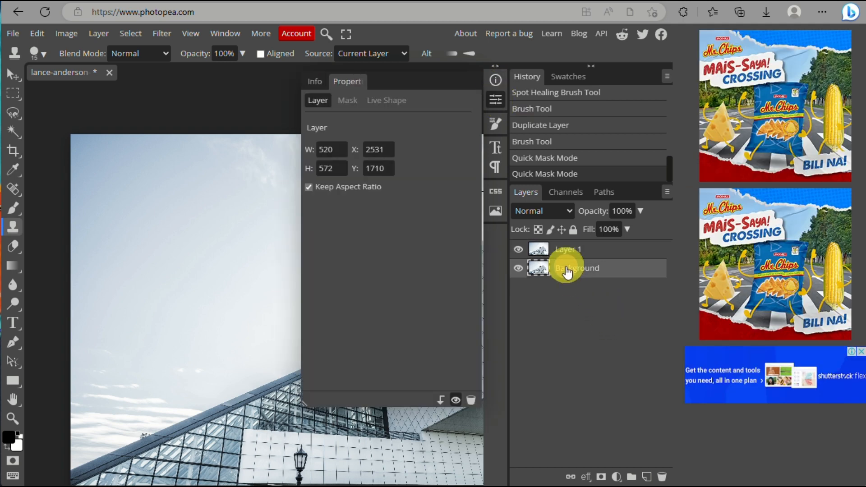
click(497, 100)
click(494, 82)
click(499, 102)
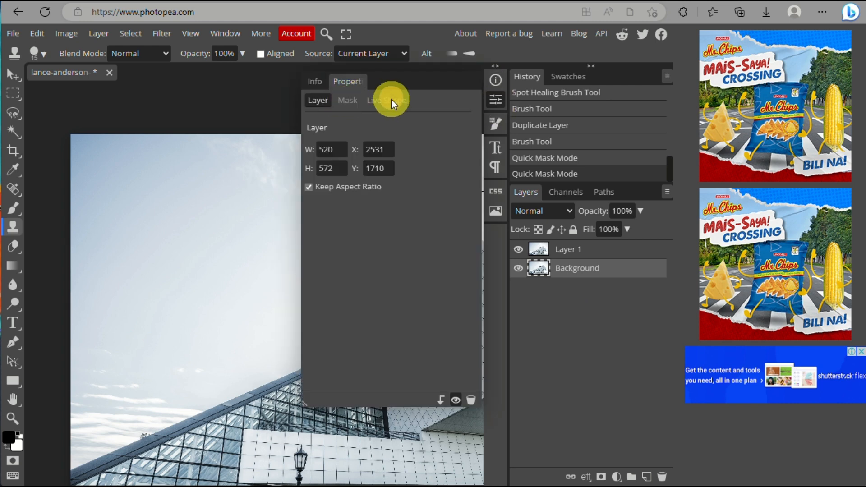
Step: Review the text formatting options in the Character and Paragraph panels
click(496, 145)
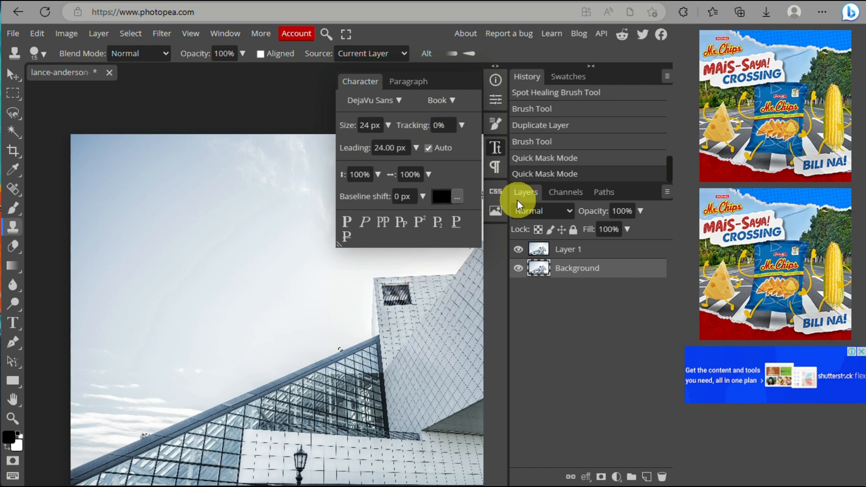
click(497, 167)
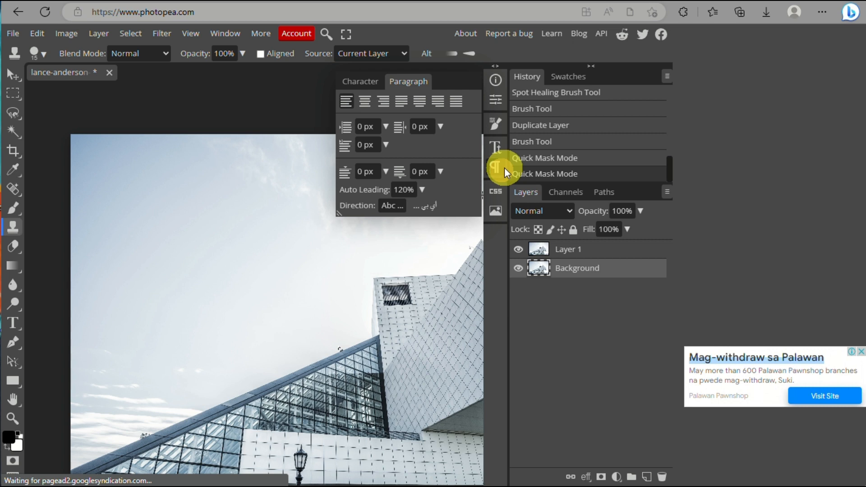
click(353, 85)
click(406, 82)
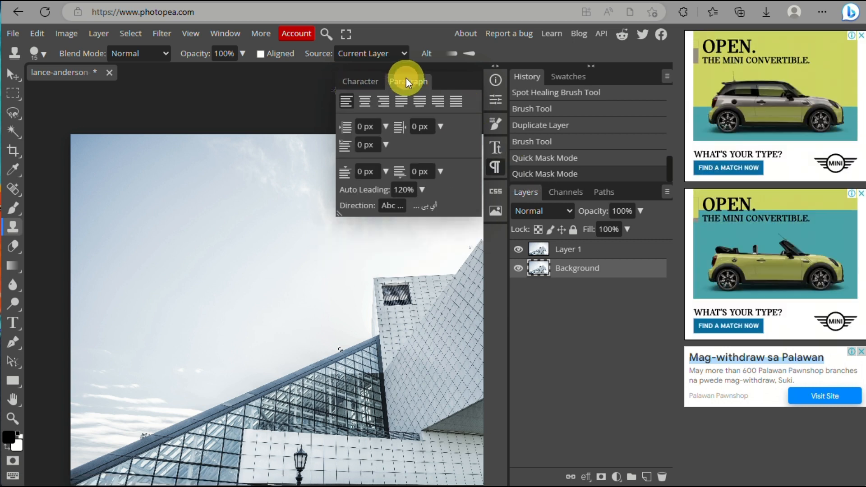
Step: View the CSS panel and browse through the stock images in the Gallery panel
click(495, 191)
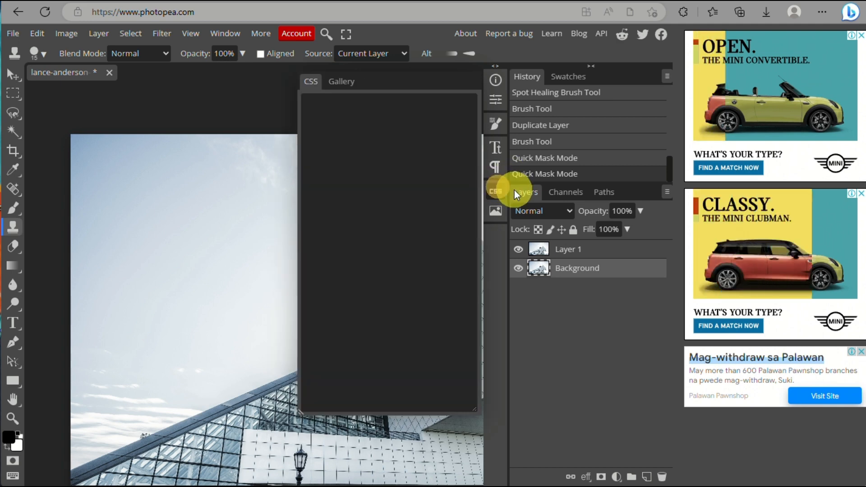
click(343, 80)
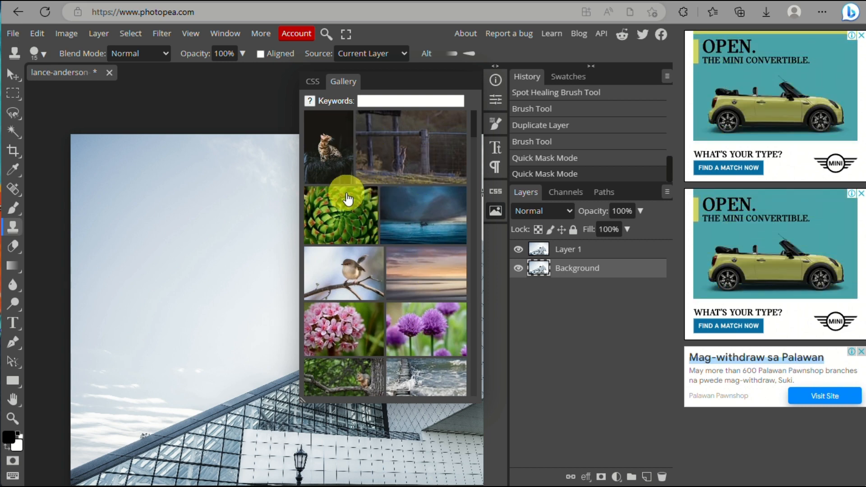
scroll(393, 253, down, 8)
scroll(394, 267, down, 10)
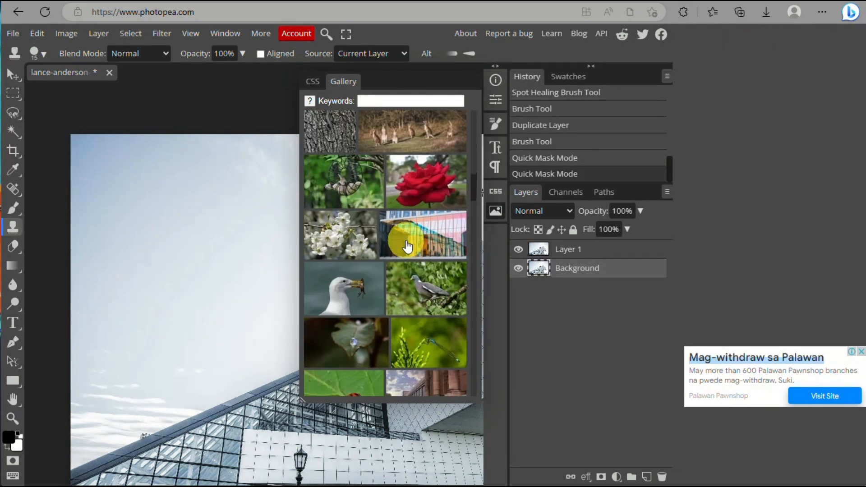
scroll(417, 221, down, 10)
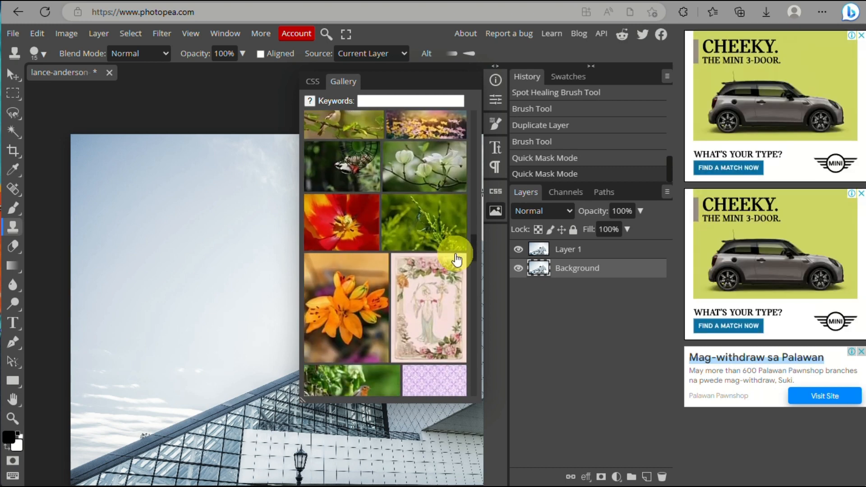
scroll(363, 250, down, 5)
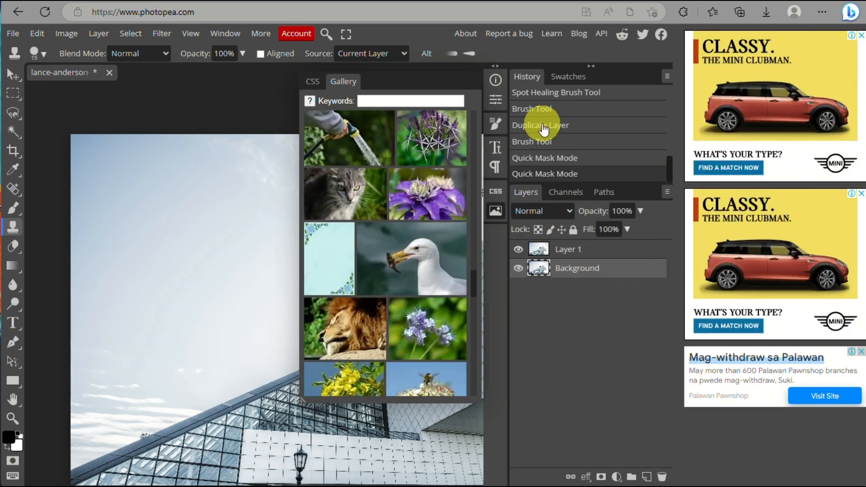
Step: Look through the recorded History steps and the colours in the Swatches panel, ending on the History panel
scroll(550, 119, up, 2)
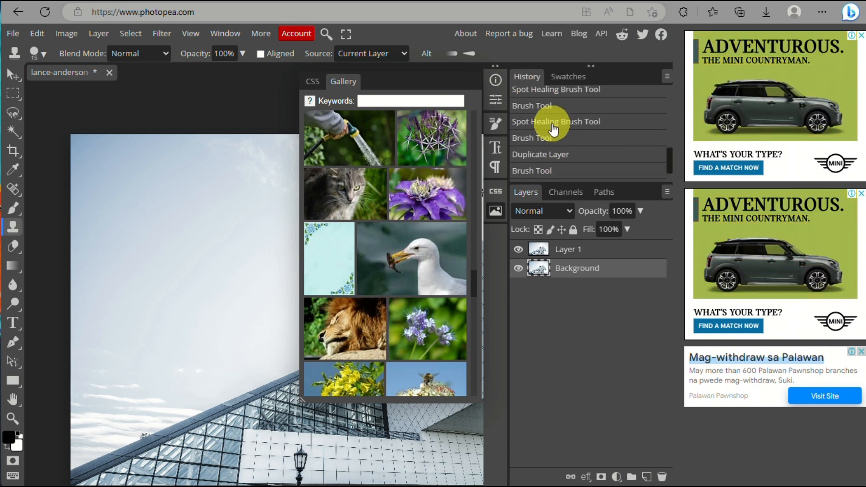
scroll(562, 136, down, 2)
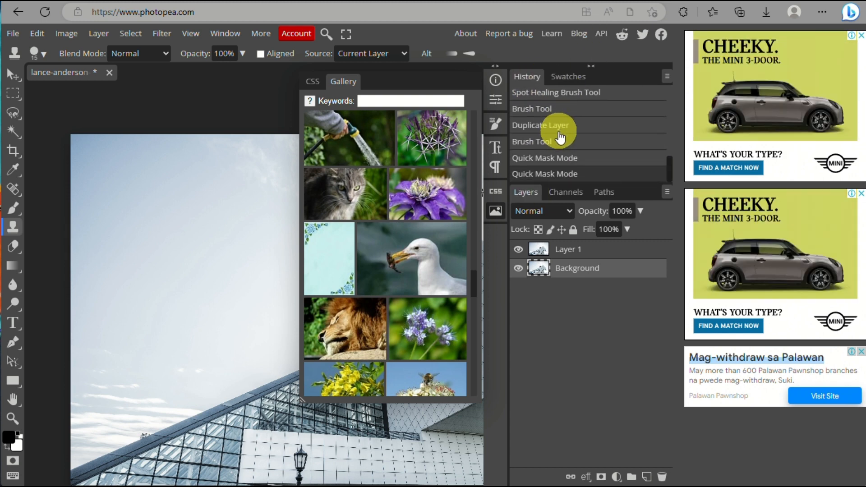
click(560, 79)
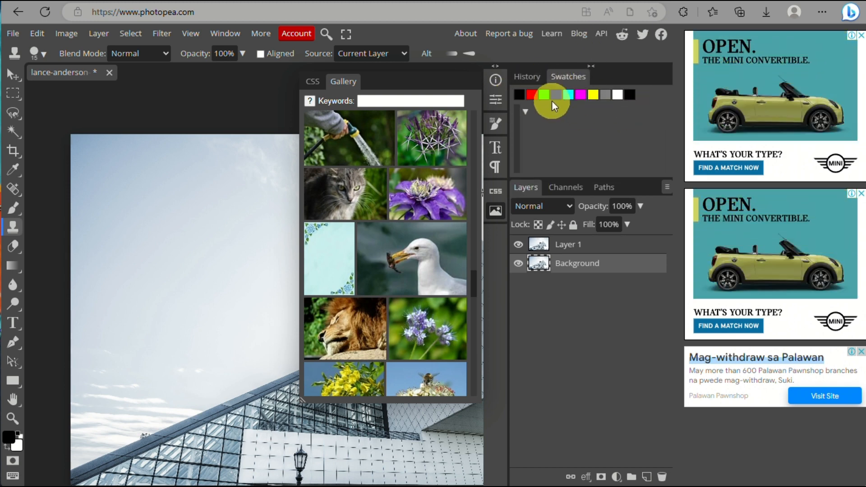
click(518, 78)
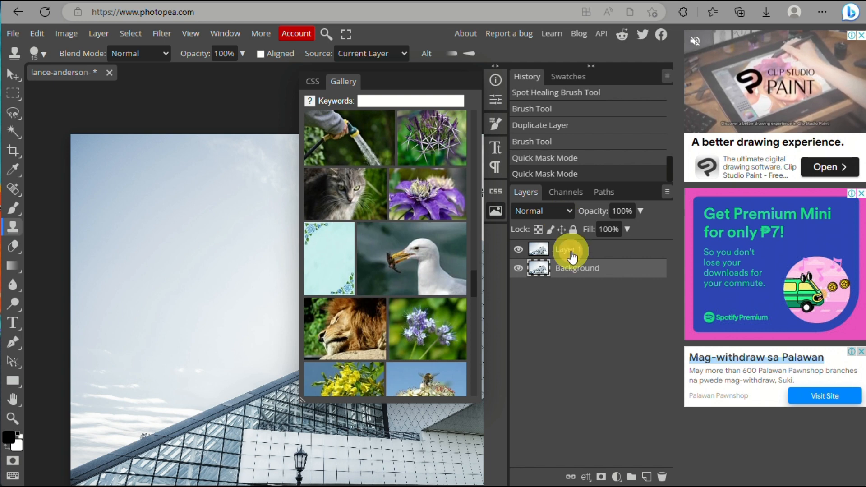
Step: Set the blend mode of Layer 1 to Multiply and close the Gallery panel
click(568, 249)
click(564, 210)
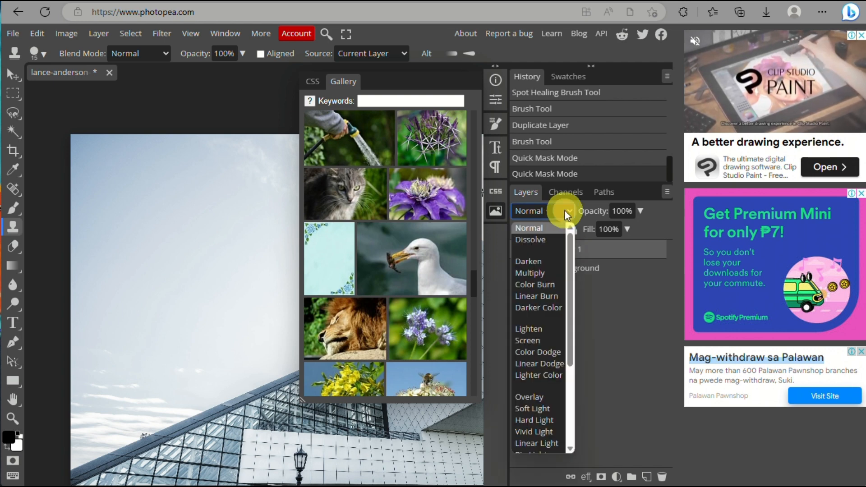
click(546, 274)
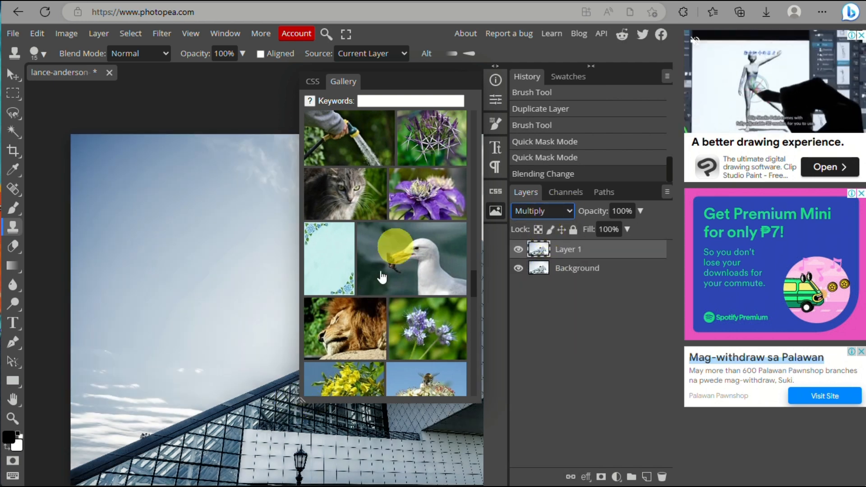
click(495, 210)
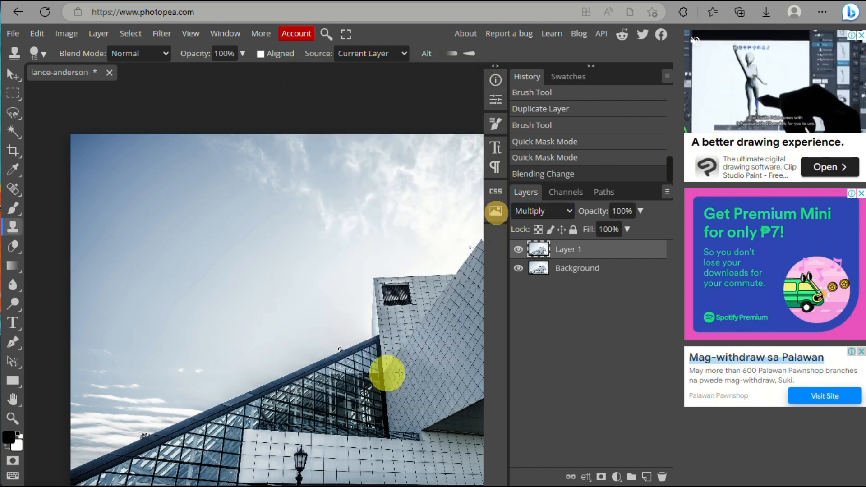
Step: Try the Color Burn, Screen and Linear Dodge blend modes on Layer 1, finishing with Multiply
scroll(369, 309, down, 5)
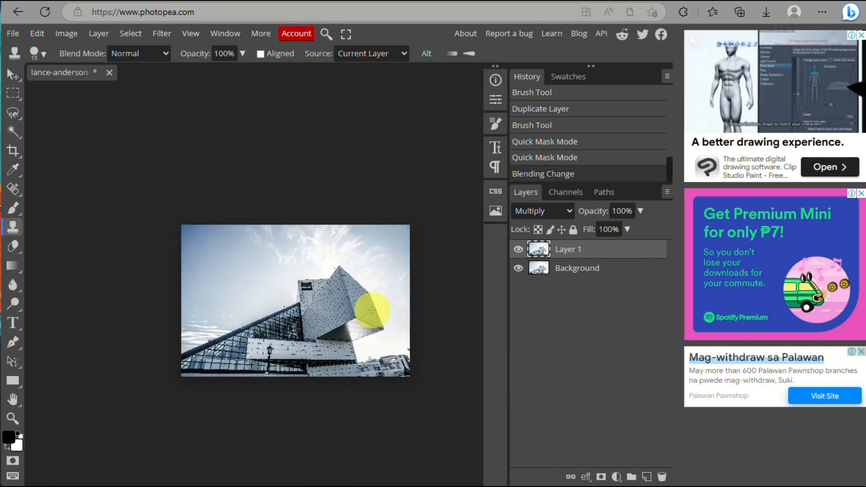
scroll(370, 309, up, 4)
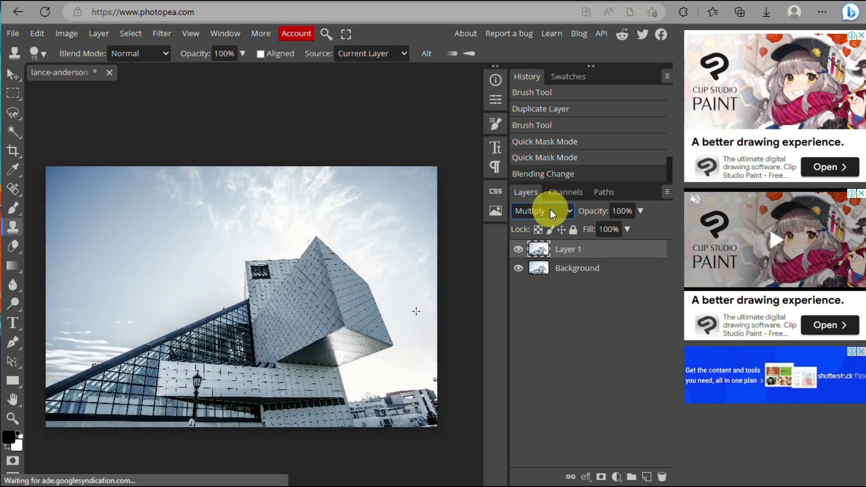
click(548, 210)
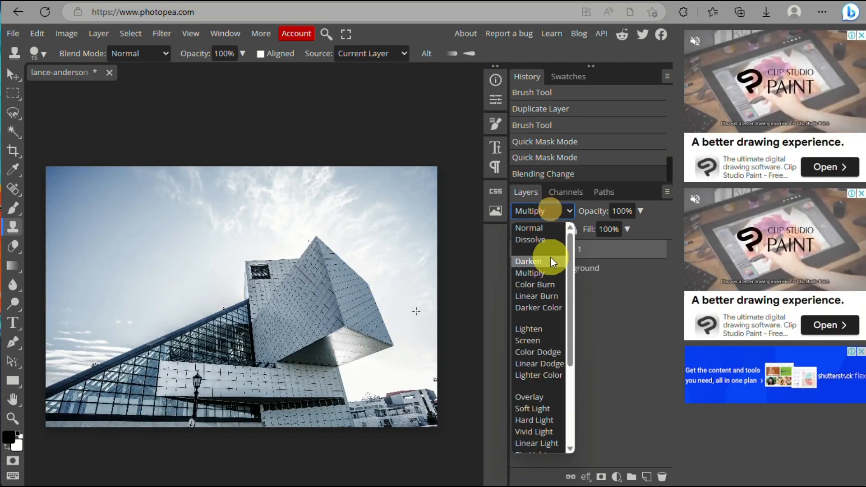
click(541, 284)
click(550, 211)
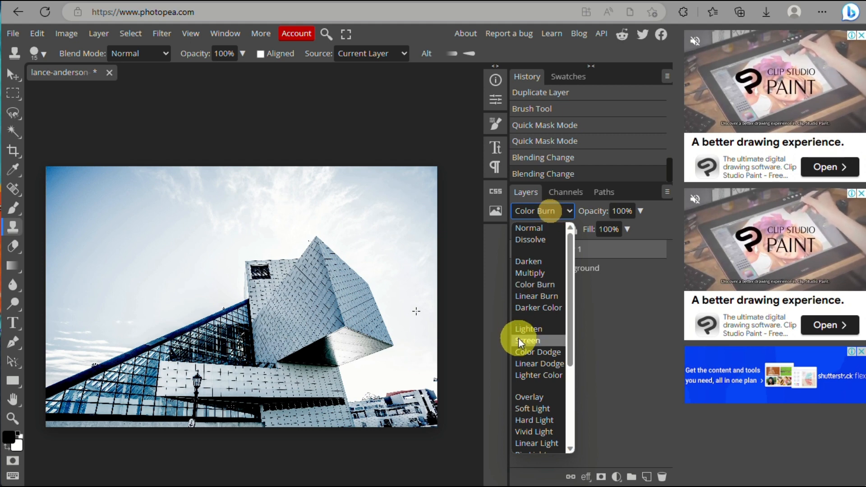
click(530, 344)
click(564, 212)
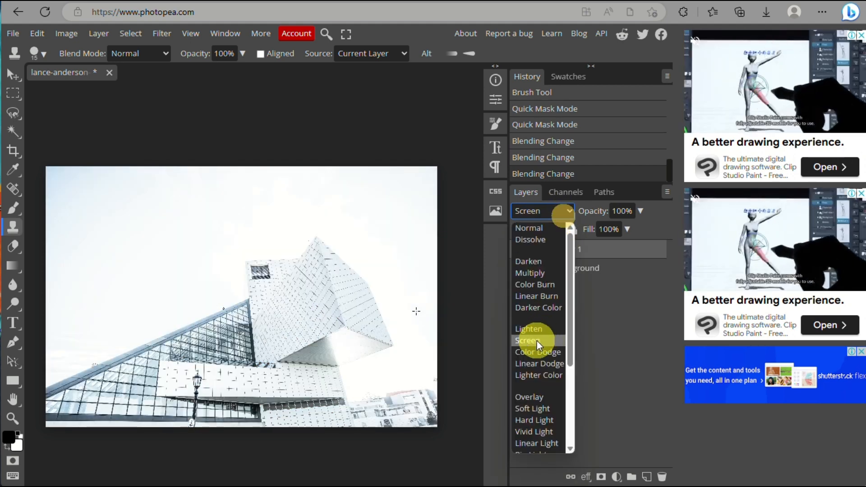
click(546, 360)
click(551, 211)
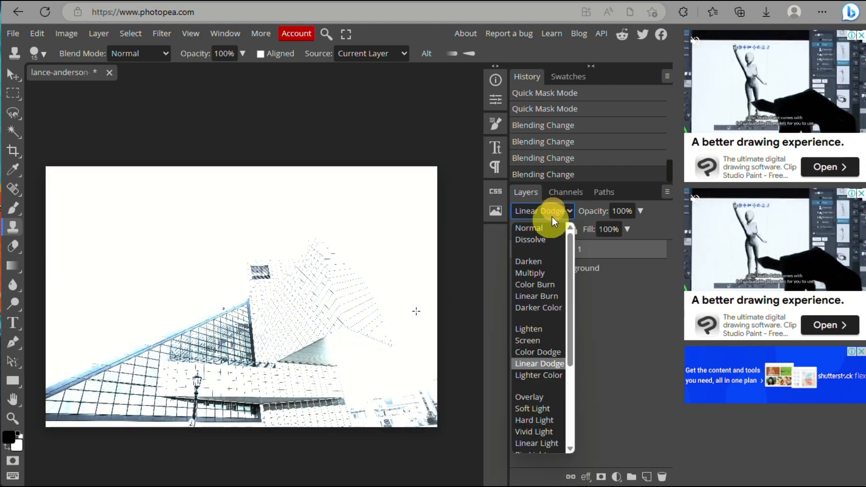
click(545, 272)
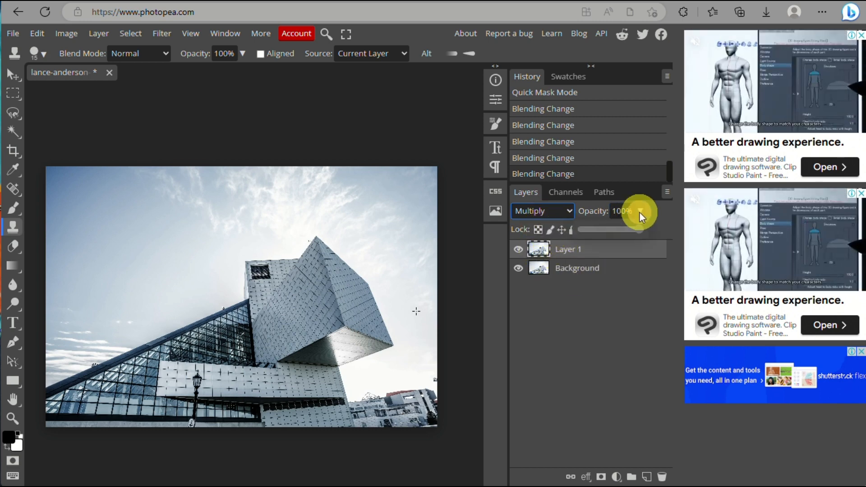
Step: Lower Layer 1's opacity to 62%, hide the Background layer, and restore Layer 1's opacity to 100%
drag(640, 212, 623, 226)
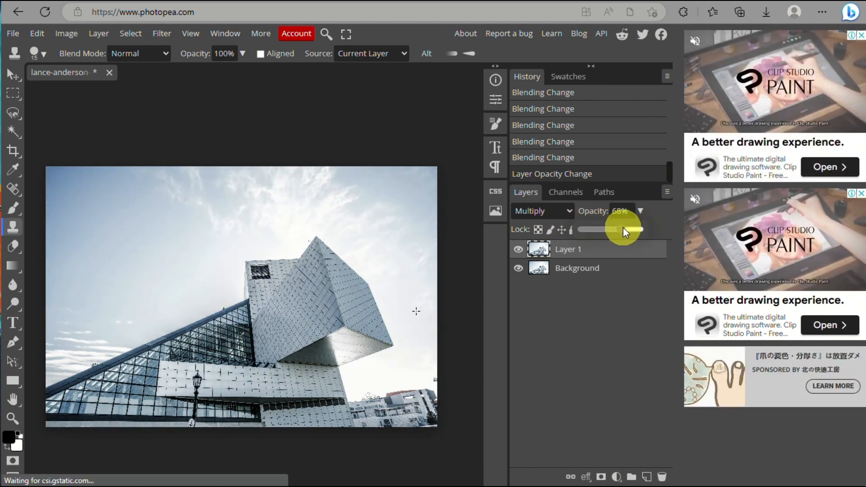
click(519, 269)
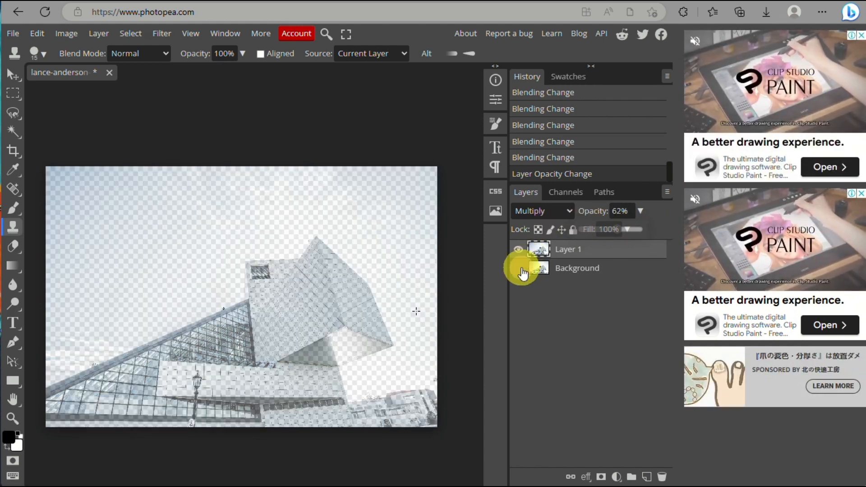
click(638, 211)
drag(638, 210, 692, 232)
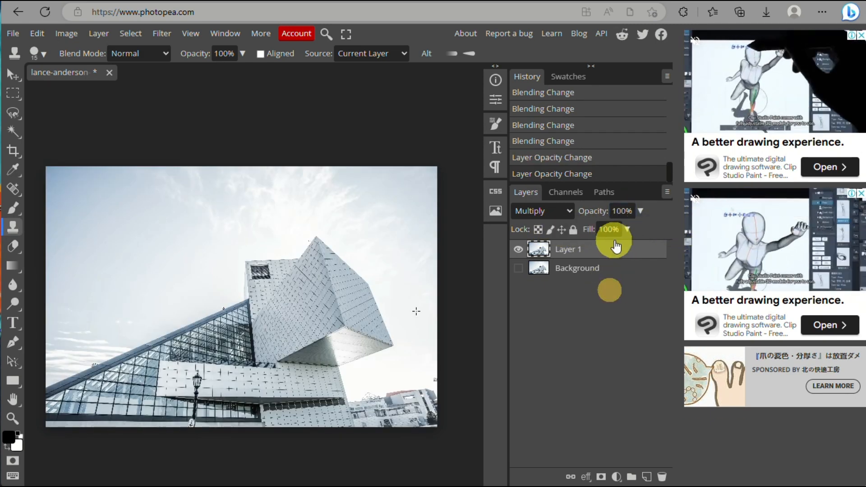
click(613, 229)
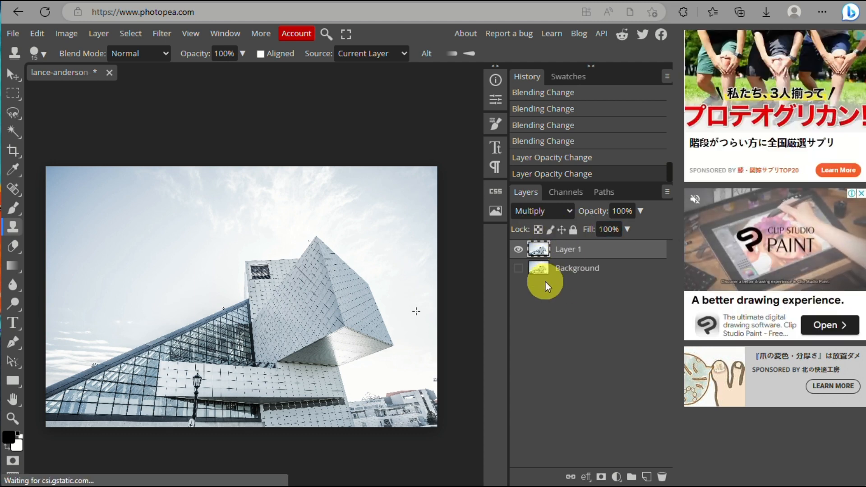
Step: Toggle the visibility of the Background layer and Layer 1 to compare them, leaving both layers visible
click(518, 268)
click(518, 269)
click(518, 269)
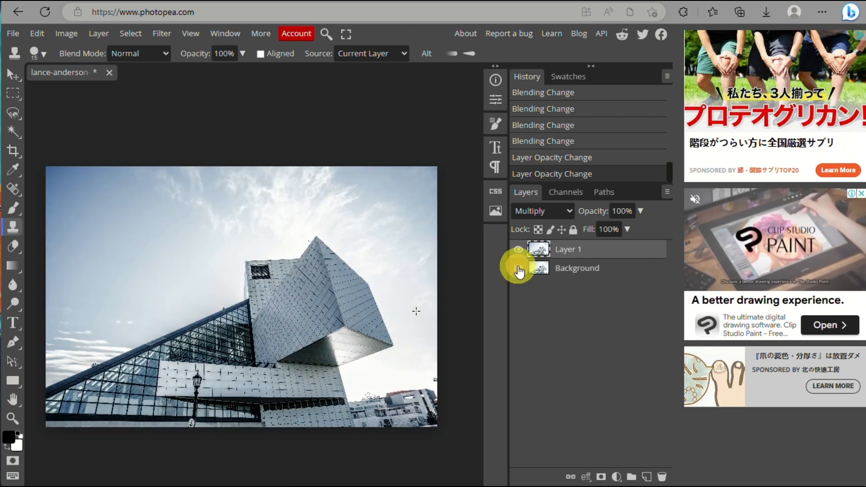
click(518, 249)
click(519, 268)
click(518, 249)
click(518, 269)
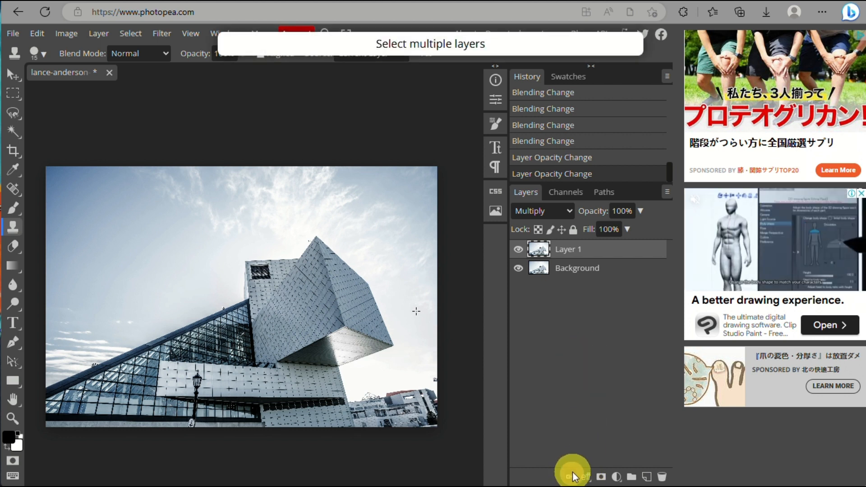
Step: Select the Background layer and Layer 1 together, link them and unlink them again
click(619, 268)
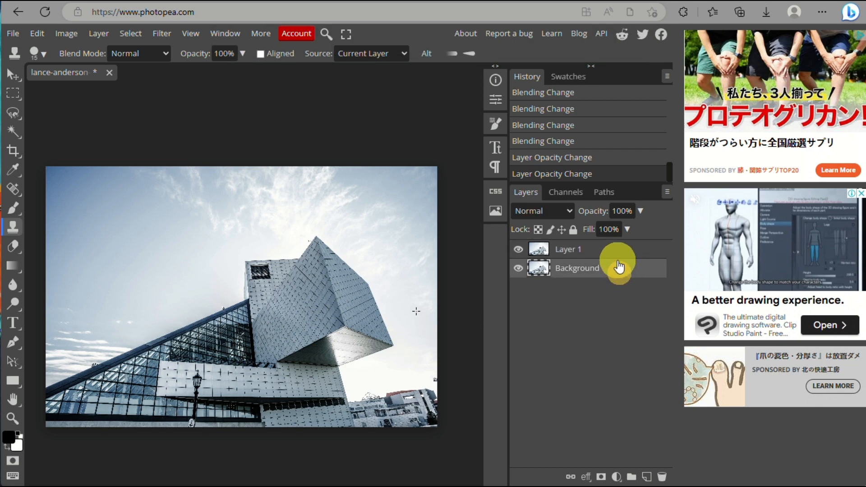
ctrl+click(612, 249)
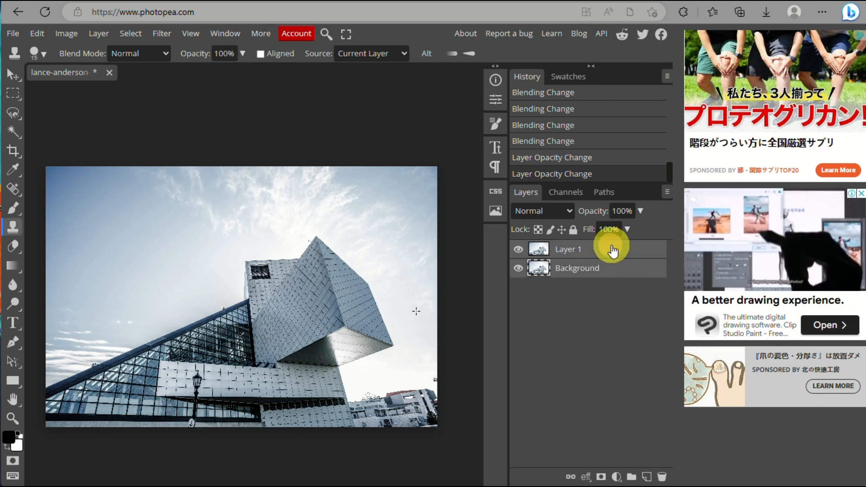
click(570, 477)
click(571, 477)
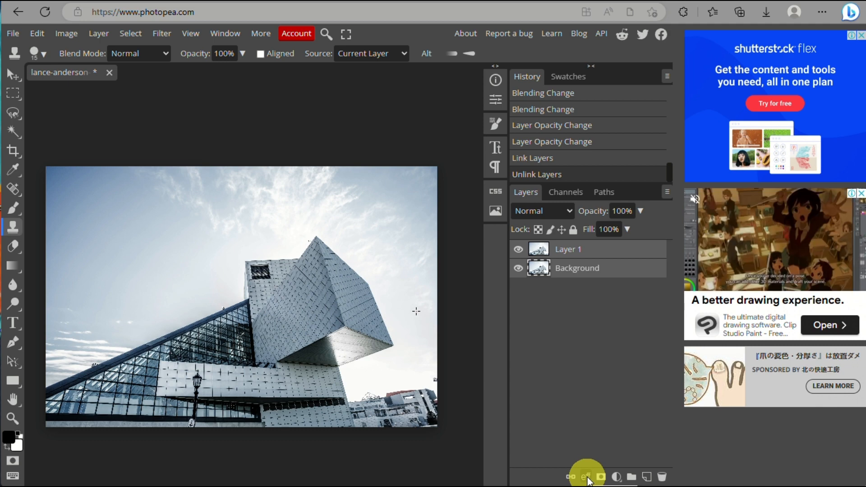
Step: View the Inner Glow layer style settings for the selected layers and dismiss them without applying
click(586, 476)
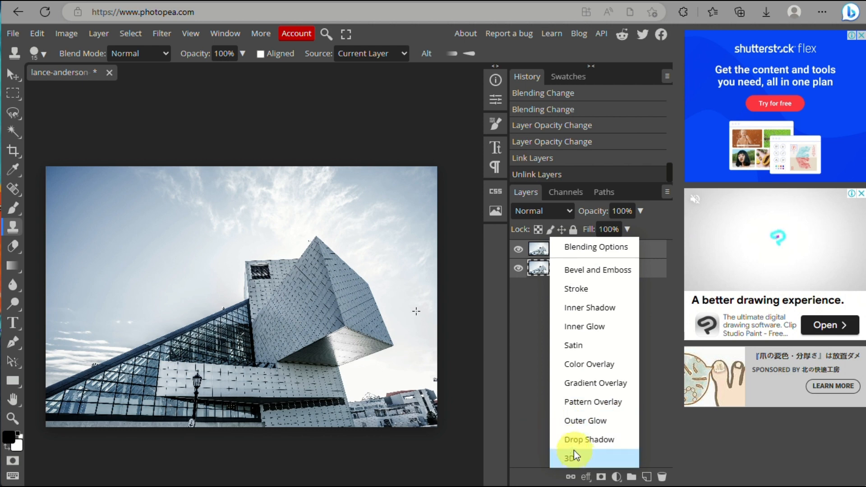
click(586, 326)
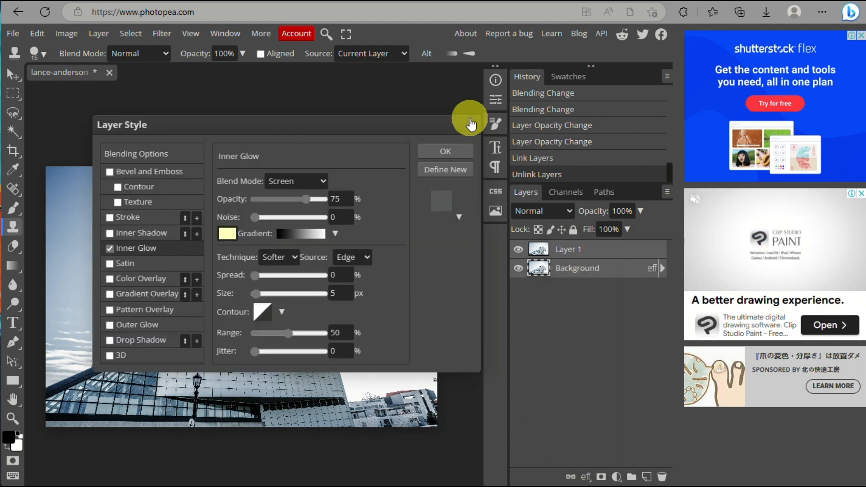
click(470, 130)
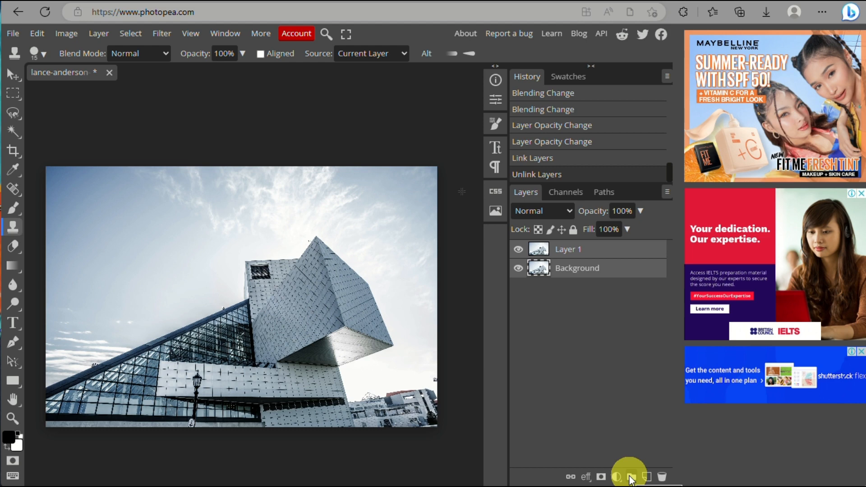
Step: Select only Layer 1, switching its visibility off and back on
click(518, 249)
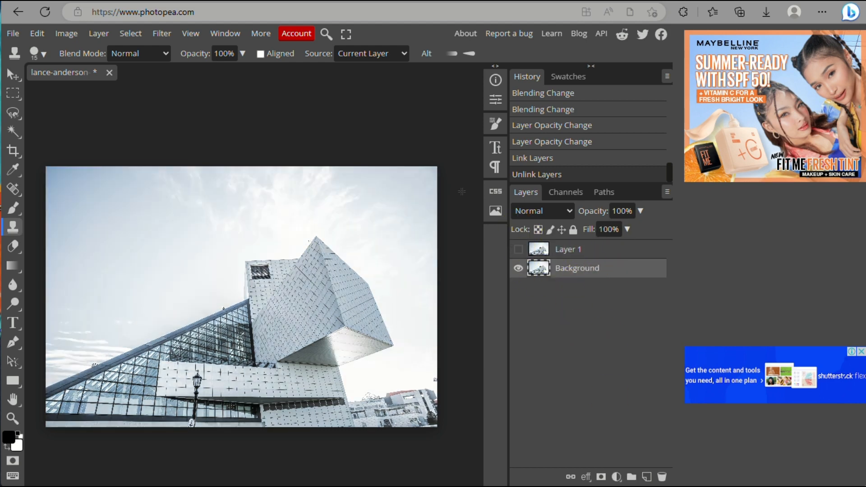
click(582, 250)
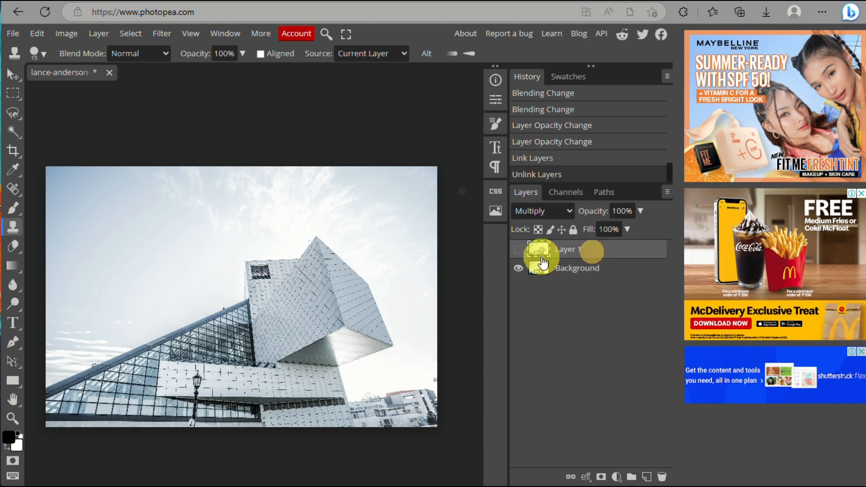
click(518, 249)
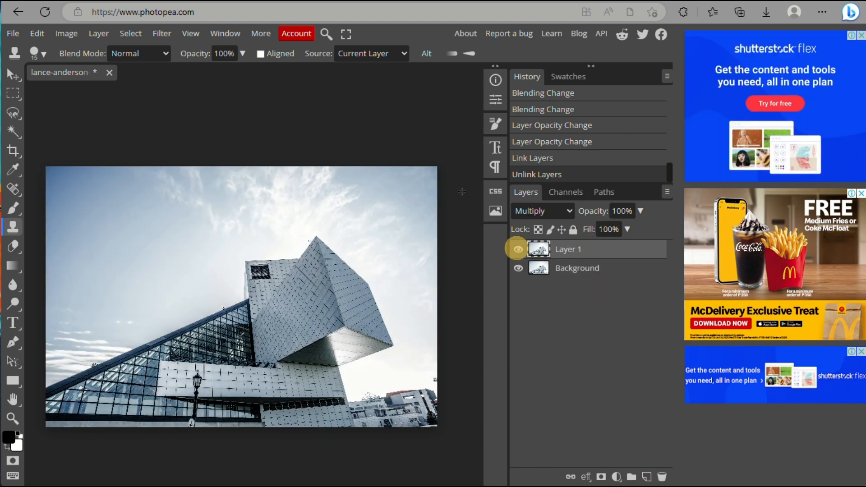
Step: Add a black raster mask and a vector mask to Layer 1, and undo both masks
click(616, 477)
alt+click(601, 477)
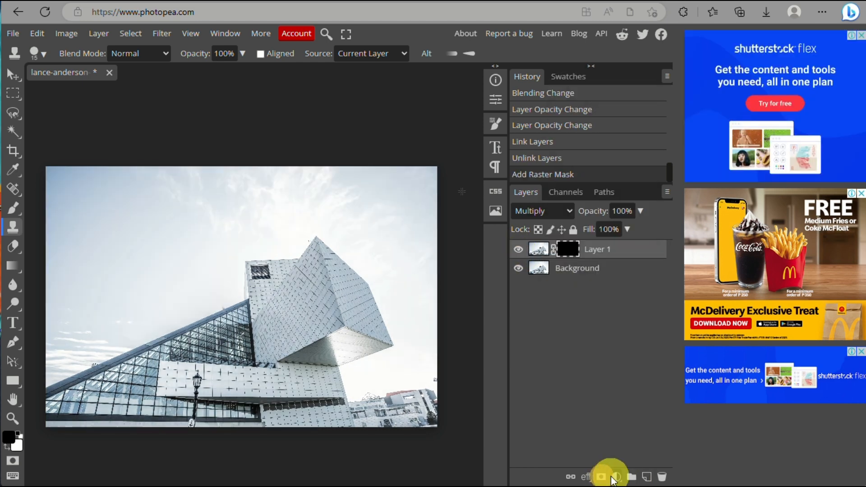
click(601, 478)
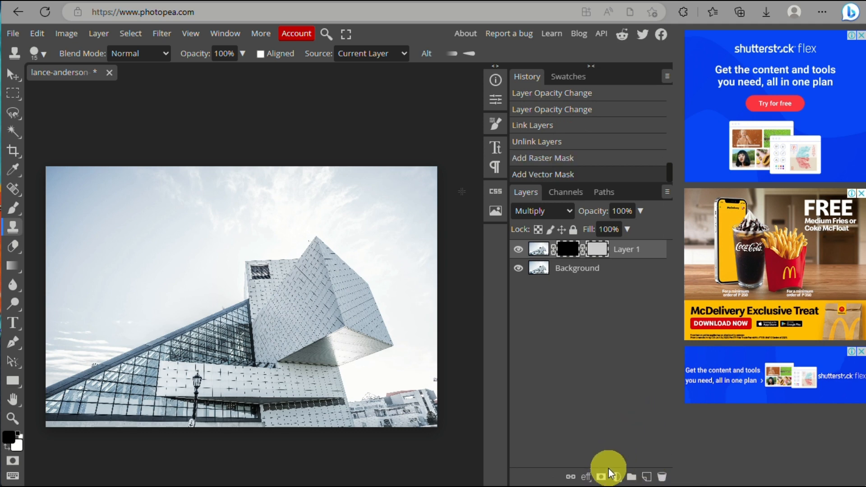
key(ctrl+z)
key(ctrl+z)
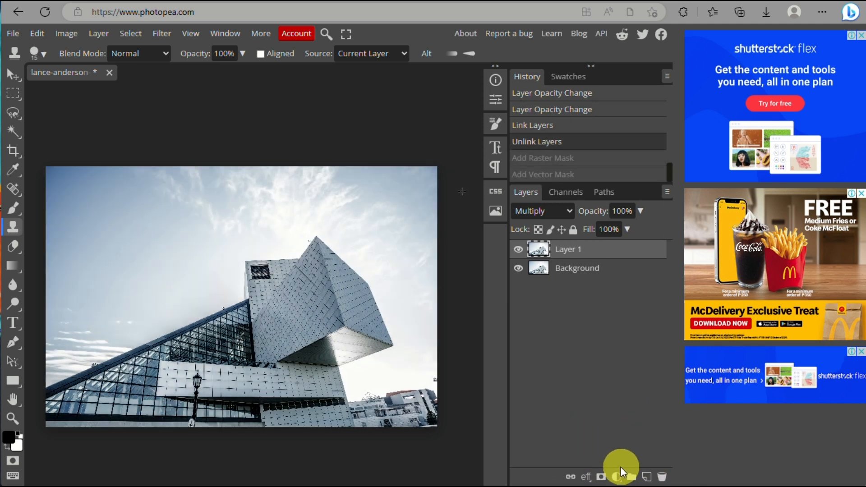
Step: Look over the available fill and adjustment layer types without adding one
click(616, 479)
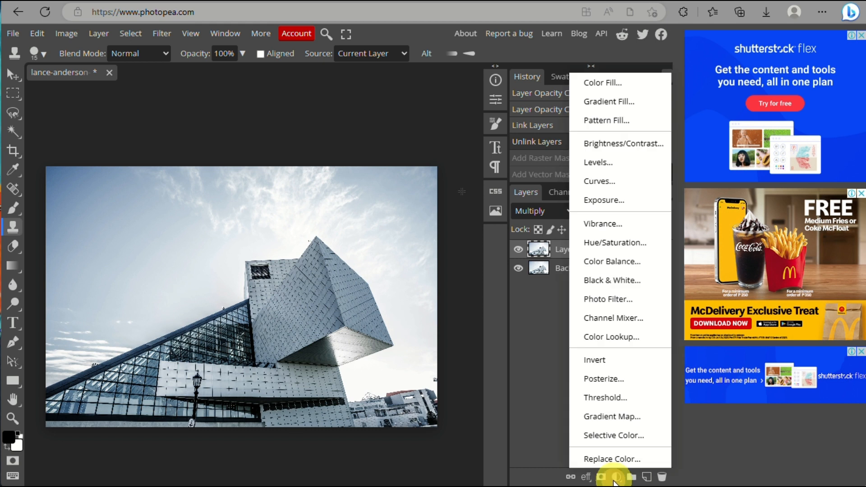
click(554, 375)
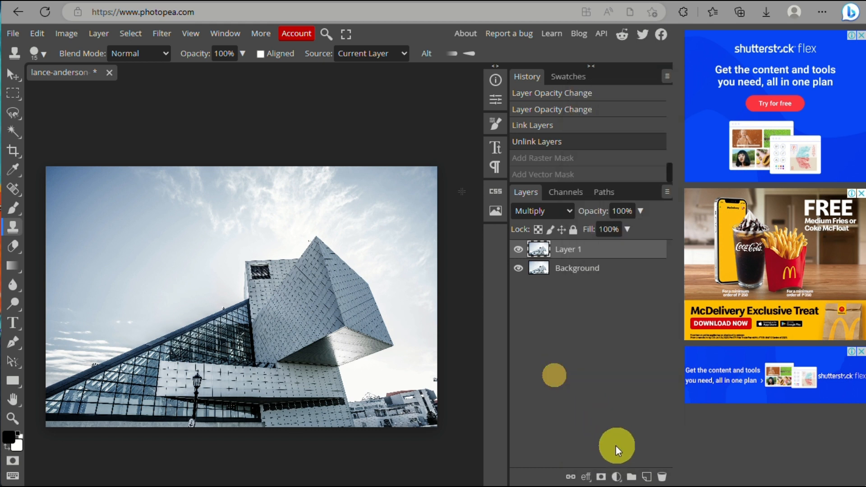
Step: Create a new folder with a new empty layer inside it, and delete both
click(632, 477)
click(647, 478)
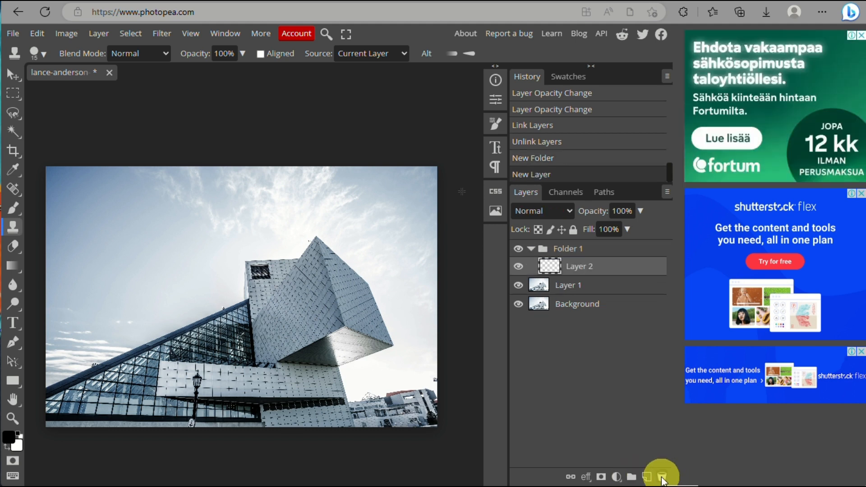
click(662, 478)
click(662, 477)
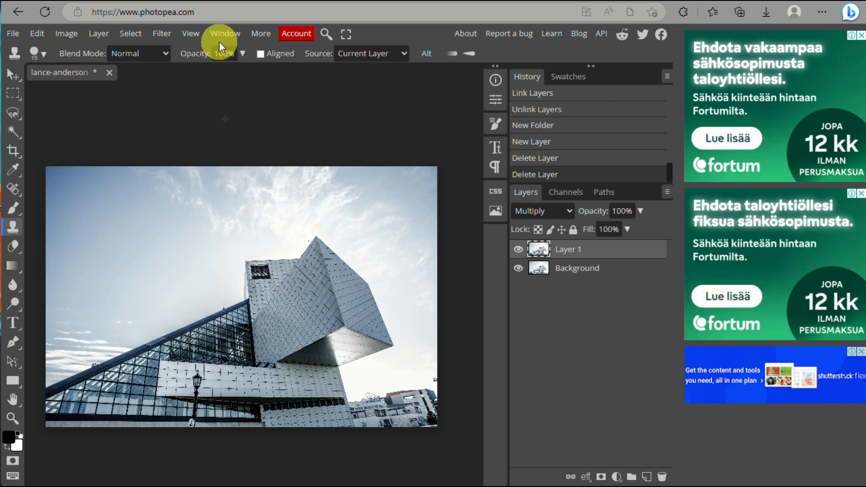
Step: Set the clone stamp brush to 155 px size and 66% hardness, and turn on the Aligned option
click(145, 52)
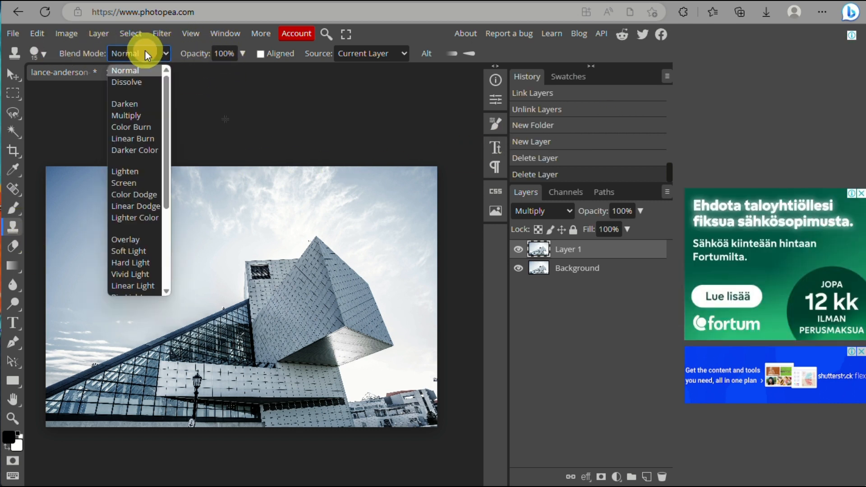
click(47, 55)
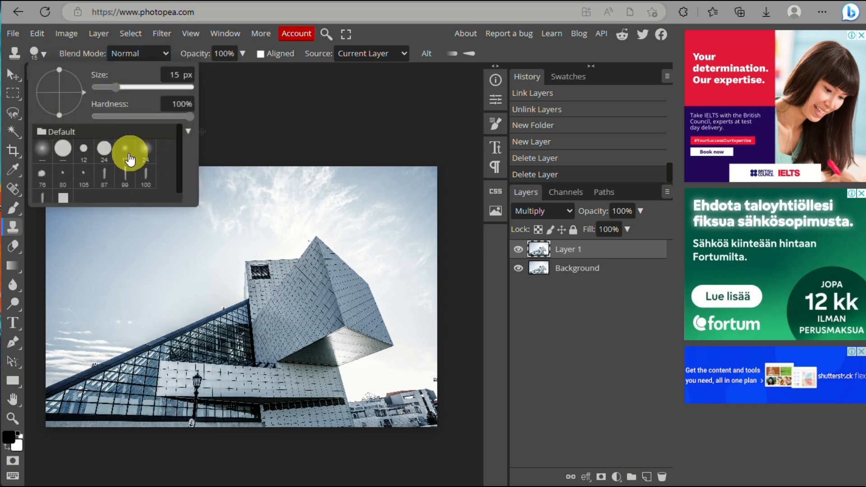
scroll(154, 178, down, 1)
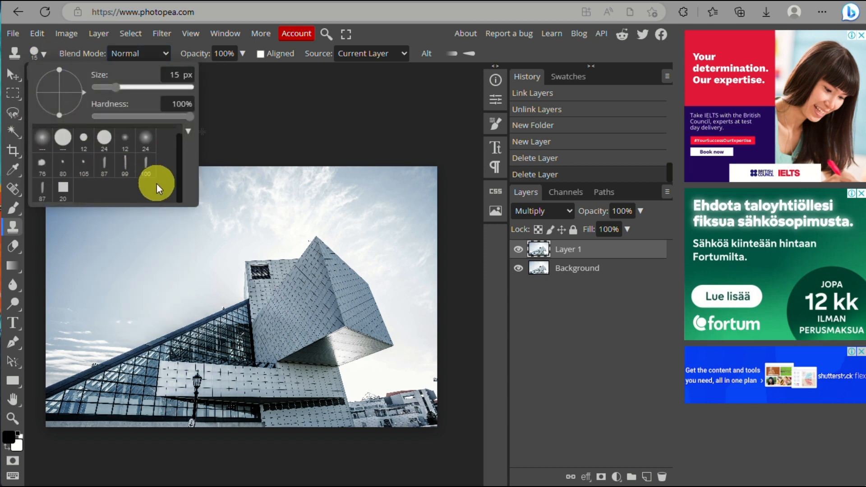
scroll(157, 175, up, 1)
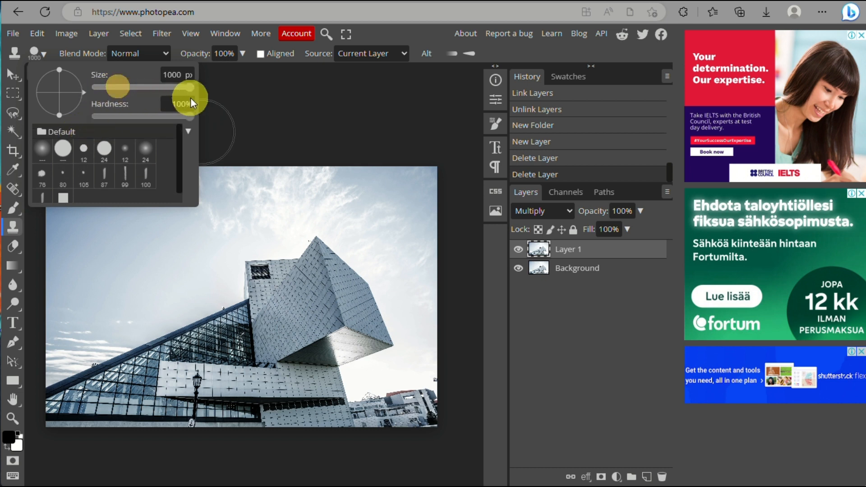
mouse_move(145, 116)
mouse_down()
mouse_move(118, 116)
mouse_move(178, 118)
mouse_move(157, 117)
mouse_up()
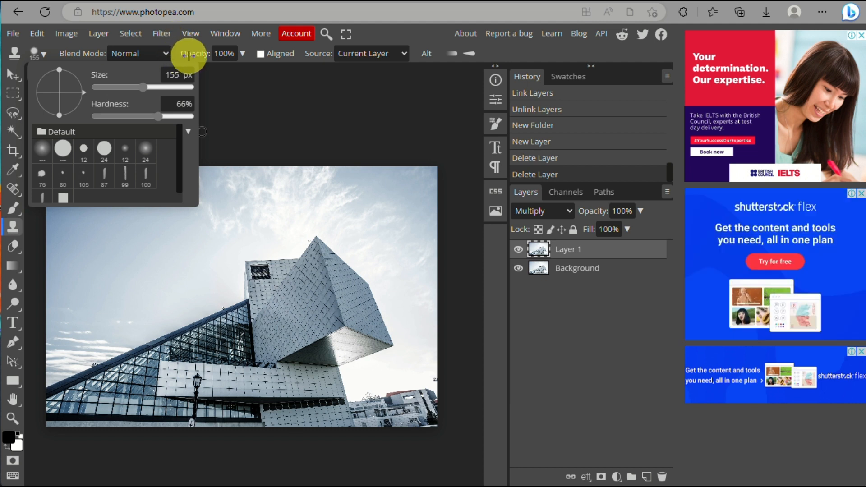
click(224, 53)
click(278, 54)
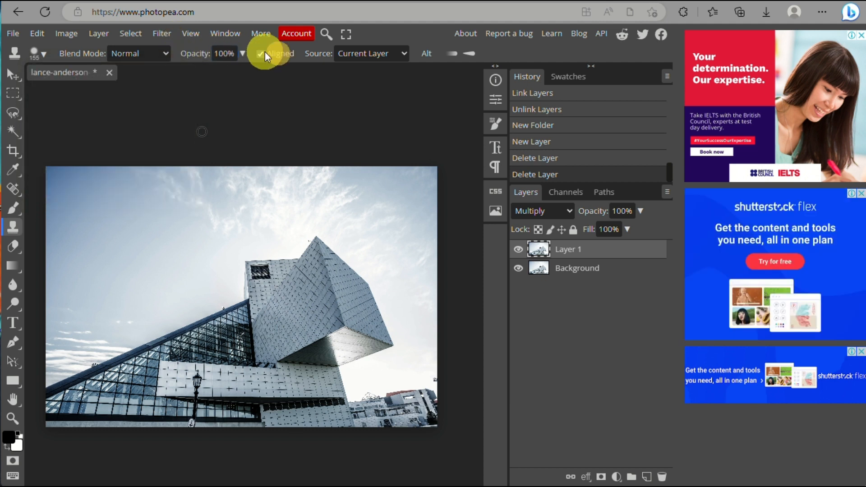
Step: Look over the clone stamp's source options and leave the source on Current Layer
click(380, 53)
click(391, 53)
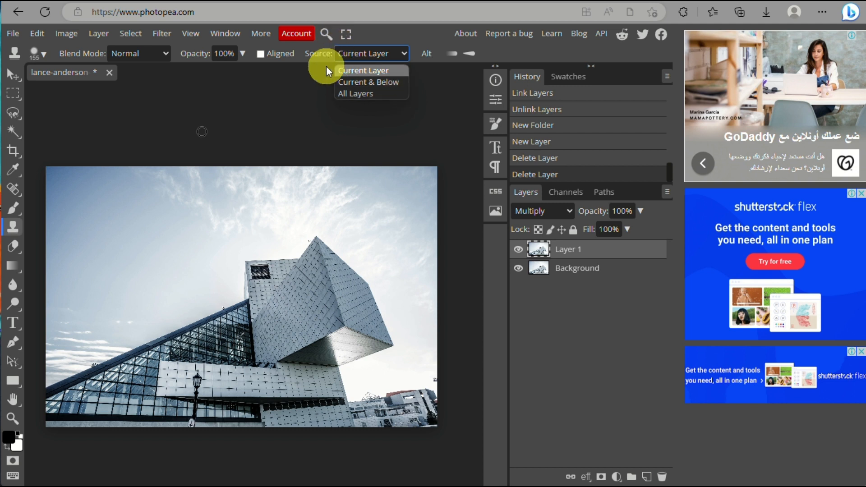
click(314, 68)
click(453, 141)
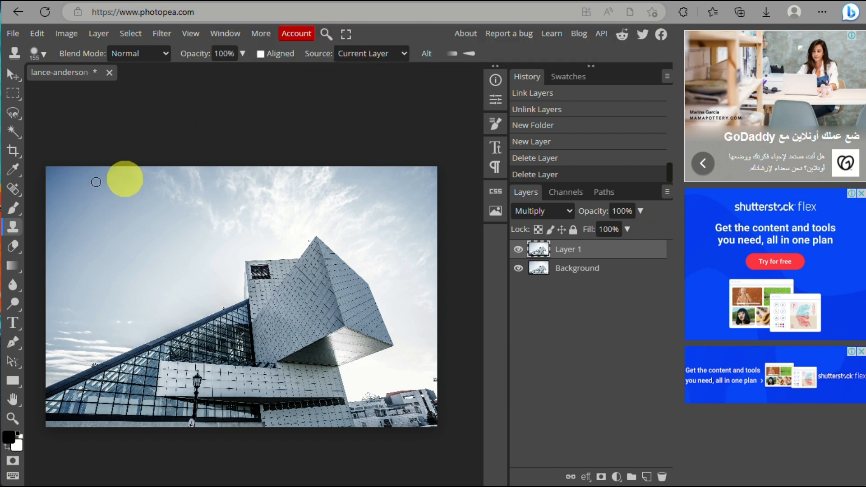
Step: Start a JPG export of the image and name the file "sample iamge demo"
click(12, 34)
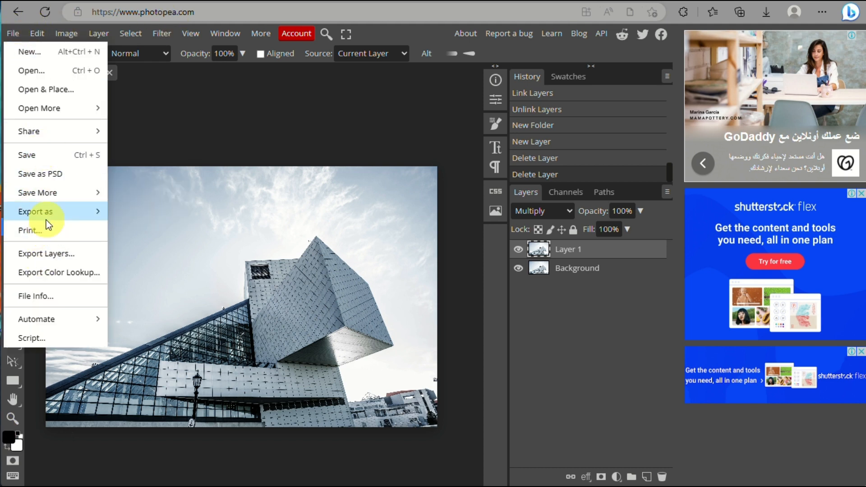
mouse_move(45, 213)
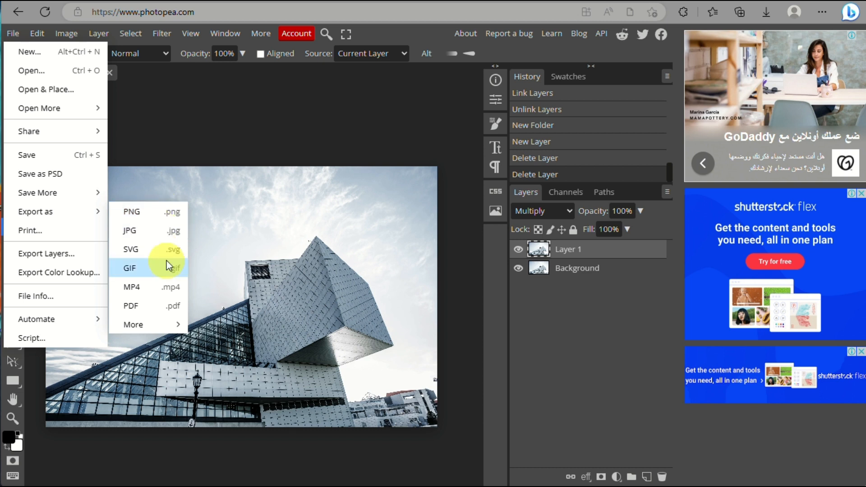
mouse_move(154, 320)
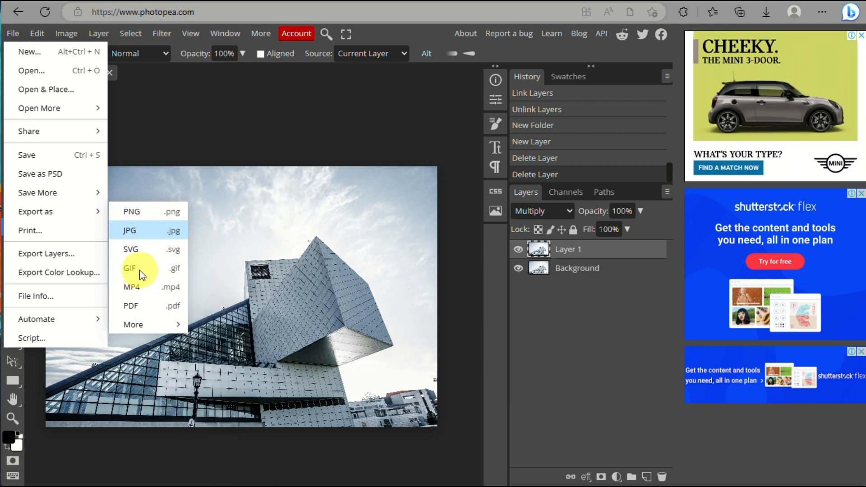
click(156, 229)
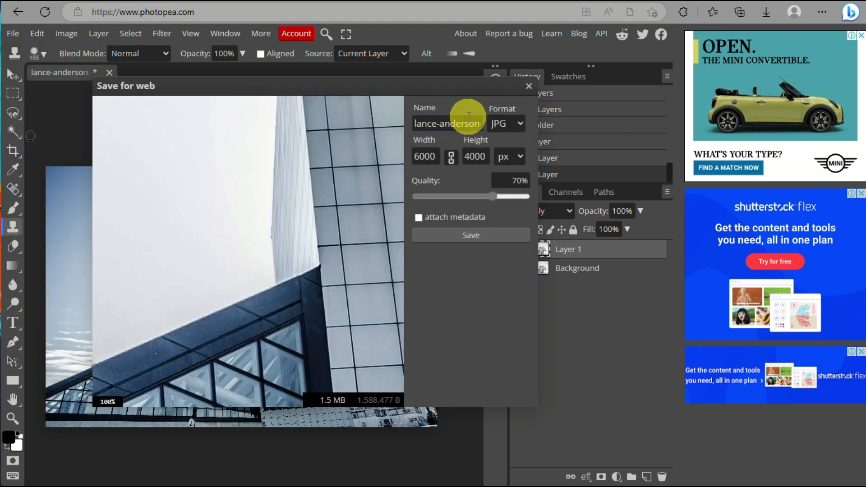
click(446, 123)
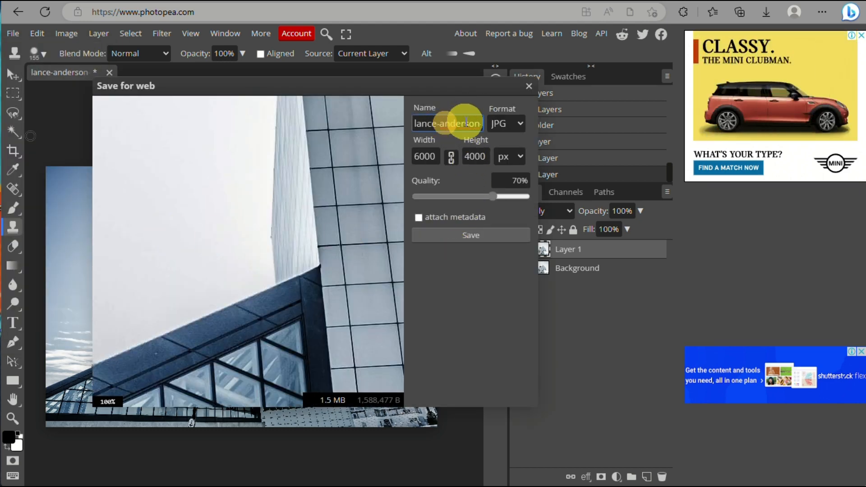
double_click(455, 122)
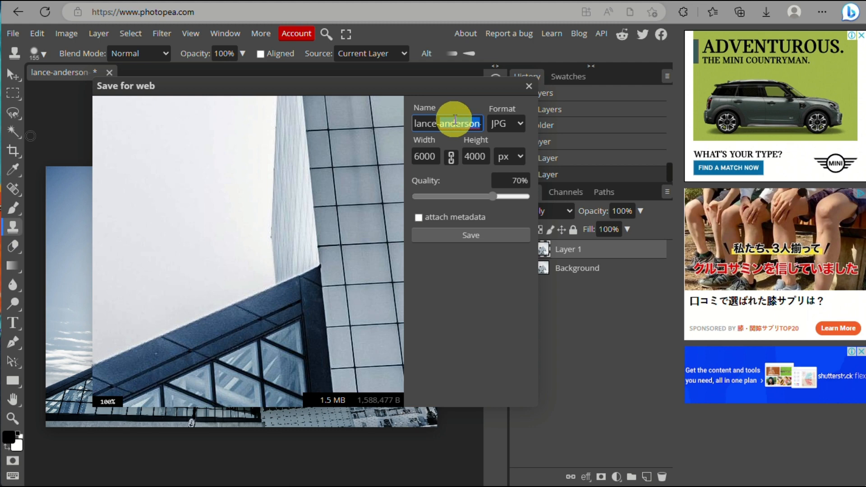
key(ctrl+a)
text(samp)
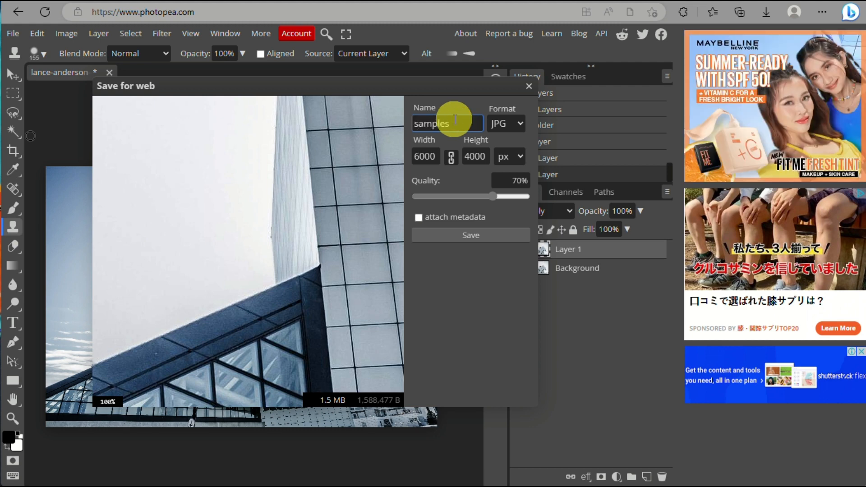
text(les)
key(BackSpace)
text(iamge demo)
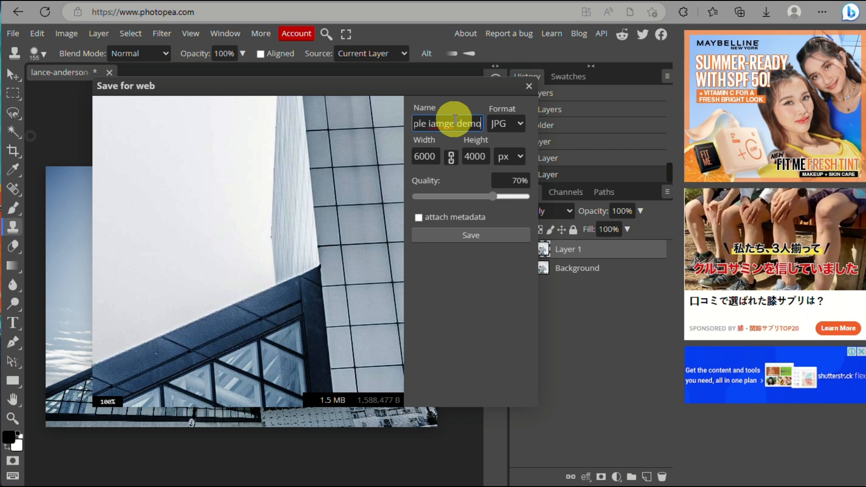
Step: Switch the export format to PNG and save the image at 6000 × 4000 px with 100% quality
click(517, 122)
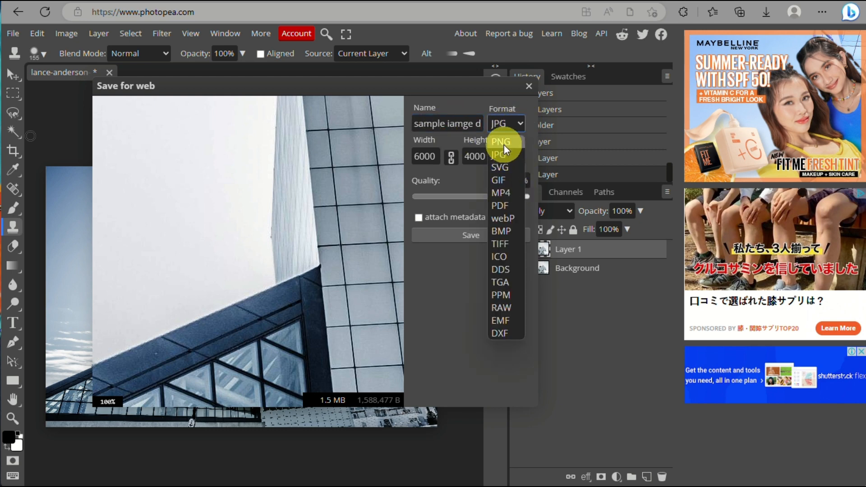
click(517, 122)
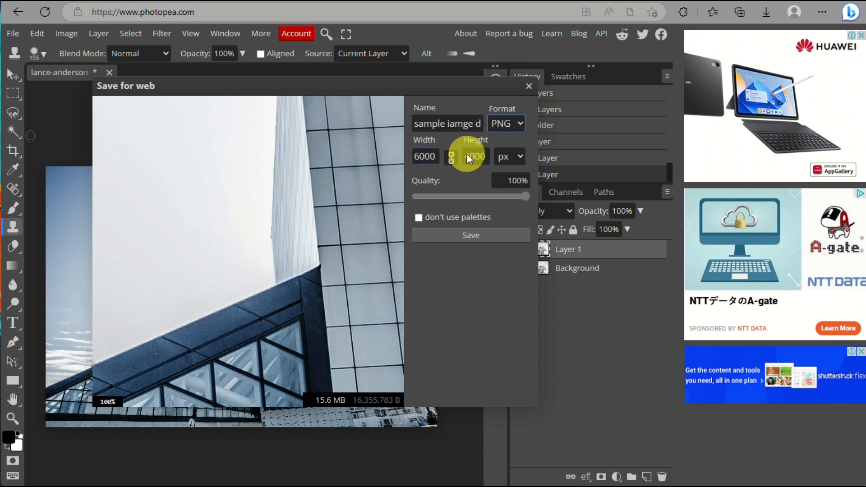
click(514, 153)
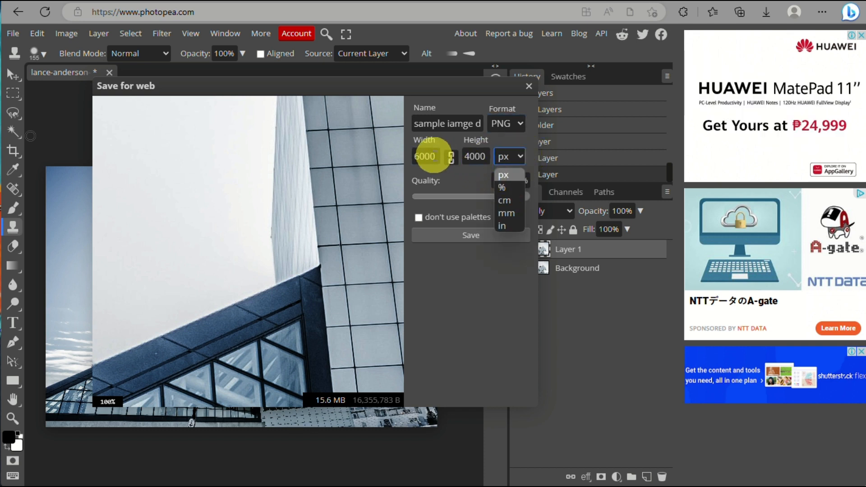
click(434, 155)
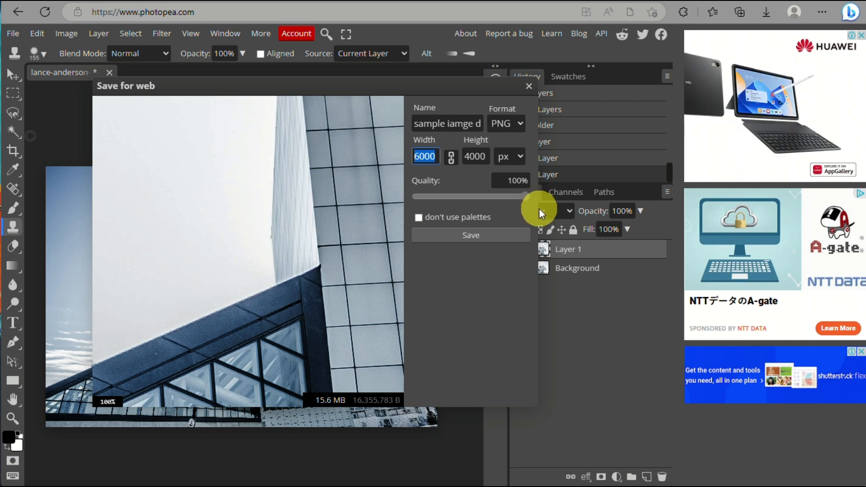
drag(518, 198, 607, 237)
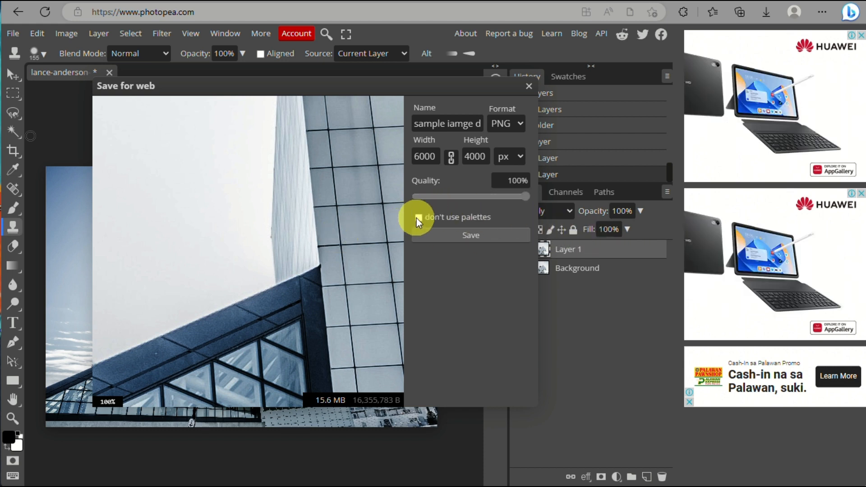
click(464, 233)
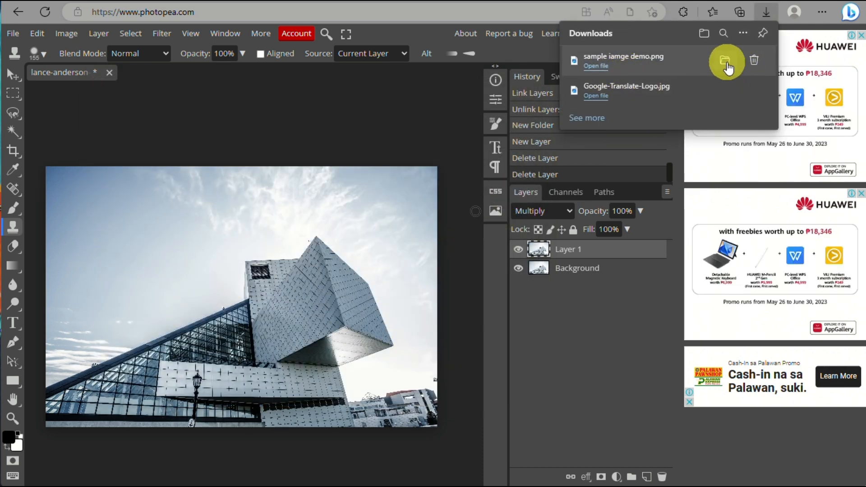
Step: Show the downloaded file sample iamge demo.png in its folder and return to the image editor
click(724, 61)
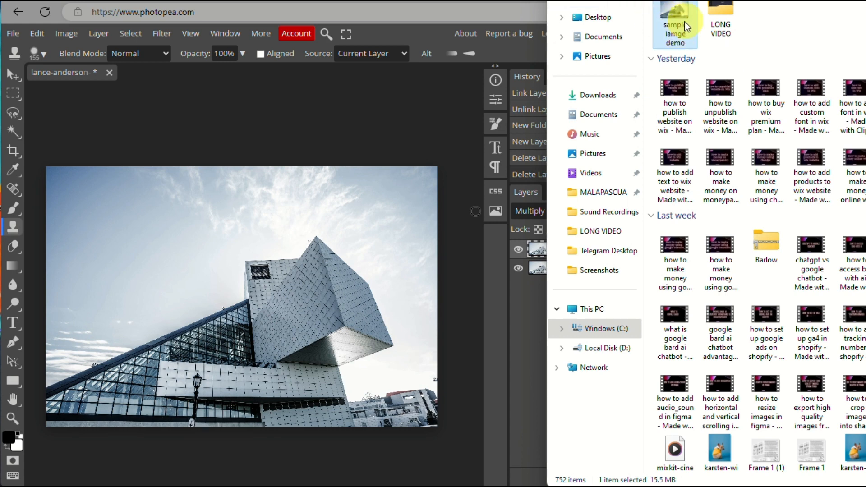
click(367, 100)
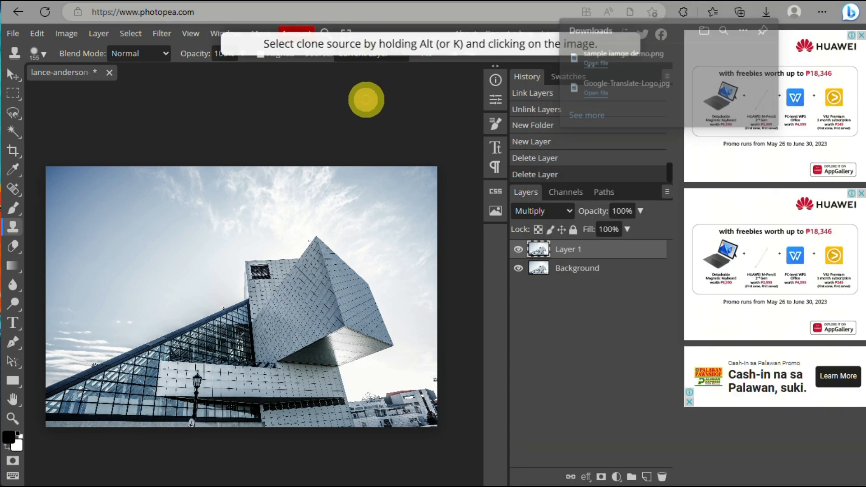
scroll(273, 340, down, 8)
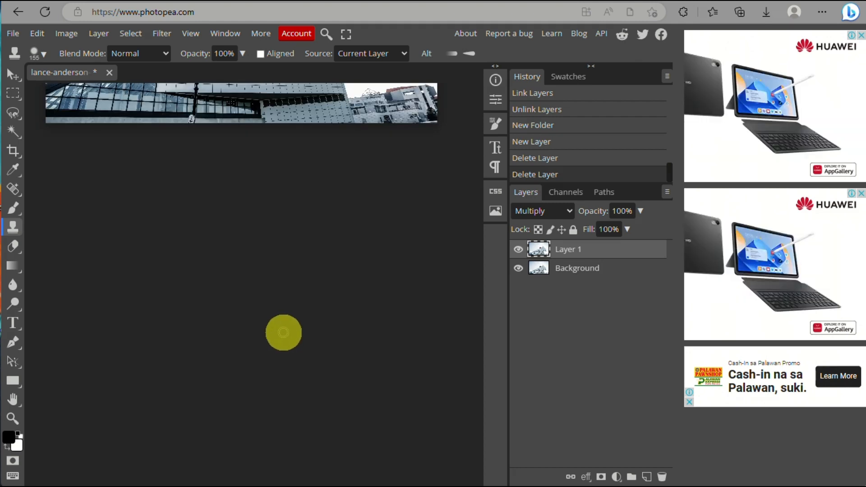
scroll(284, 332, up, 14)
scroll(253, 351, down, 10)
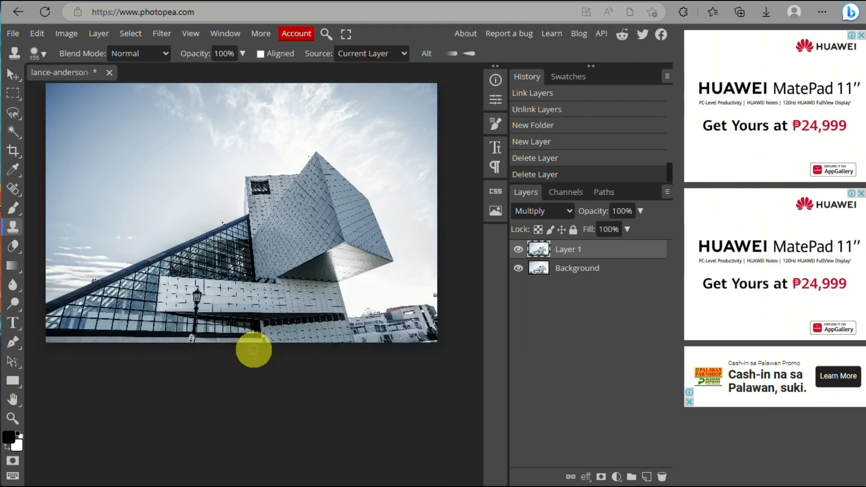